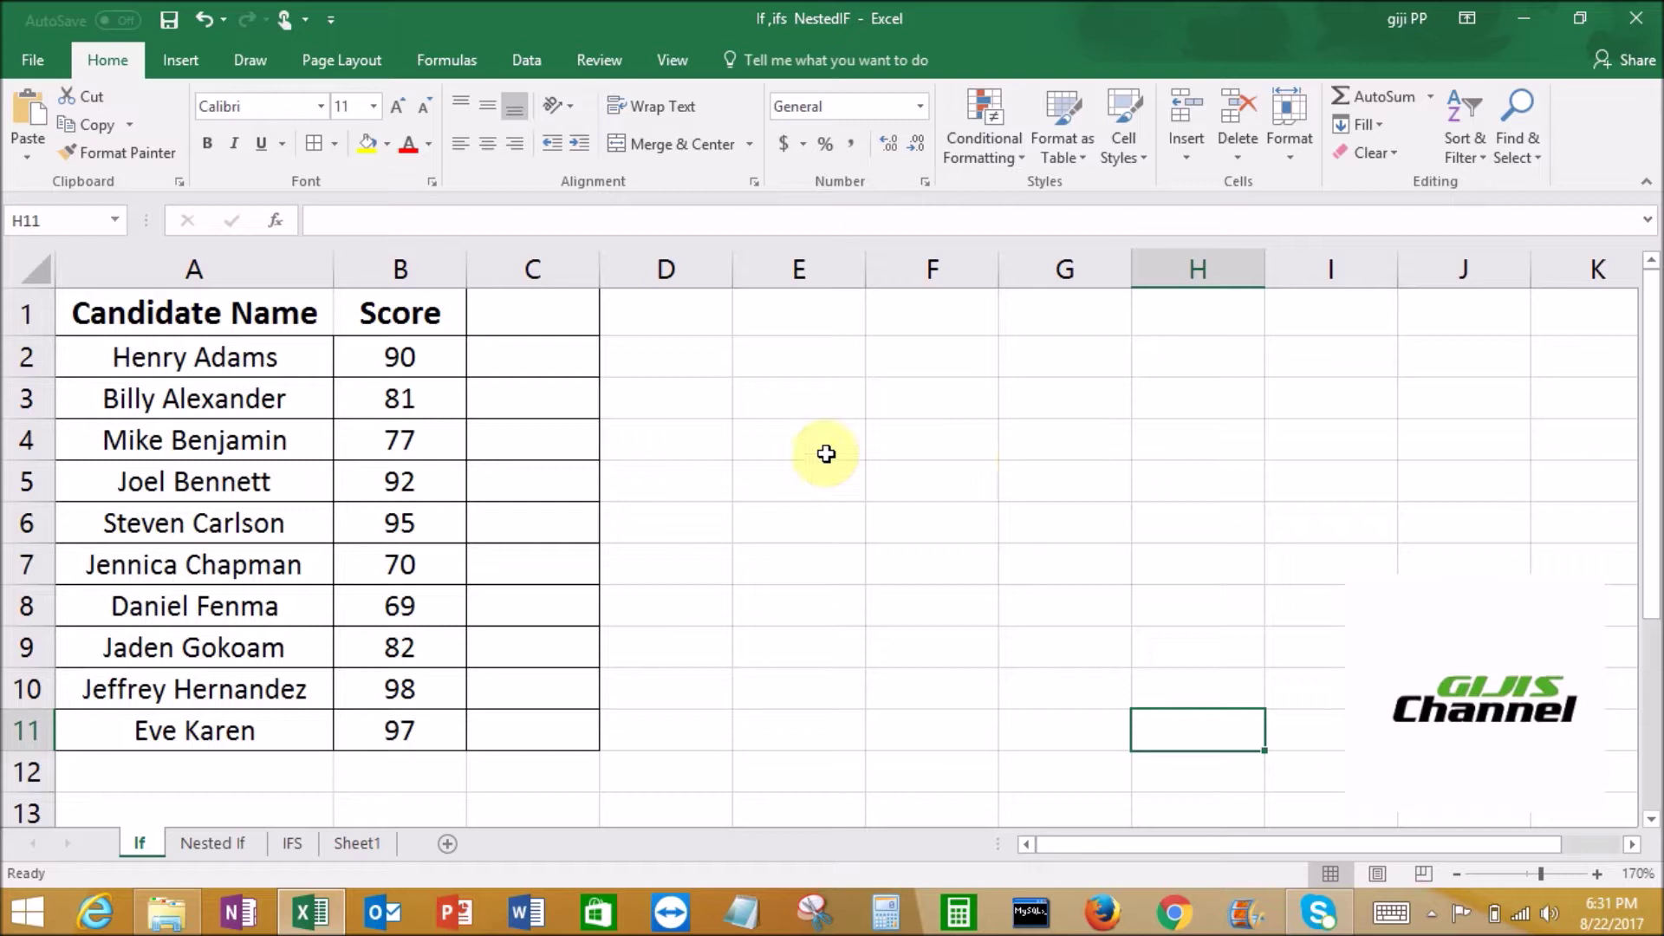
- Enter the formula =IF(B2>=80,"PASS","FAIL") in cell C2
left_click(550, 365)
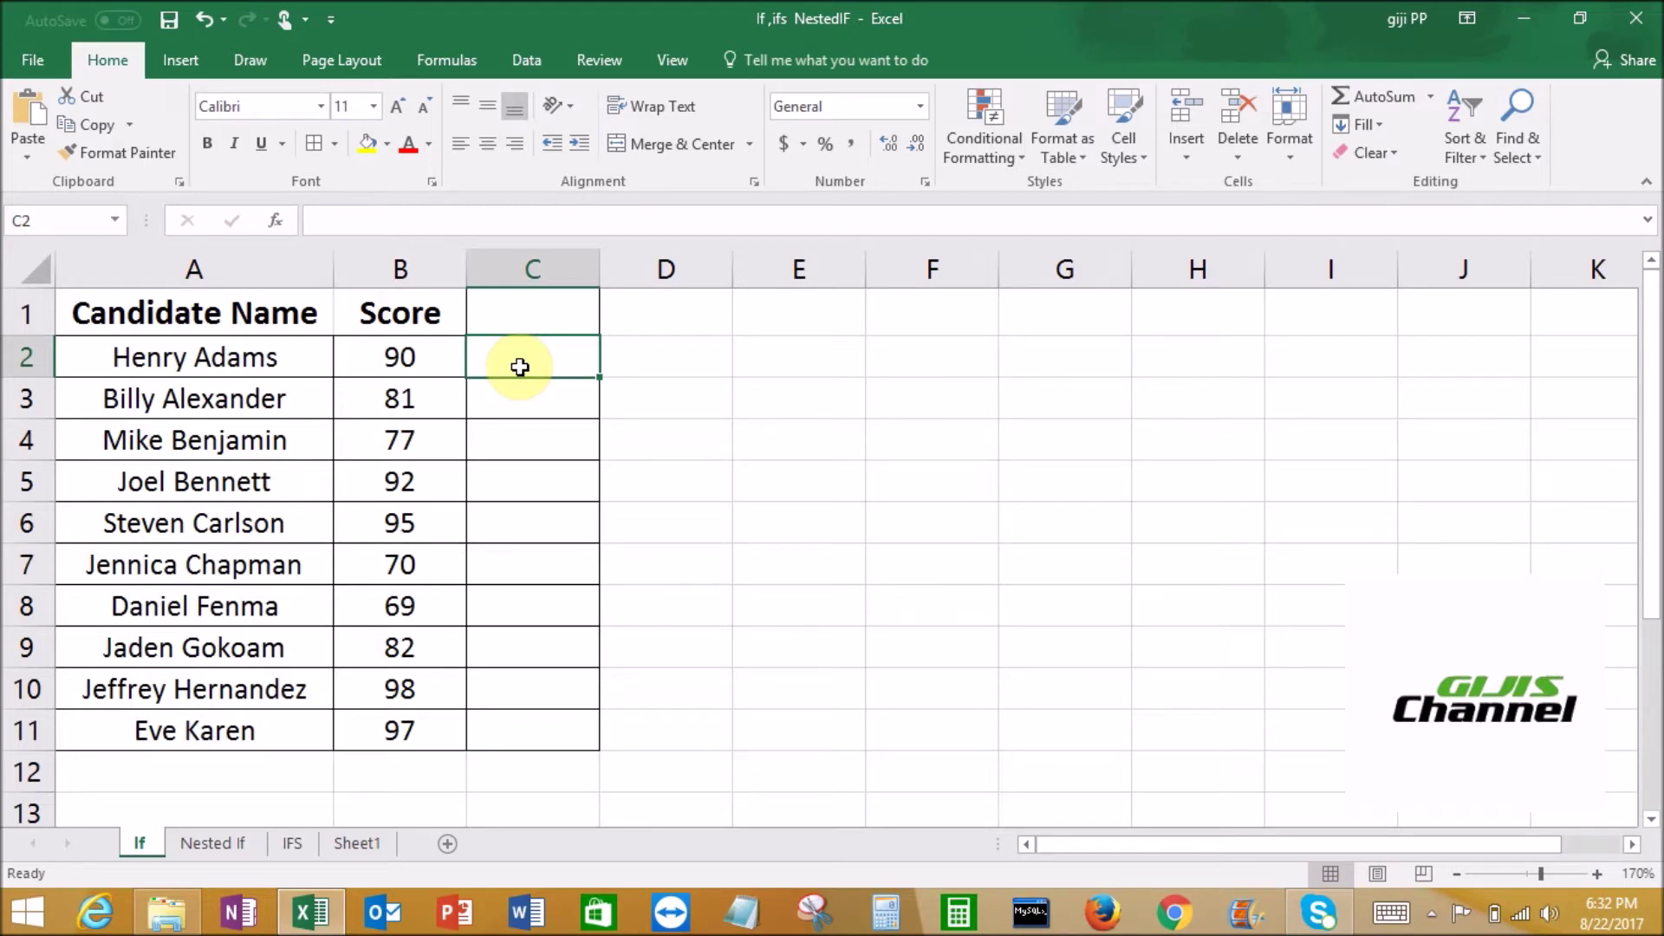
type("=")
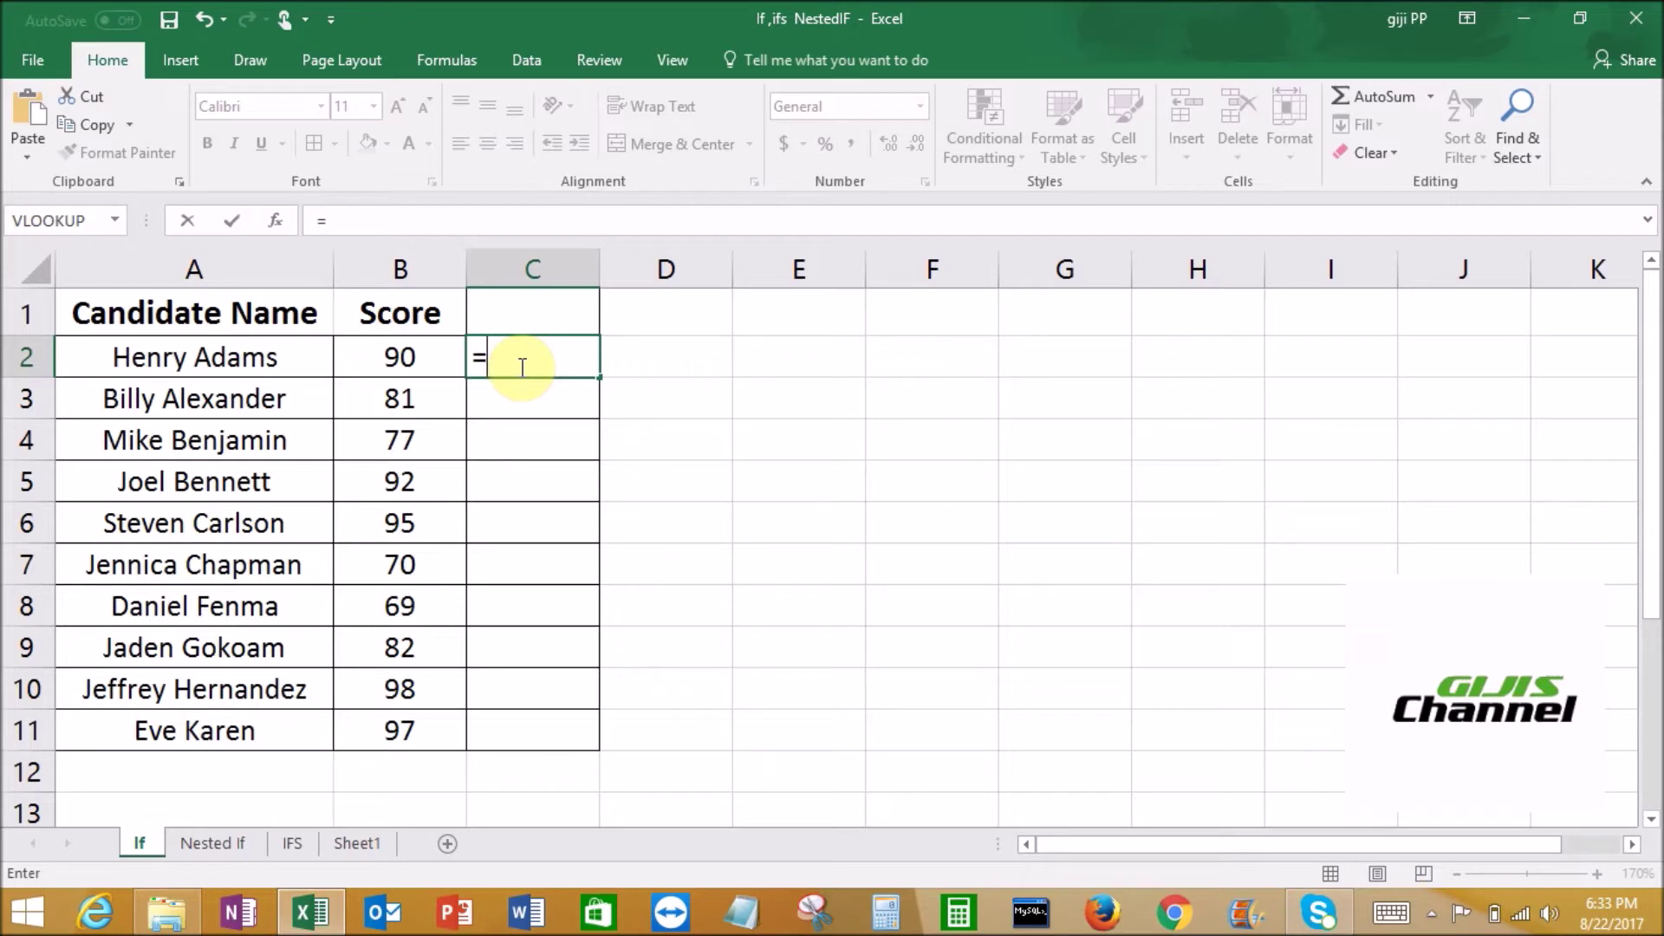
type("i")
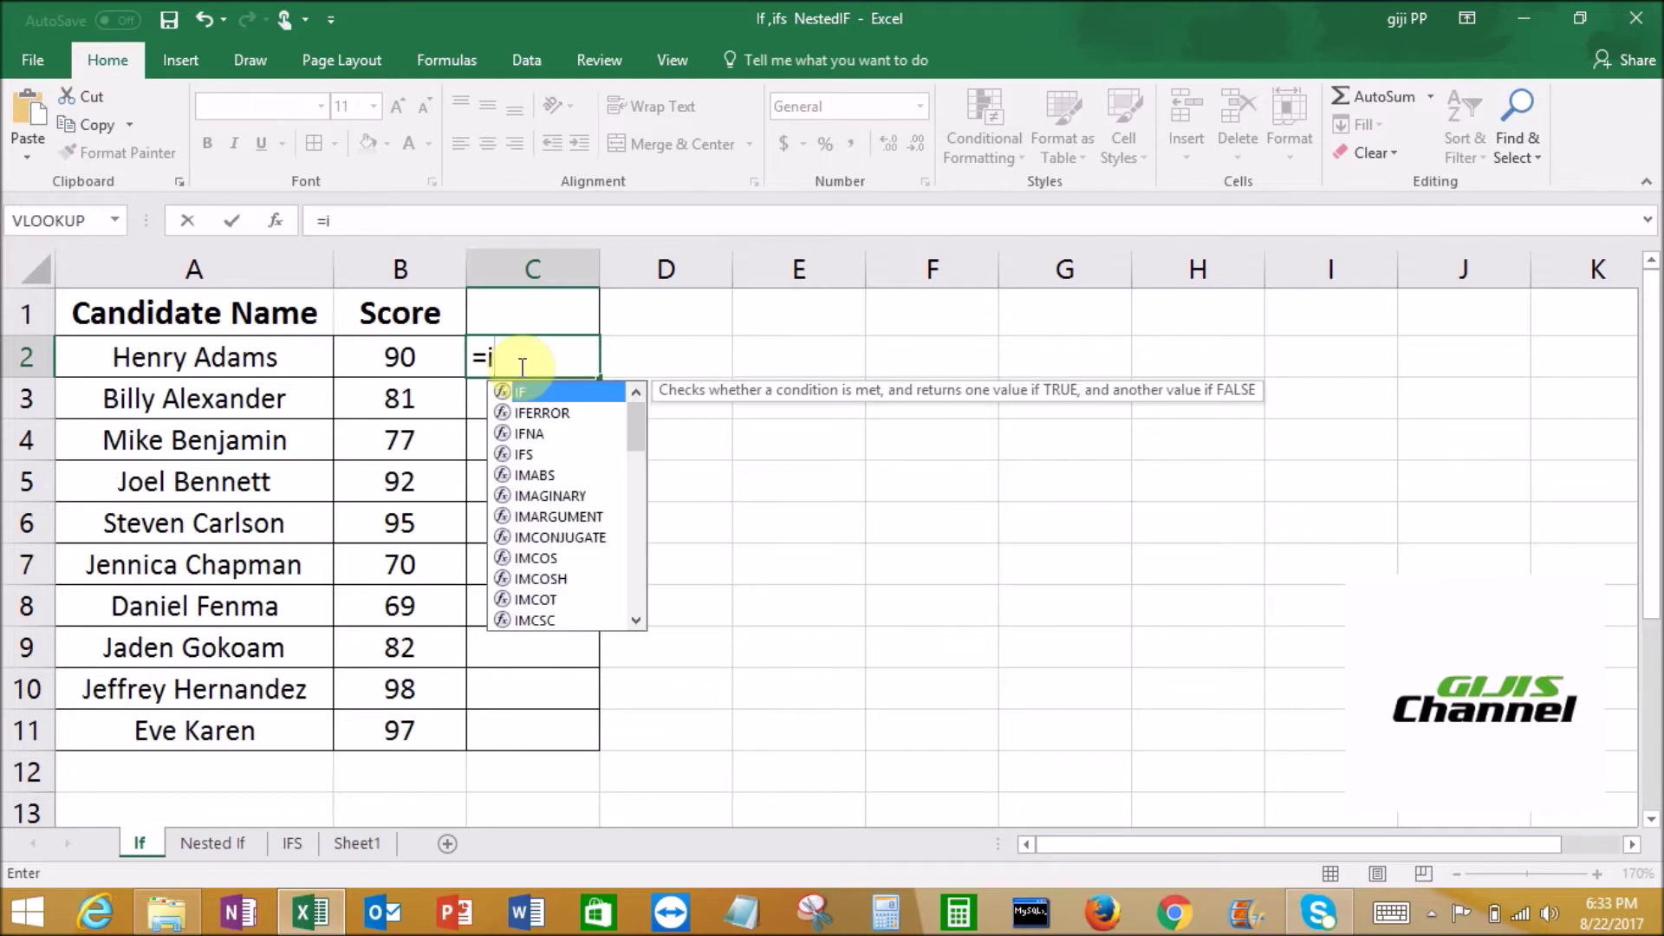
type("f")
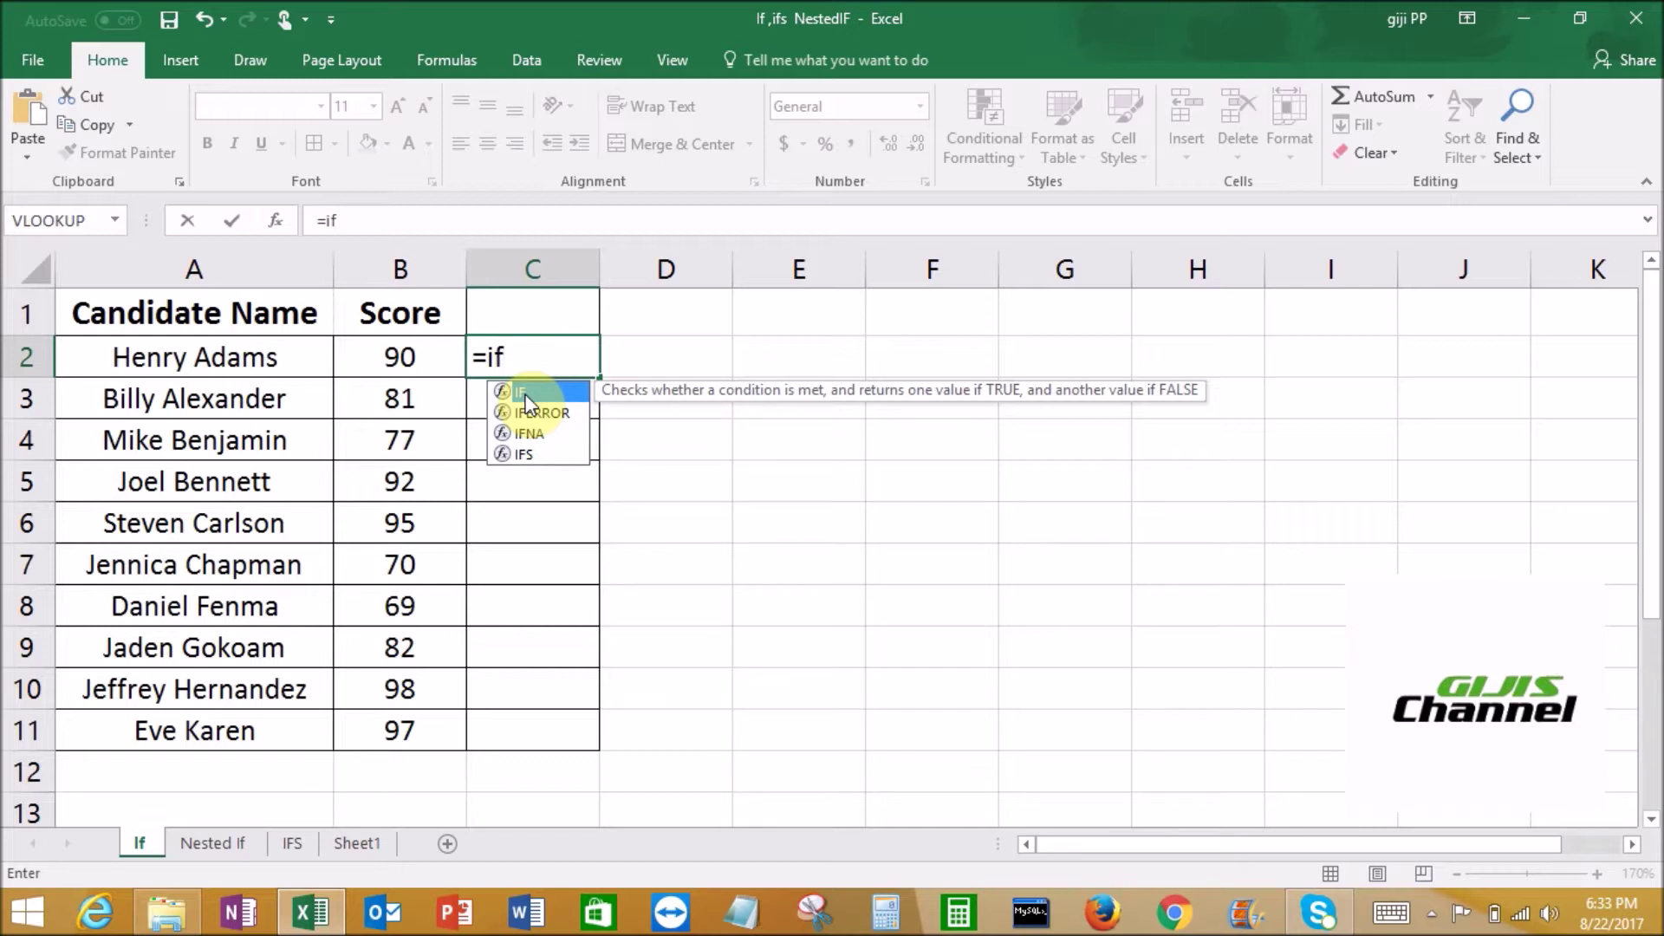
double_click(525, 394)
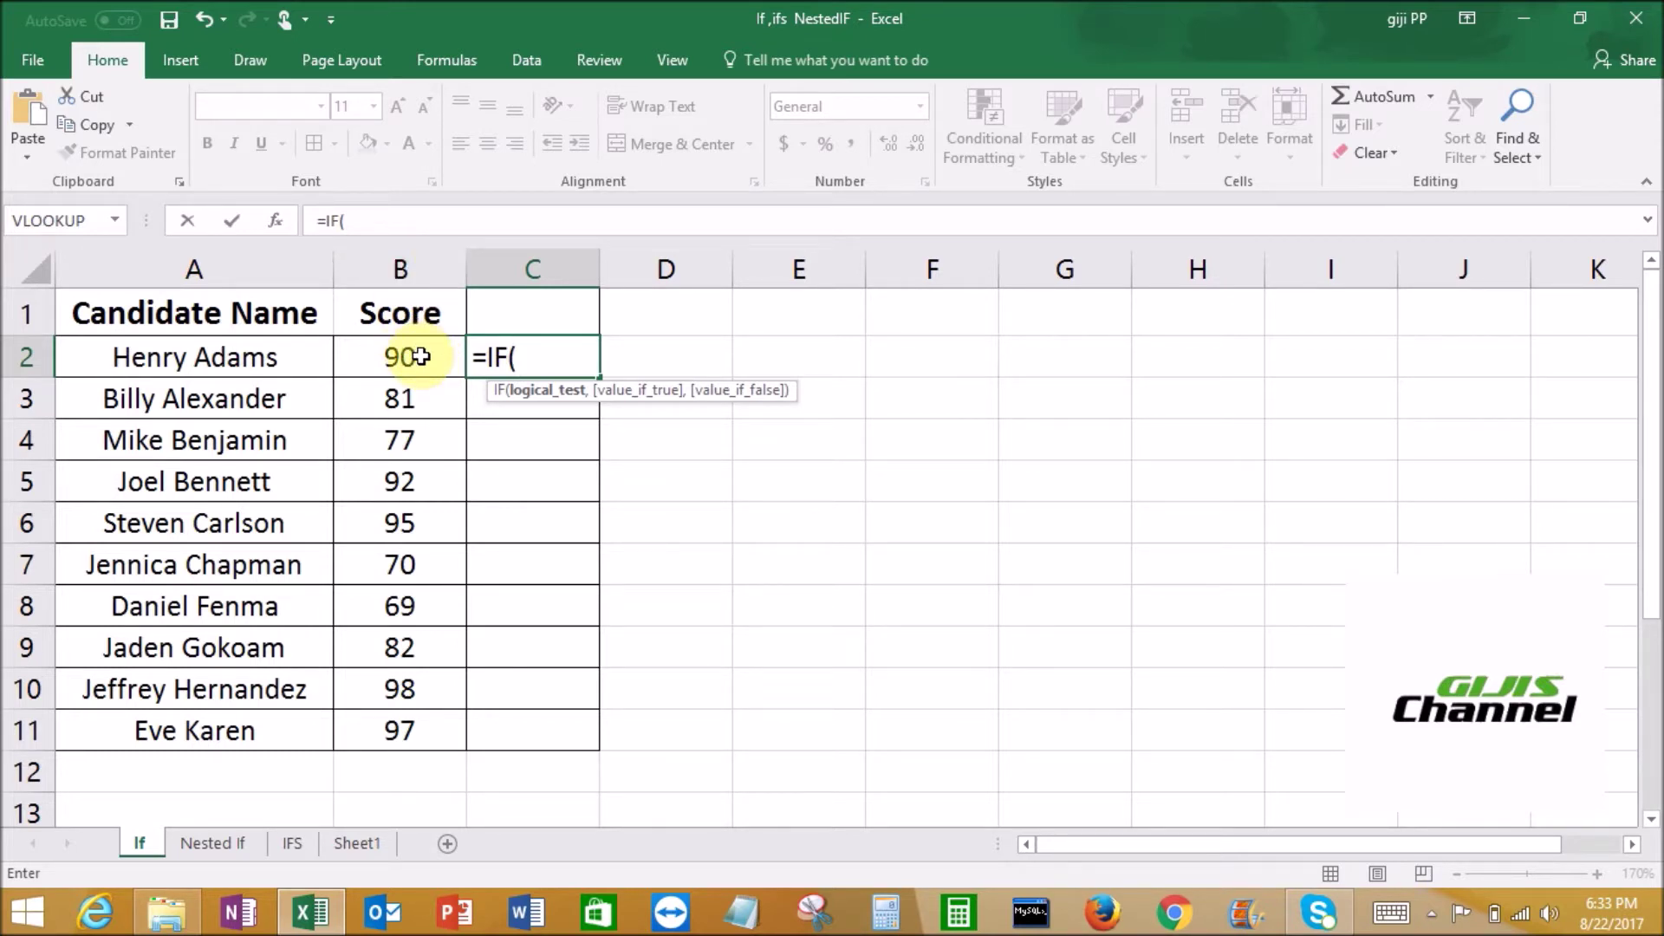
left_click(421, 357)
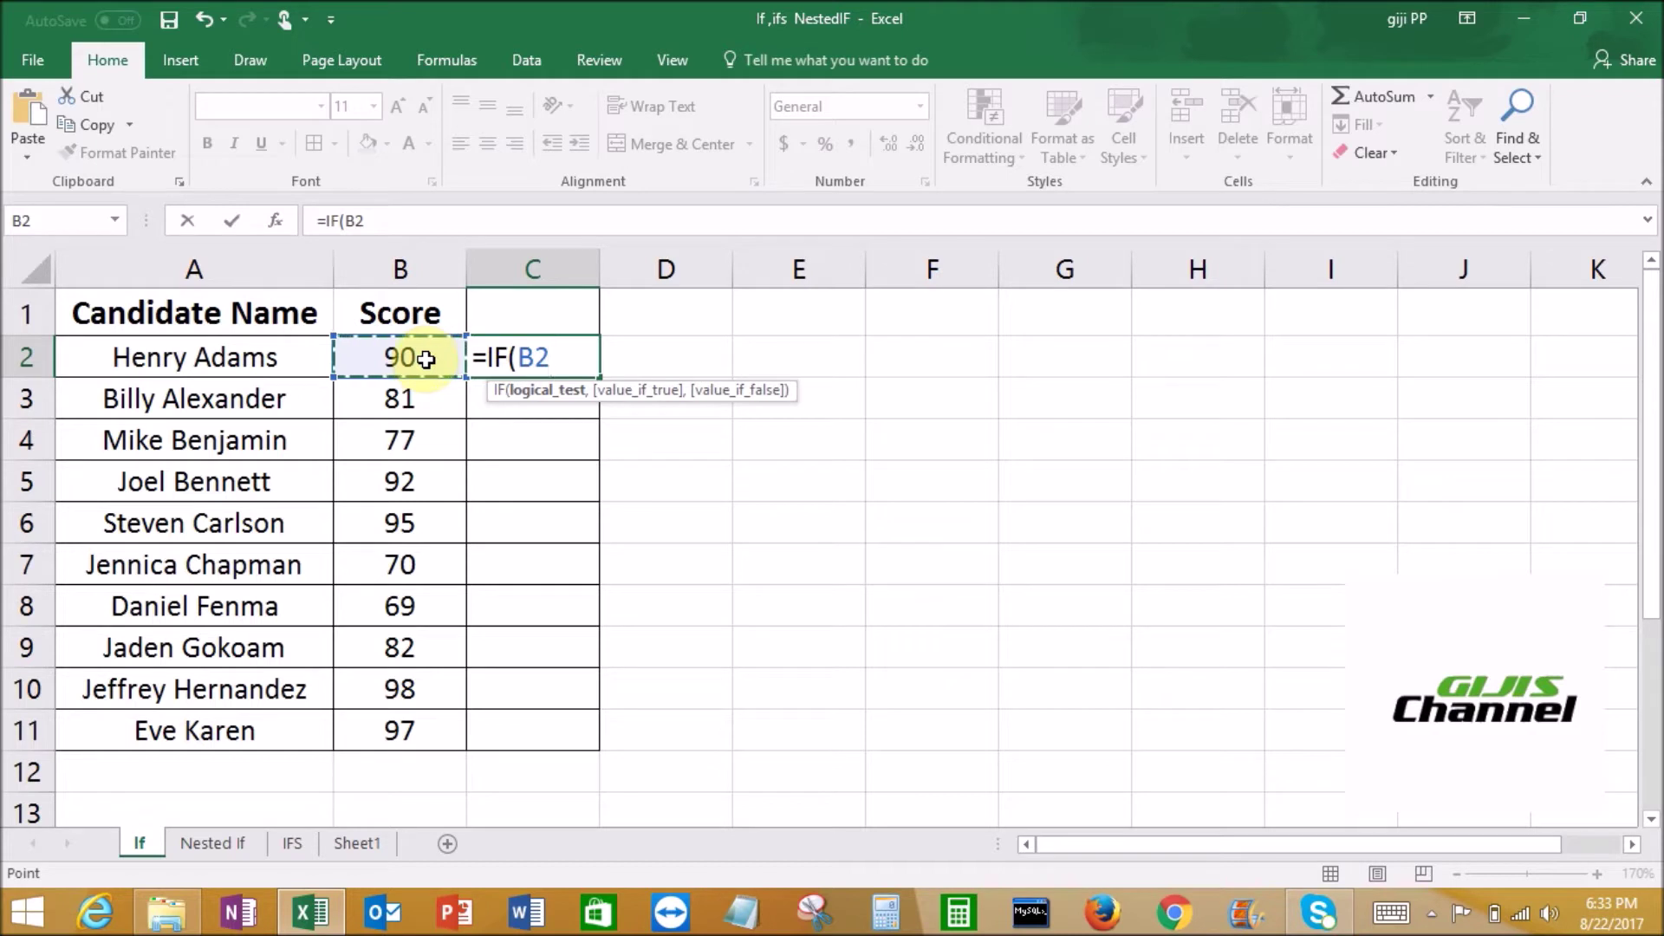
type(">=80")
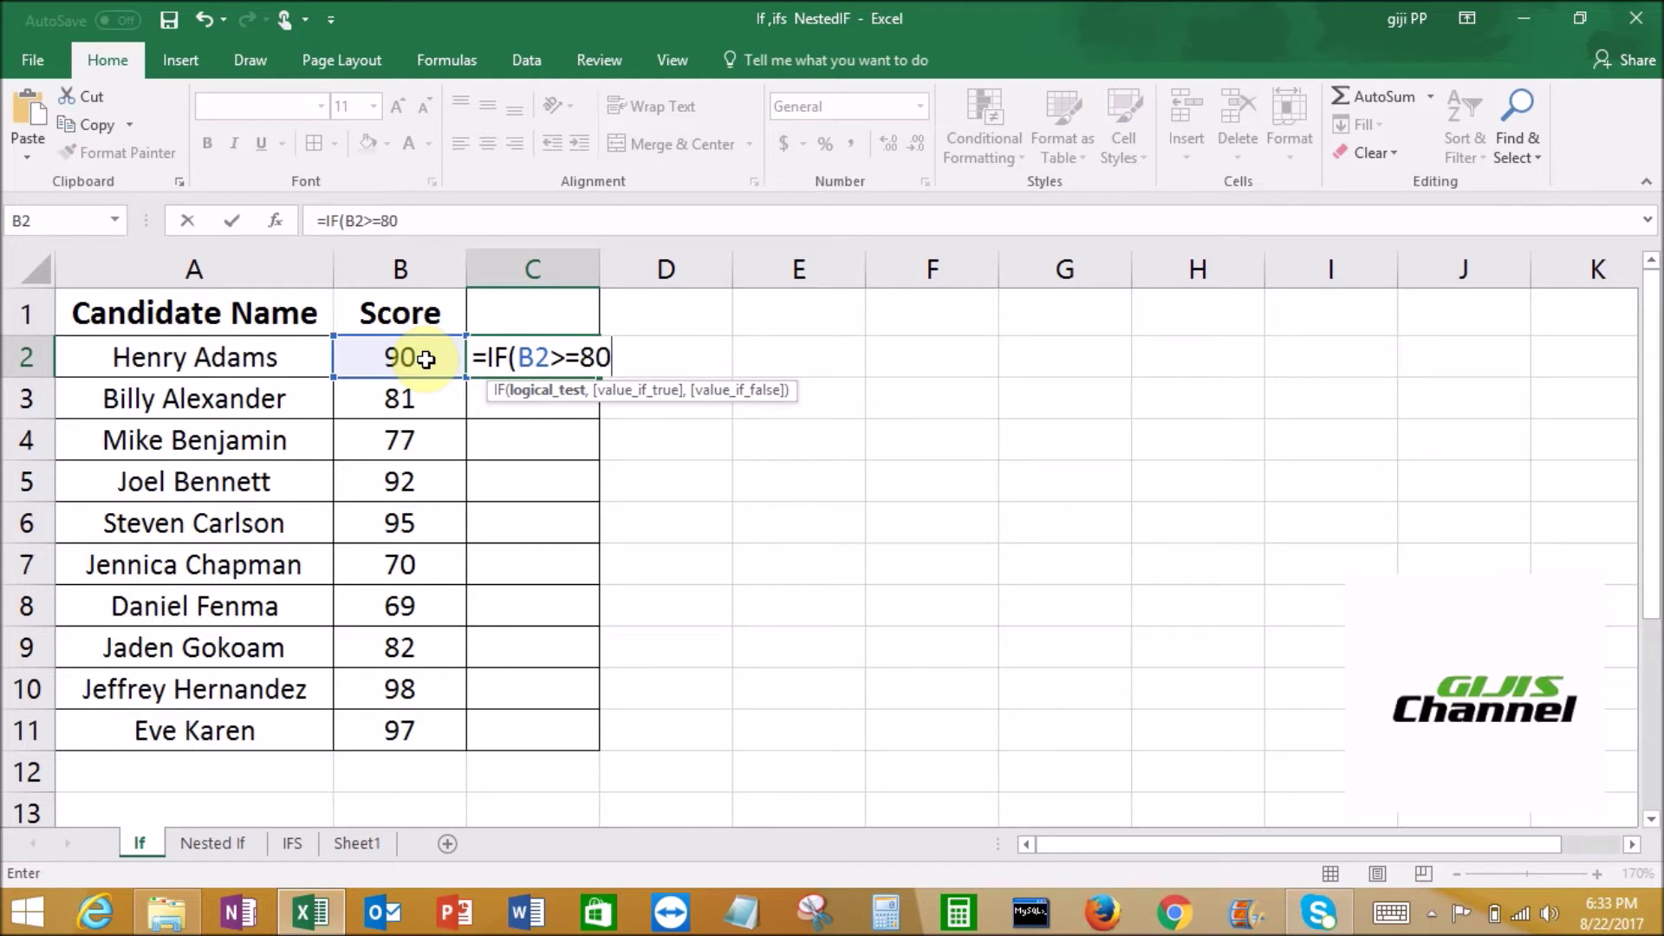
type(",\"")
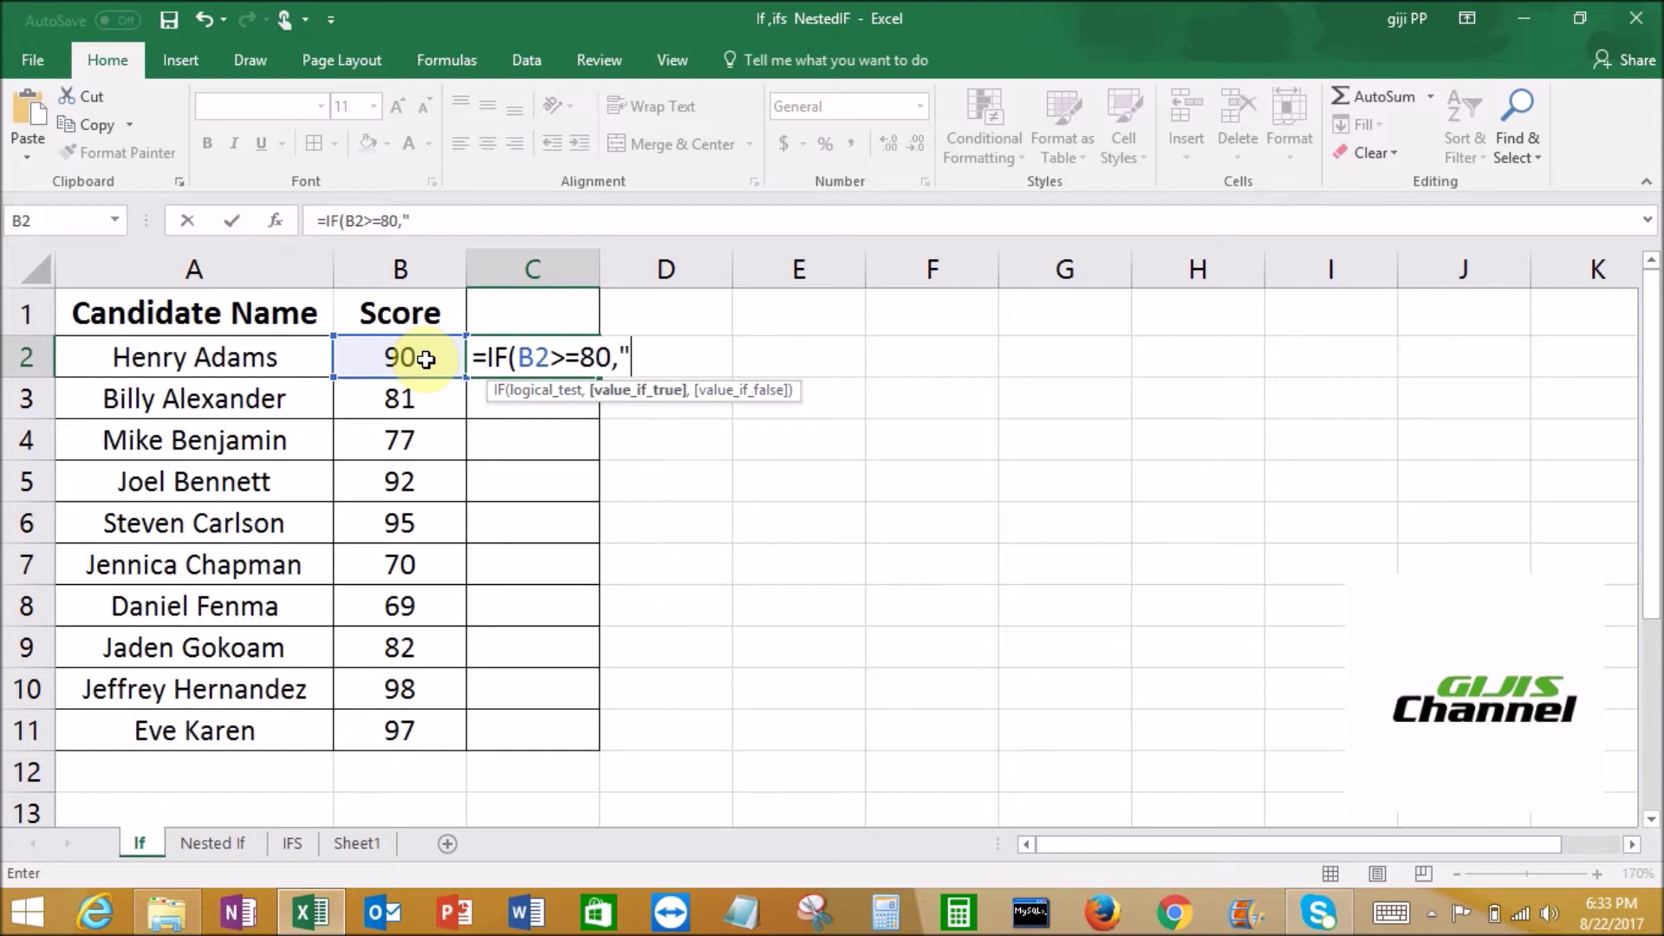
type("PASS")
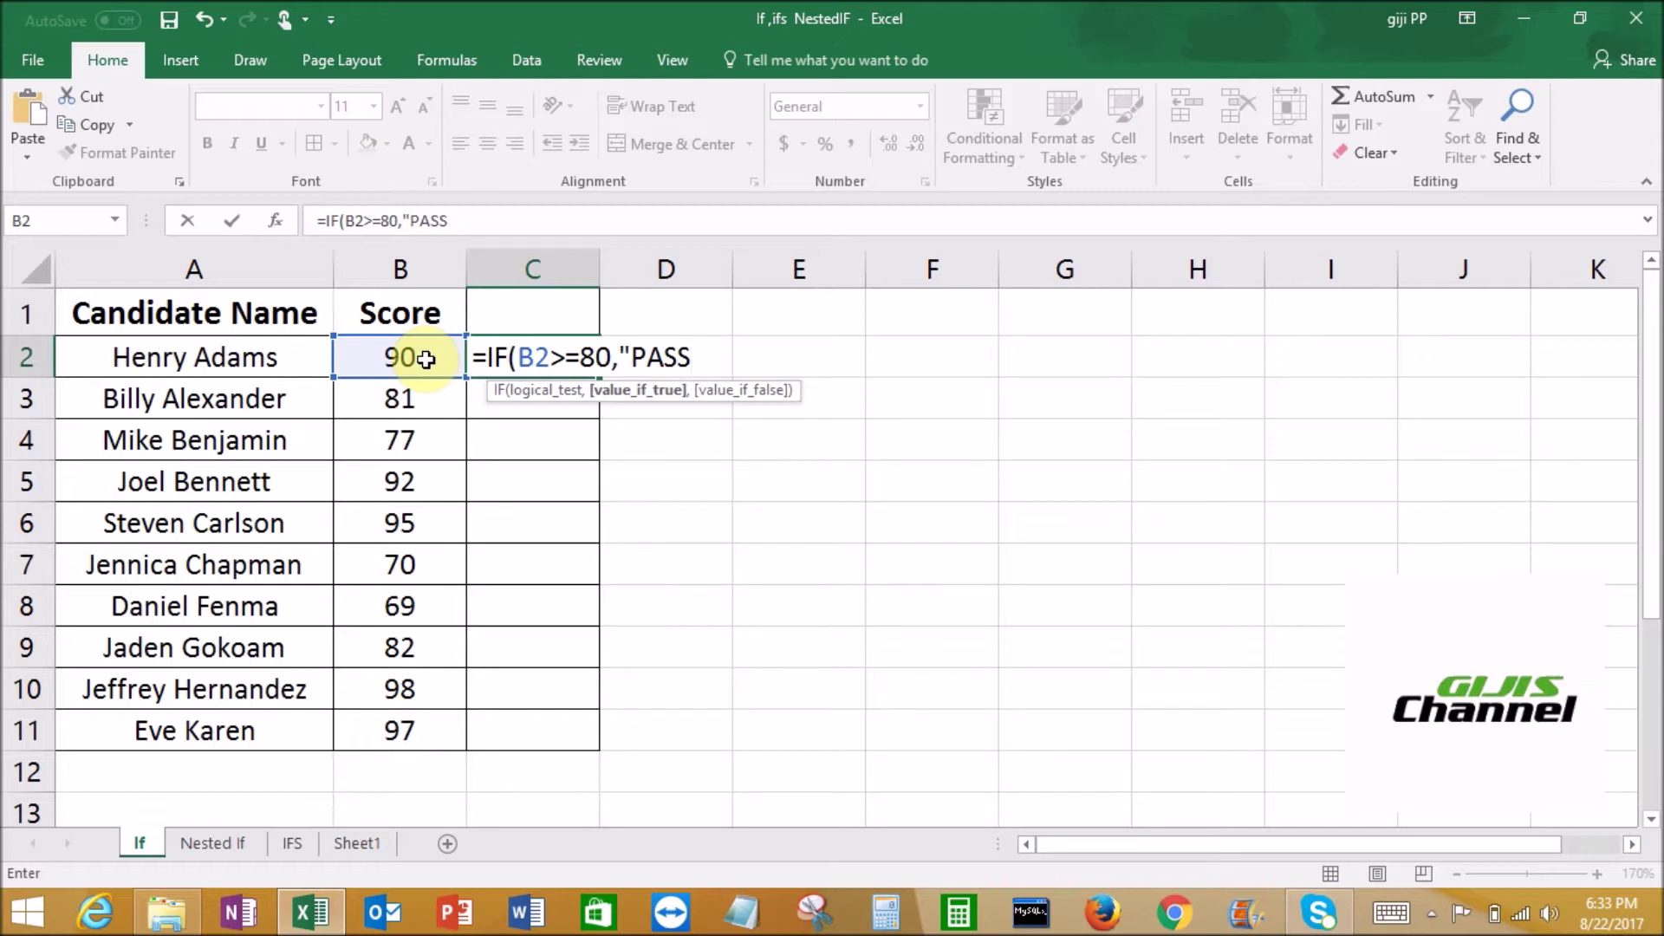
type("\",")
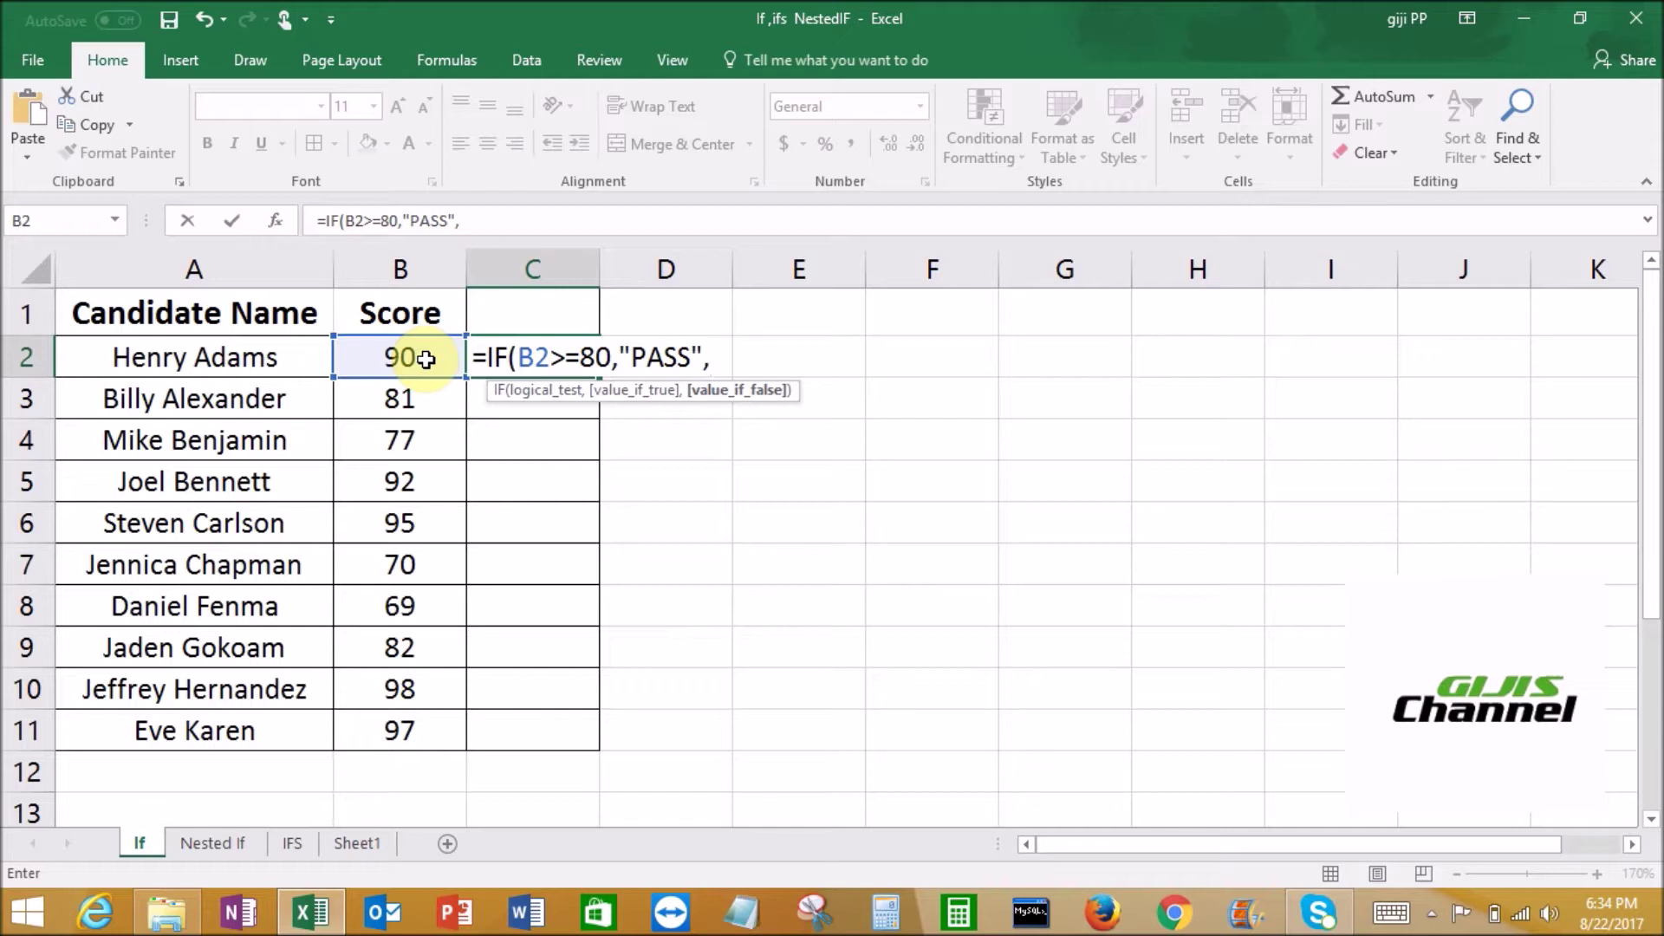
type("\"FAIL\")")
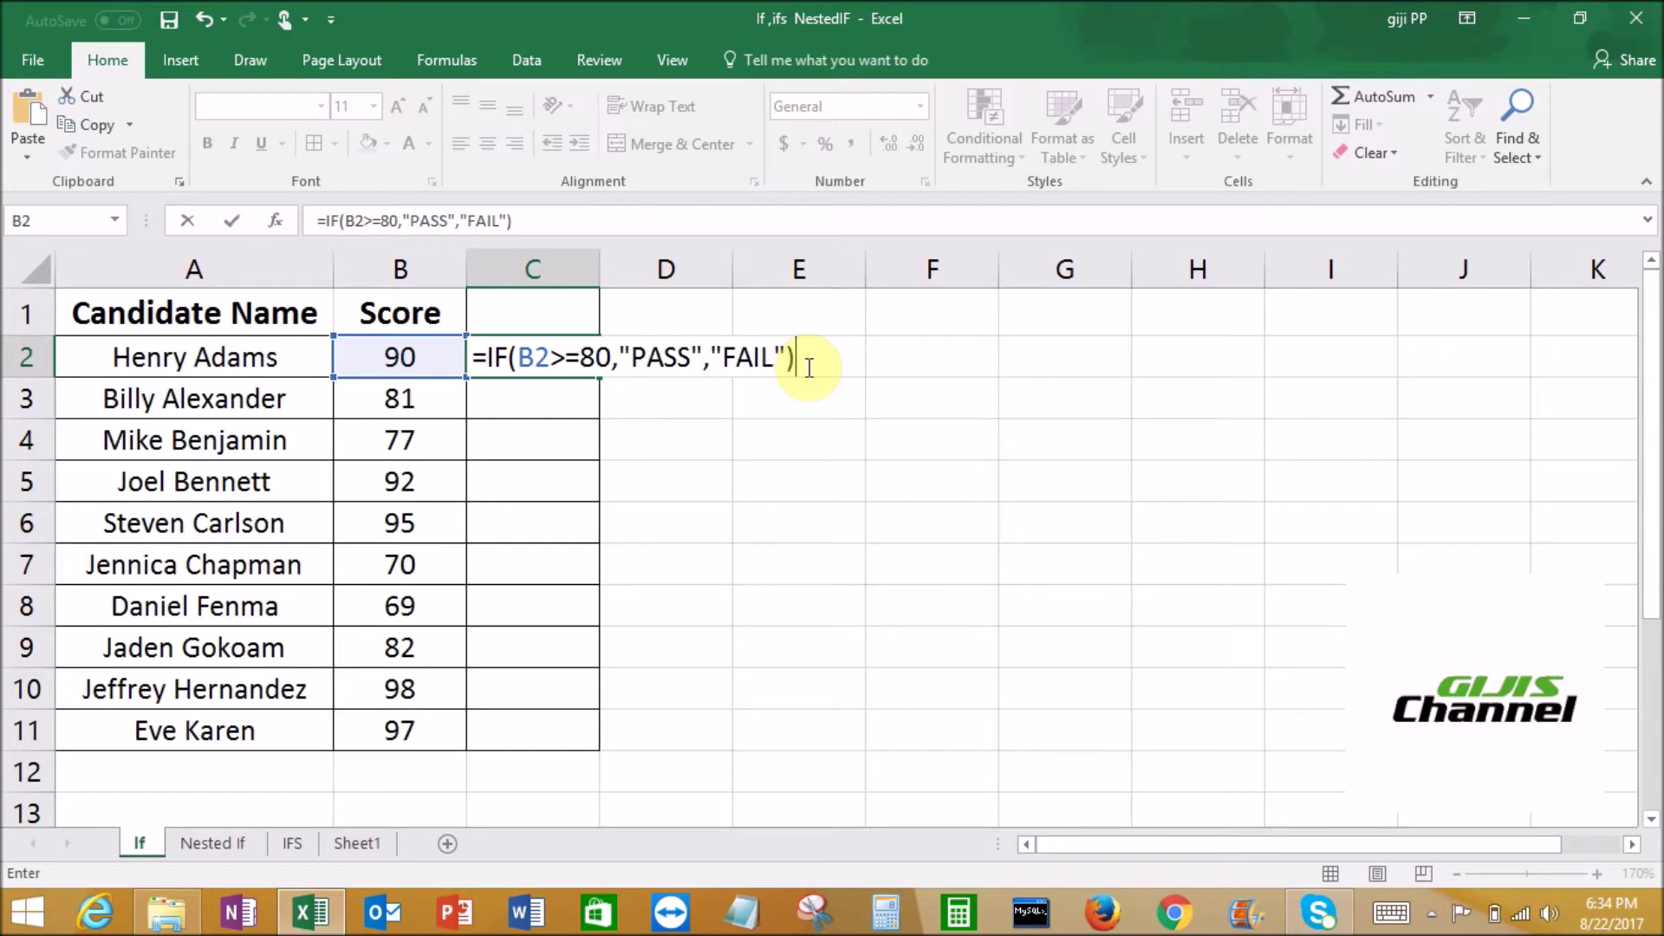
key("Return")
- Fill the pass/fail formula from C2 down to C11 and check the formula copied into C4
left_click(555, 357)
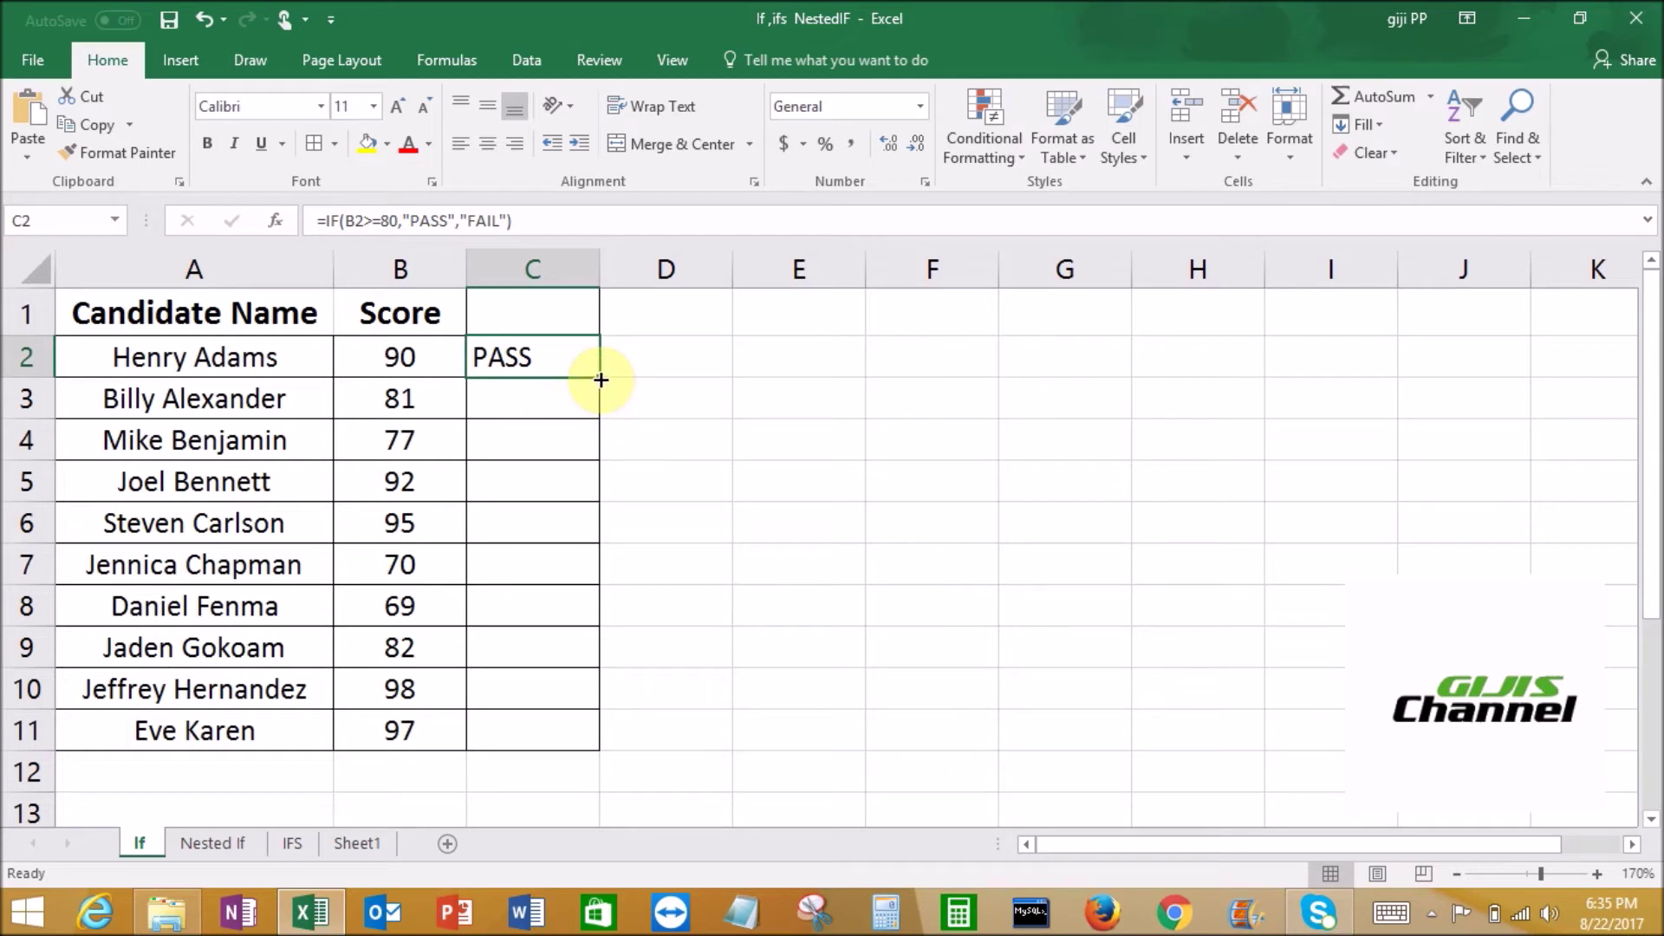
left_click_drag(601, 379, 593, 750)
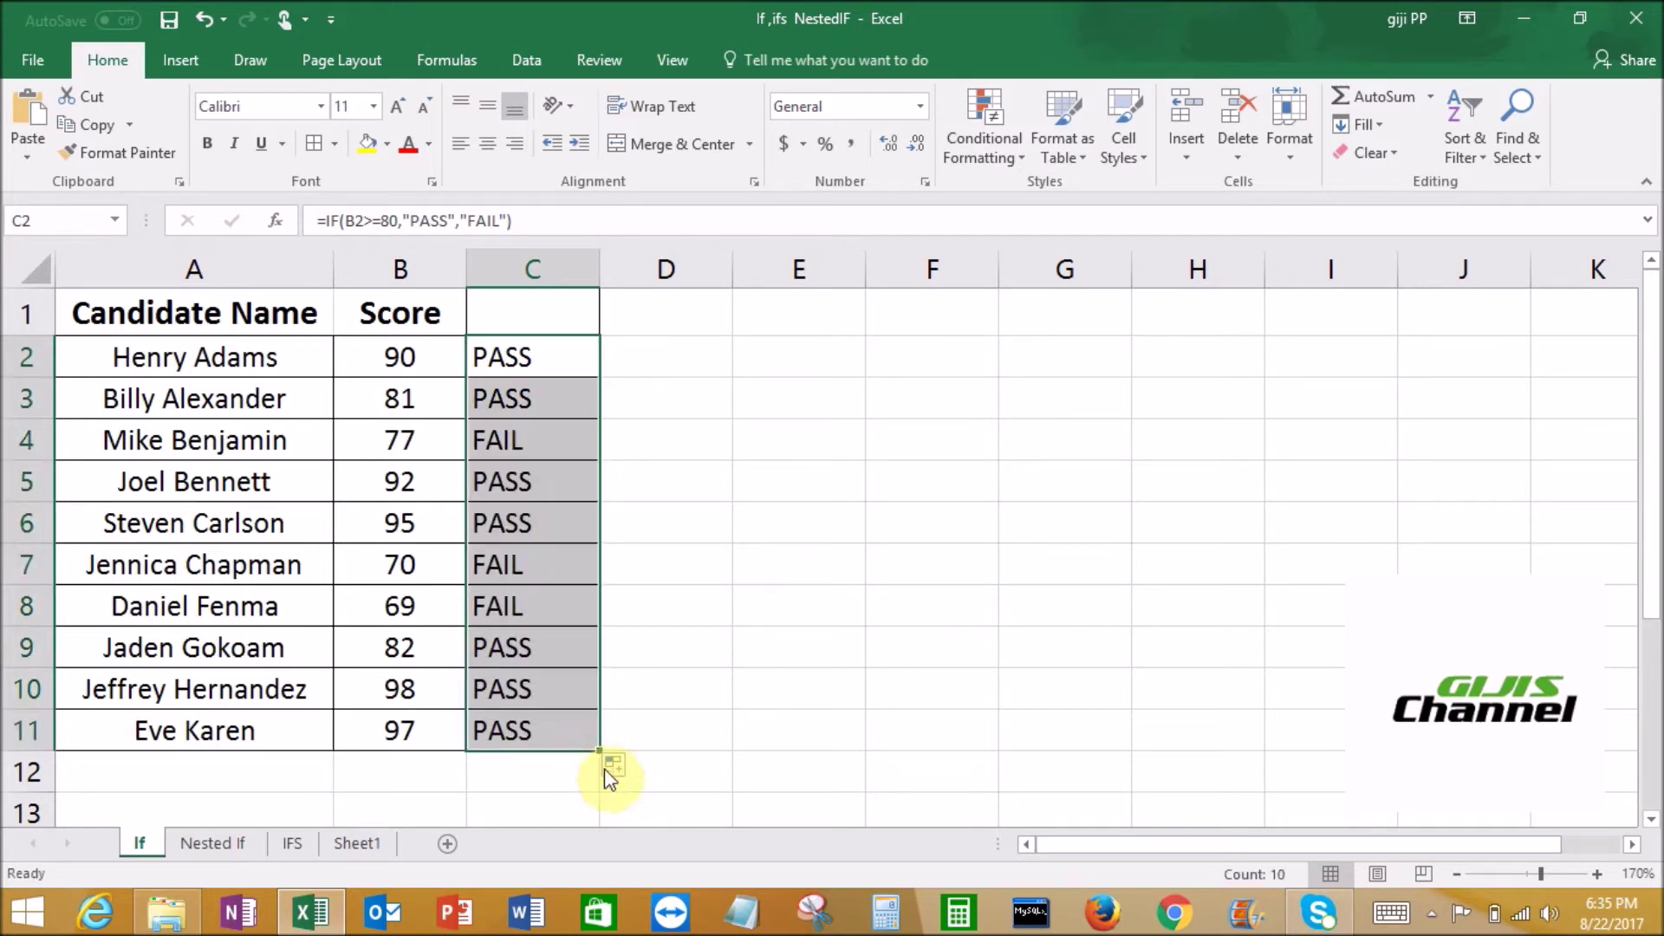
left_click(550, 453)
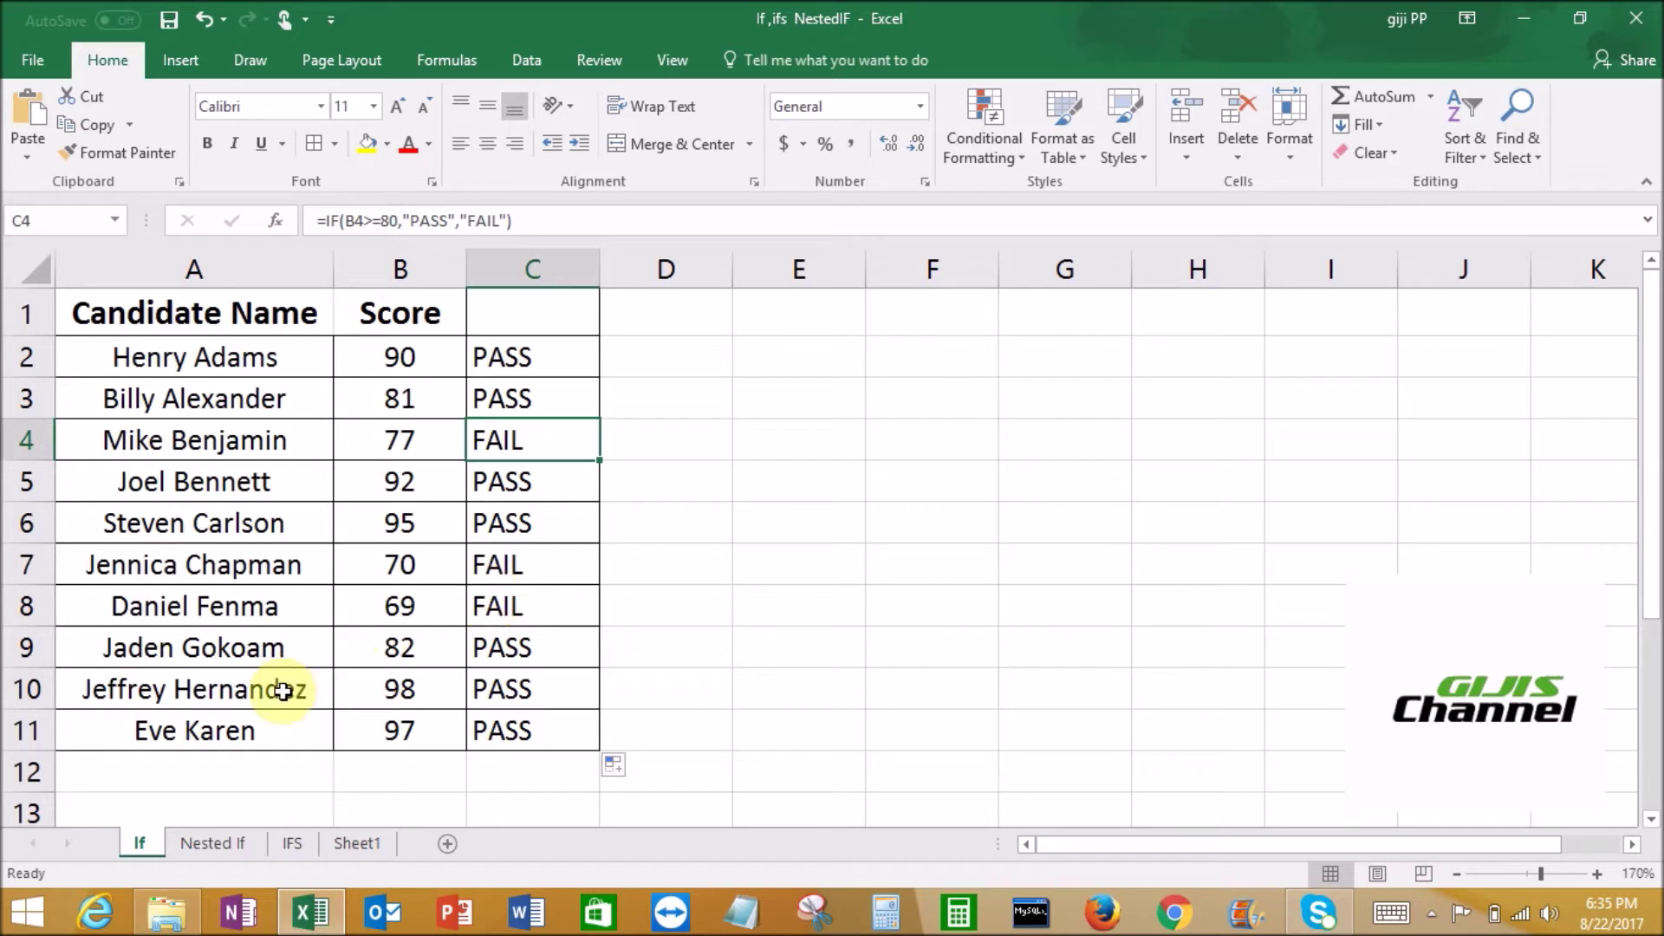
- On the Nested If sheet, start a formula in D2 with =IF(C2>=90,"A"
left_click(217, 846)
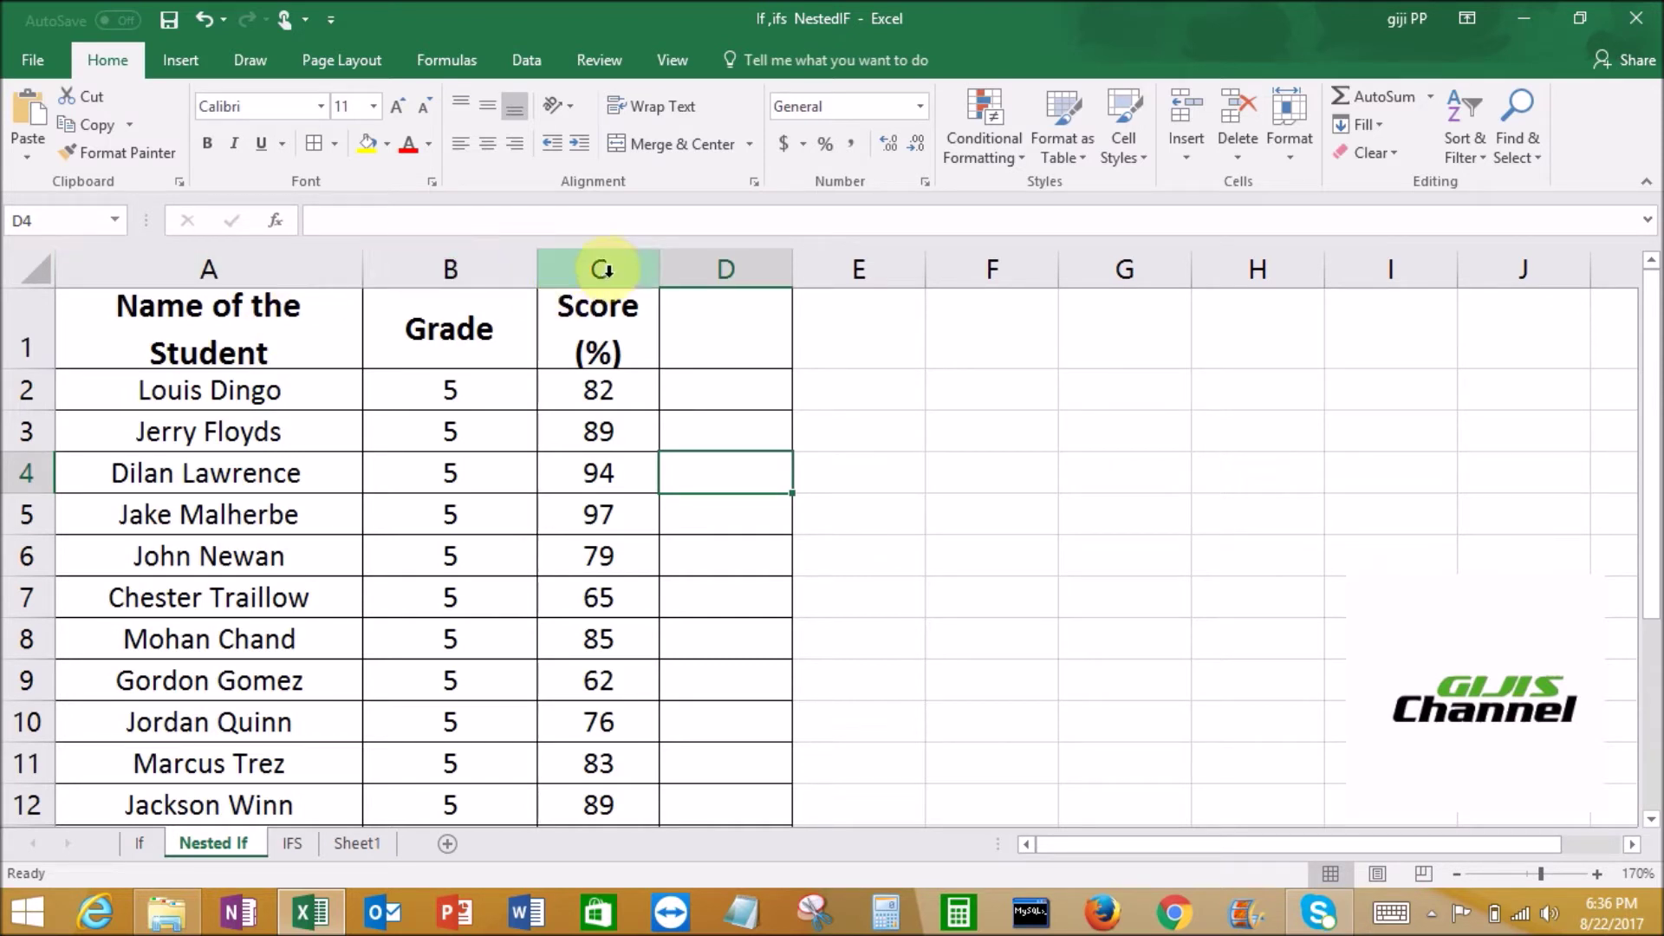
left_click(724, 394)
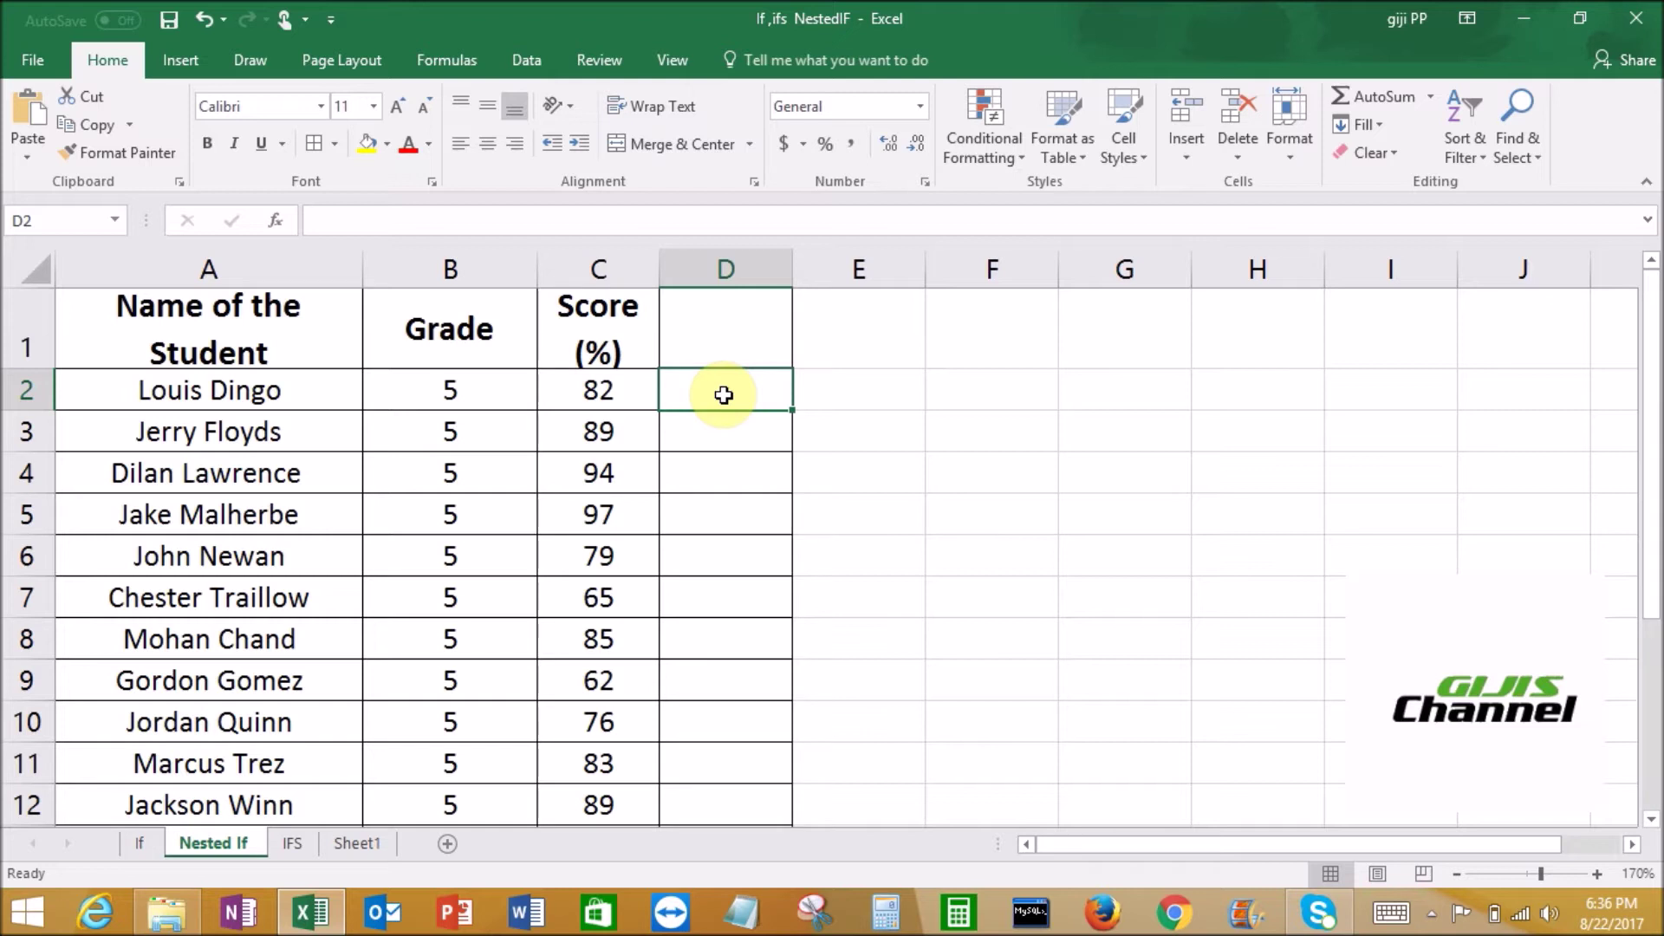
double_click(724, 395)
type("=")
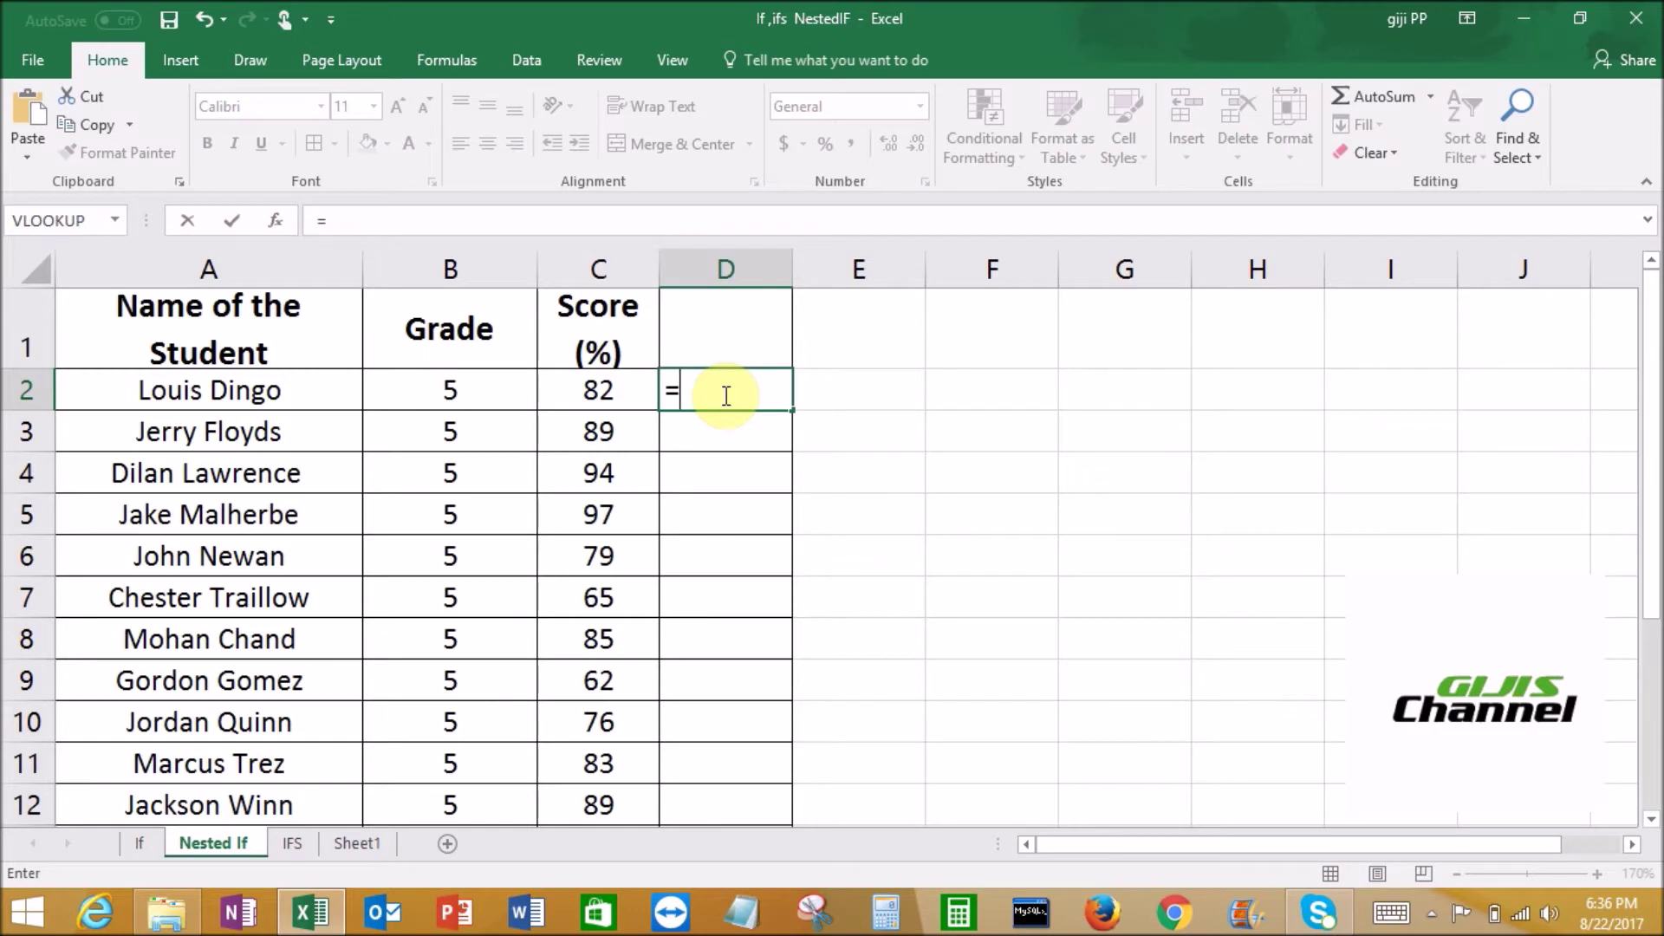
type("if")
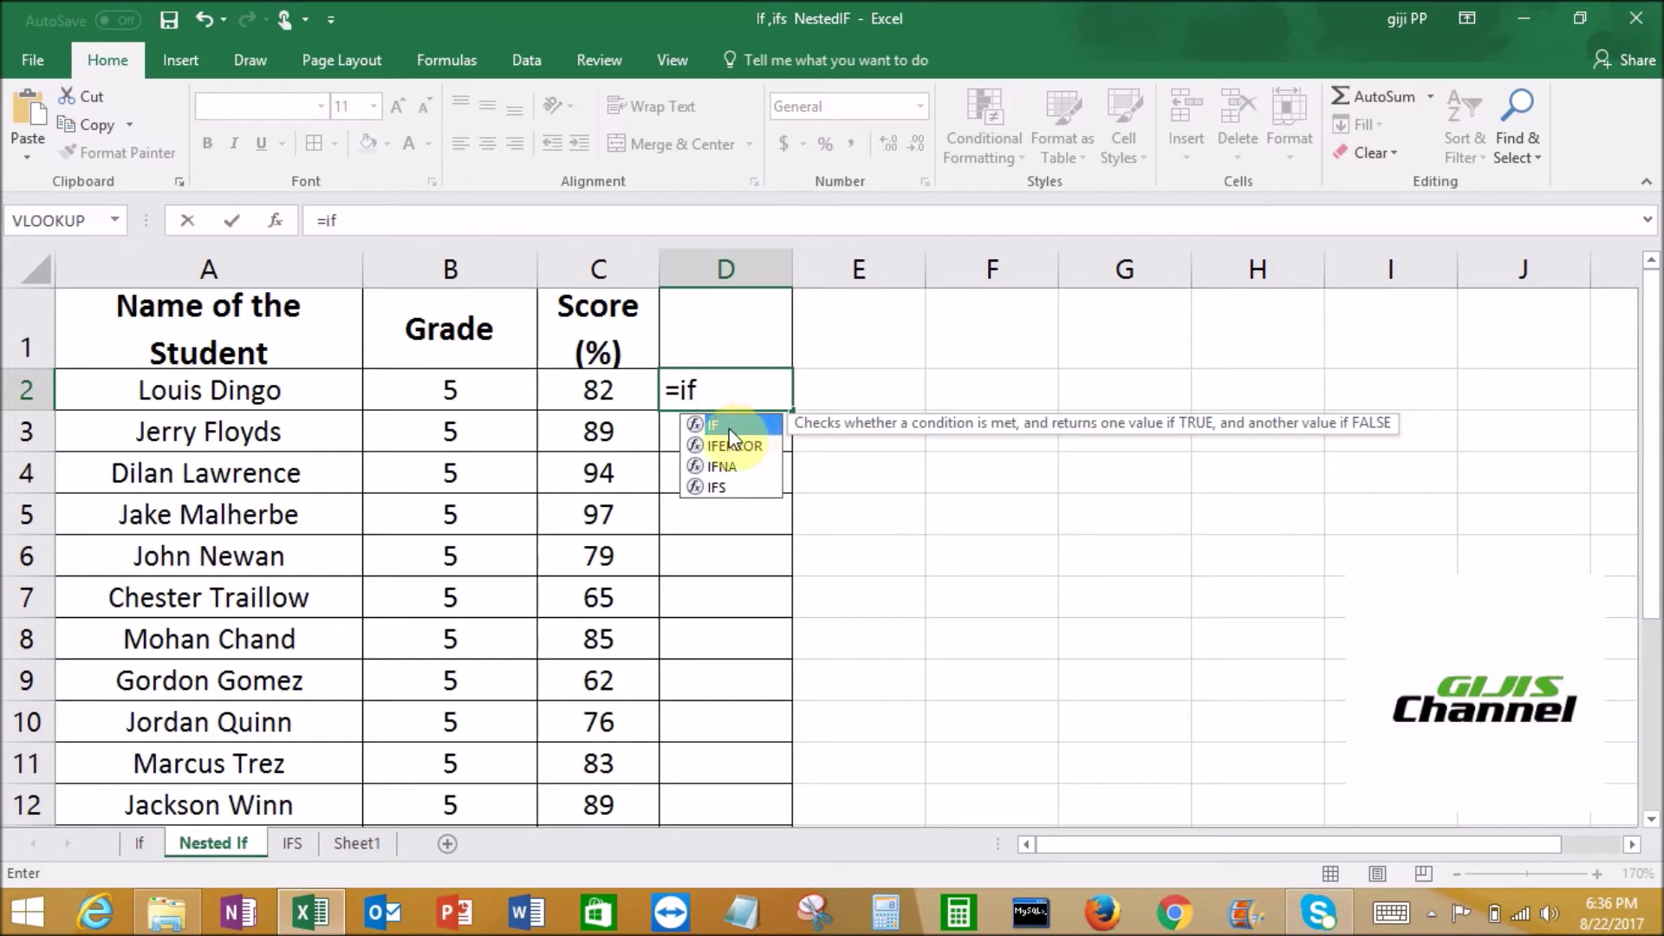
double_click(729, 426)
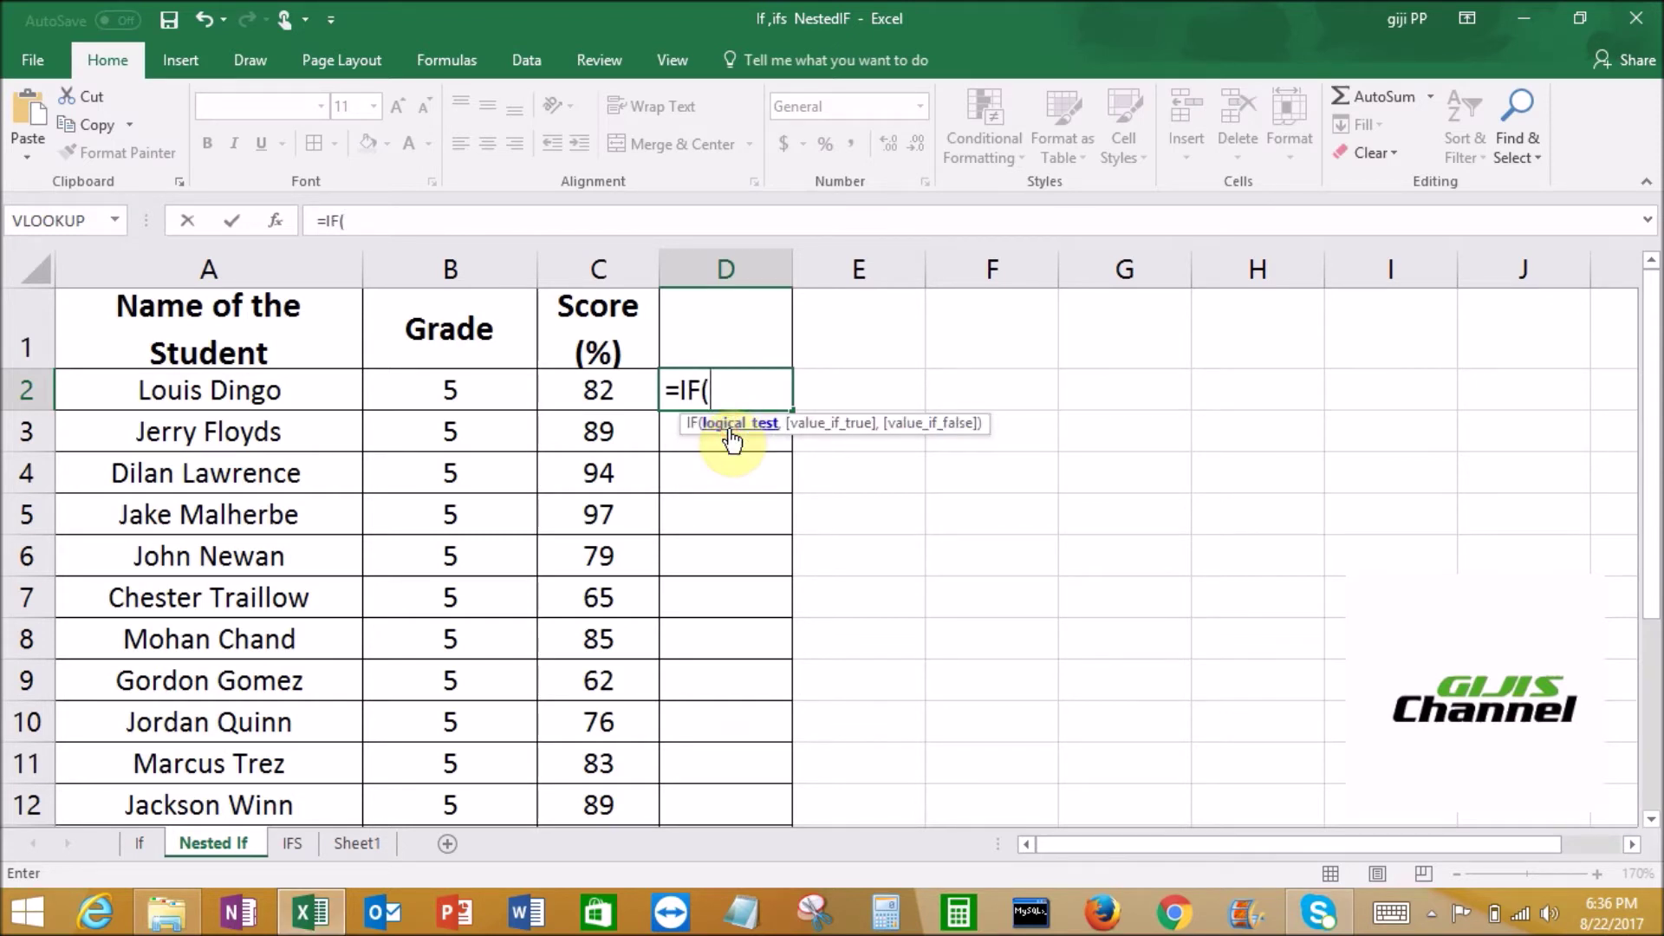
left_click(625, 391)
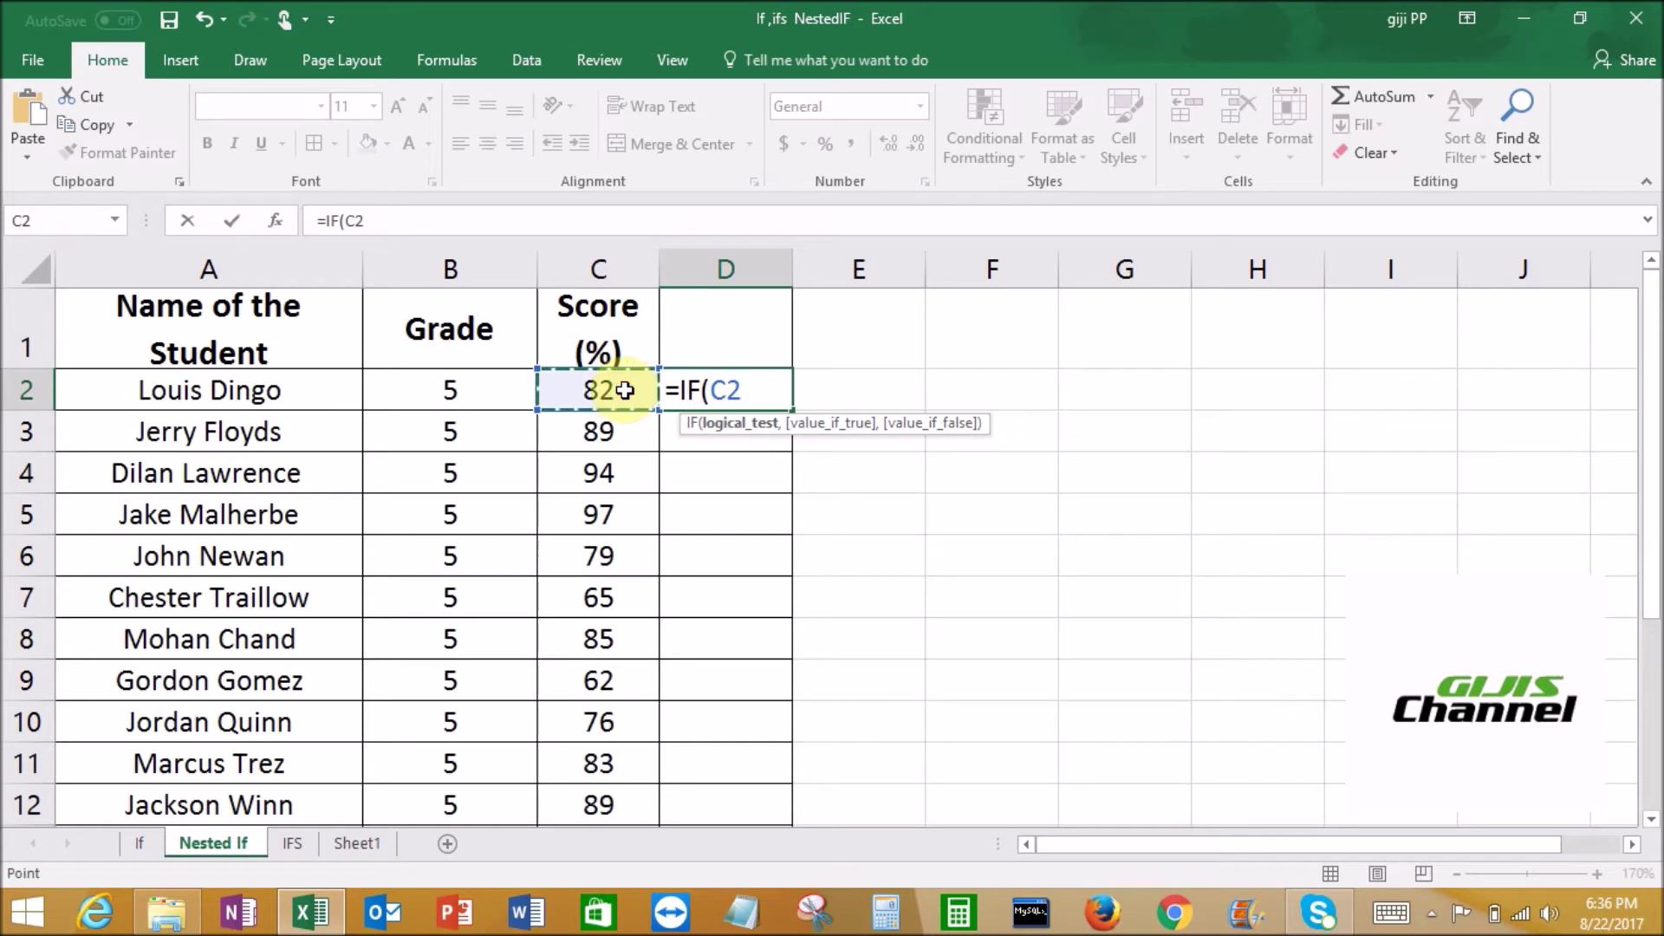
type(">=90,")
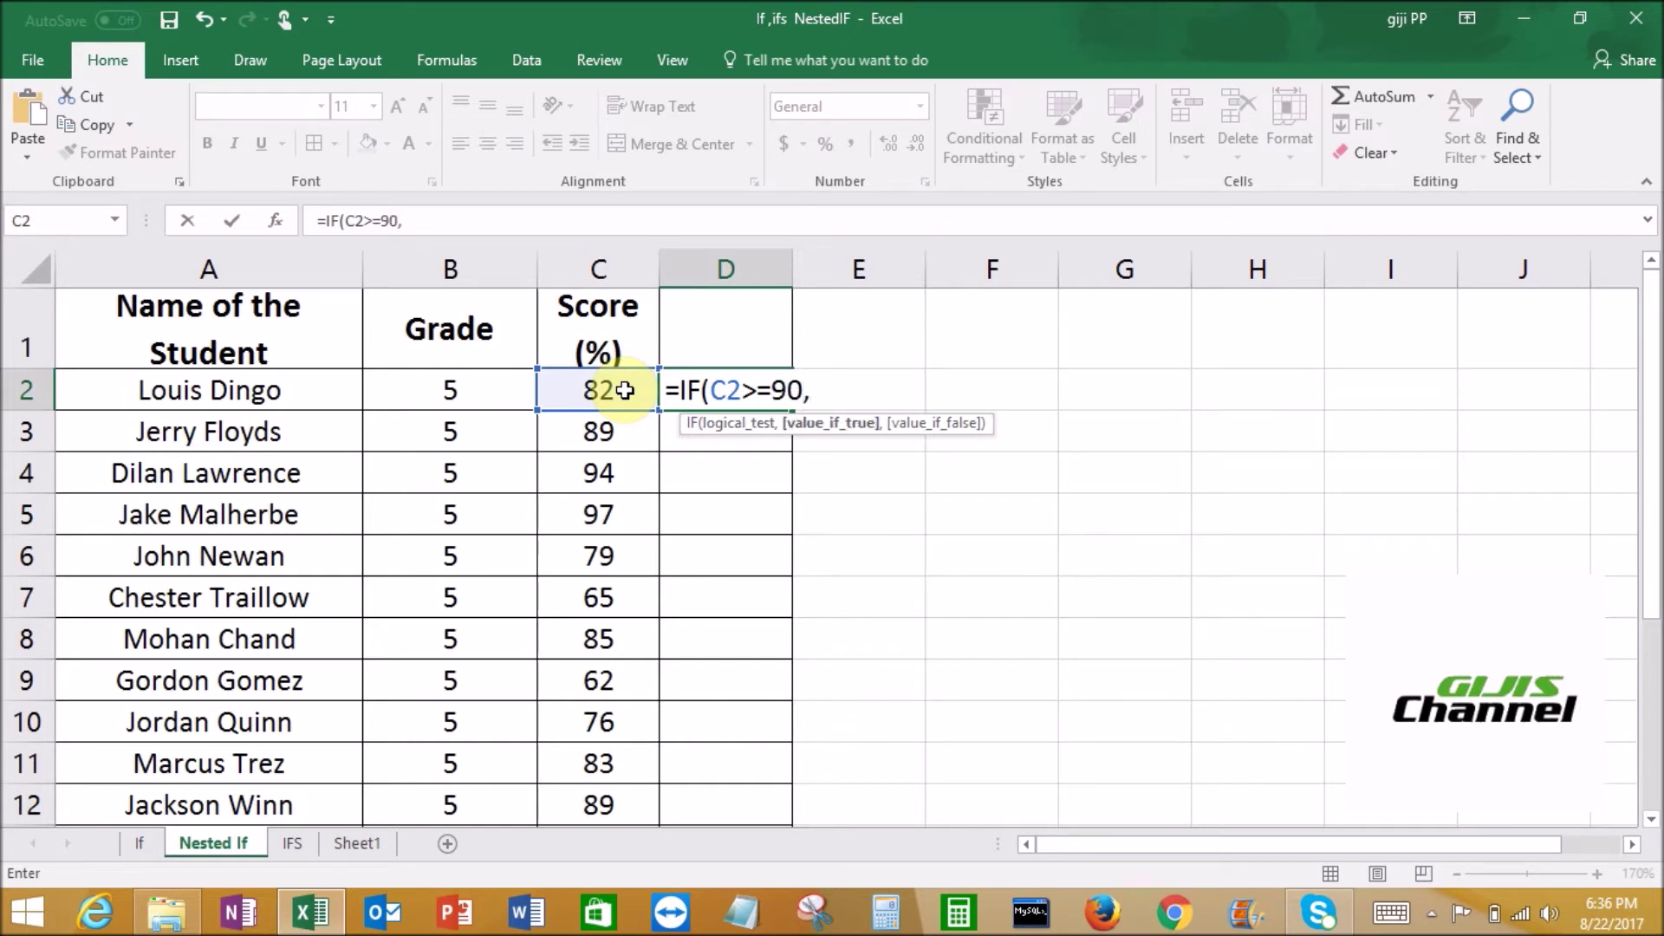
type("\"A\"")
- Add a nested IF as D2's value-if-false argument that returns "B" when C2>=80
type(",if")
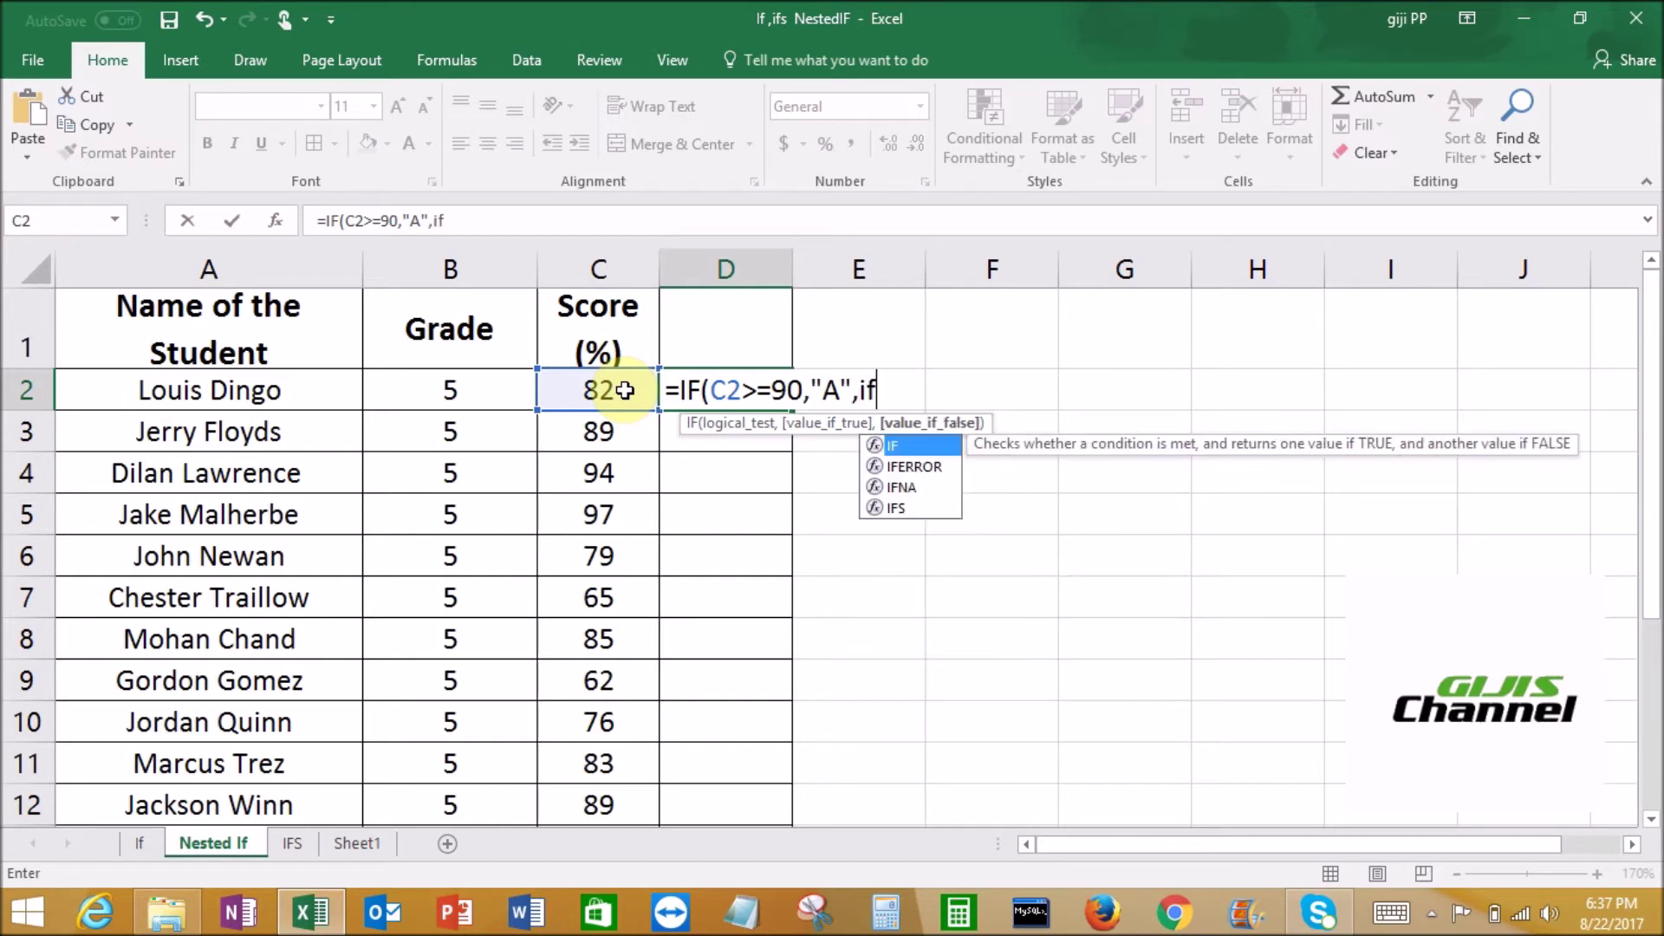
double_click(922, 446)
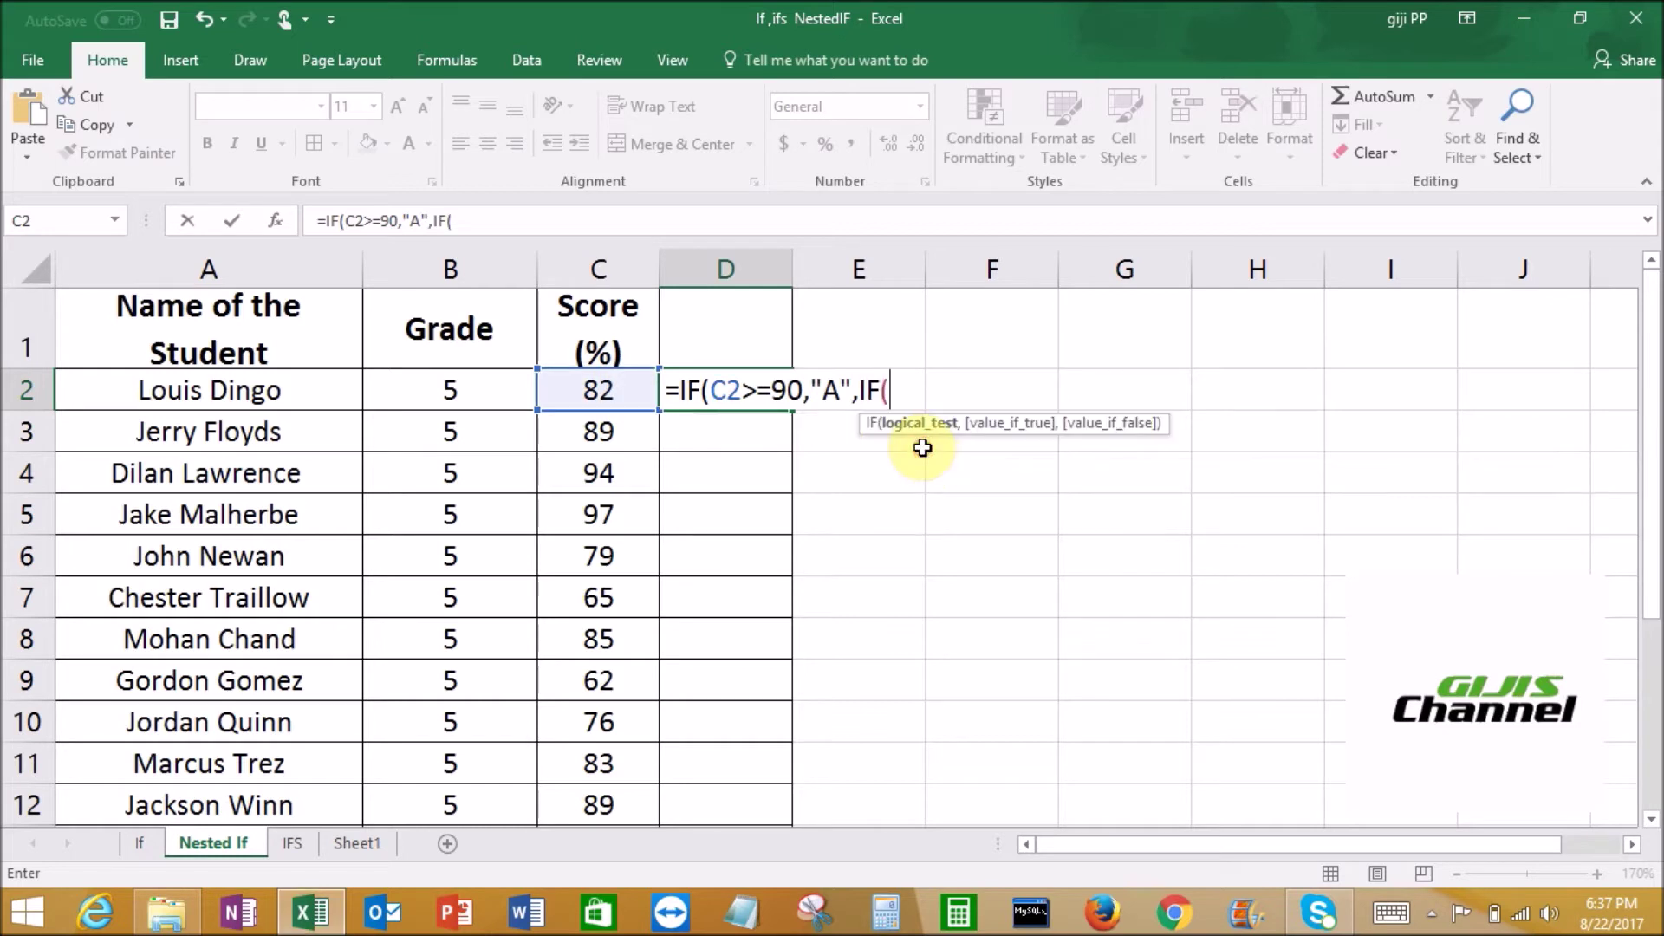
left_click(619, 395)
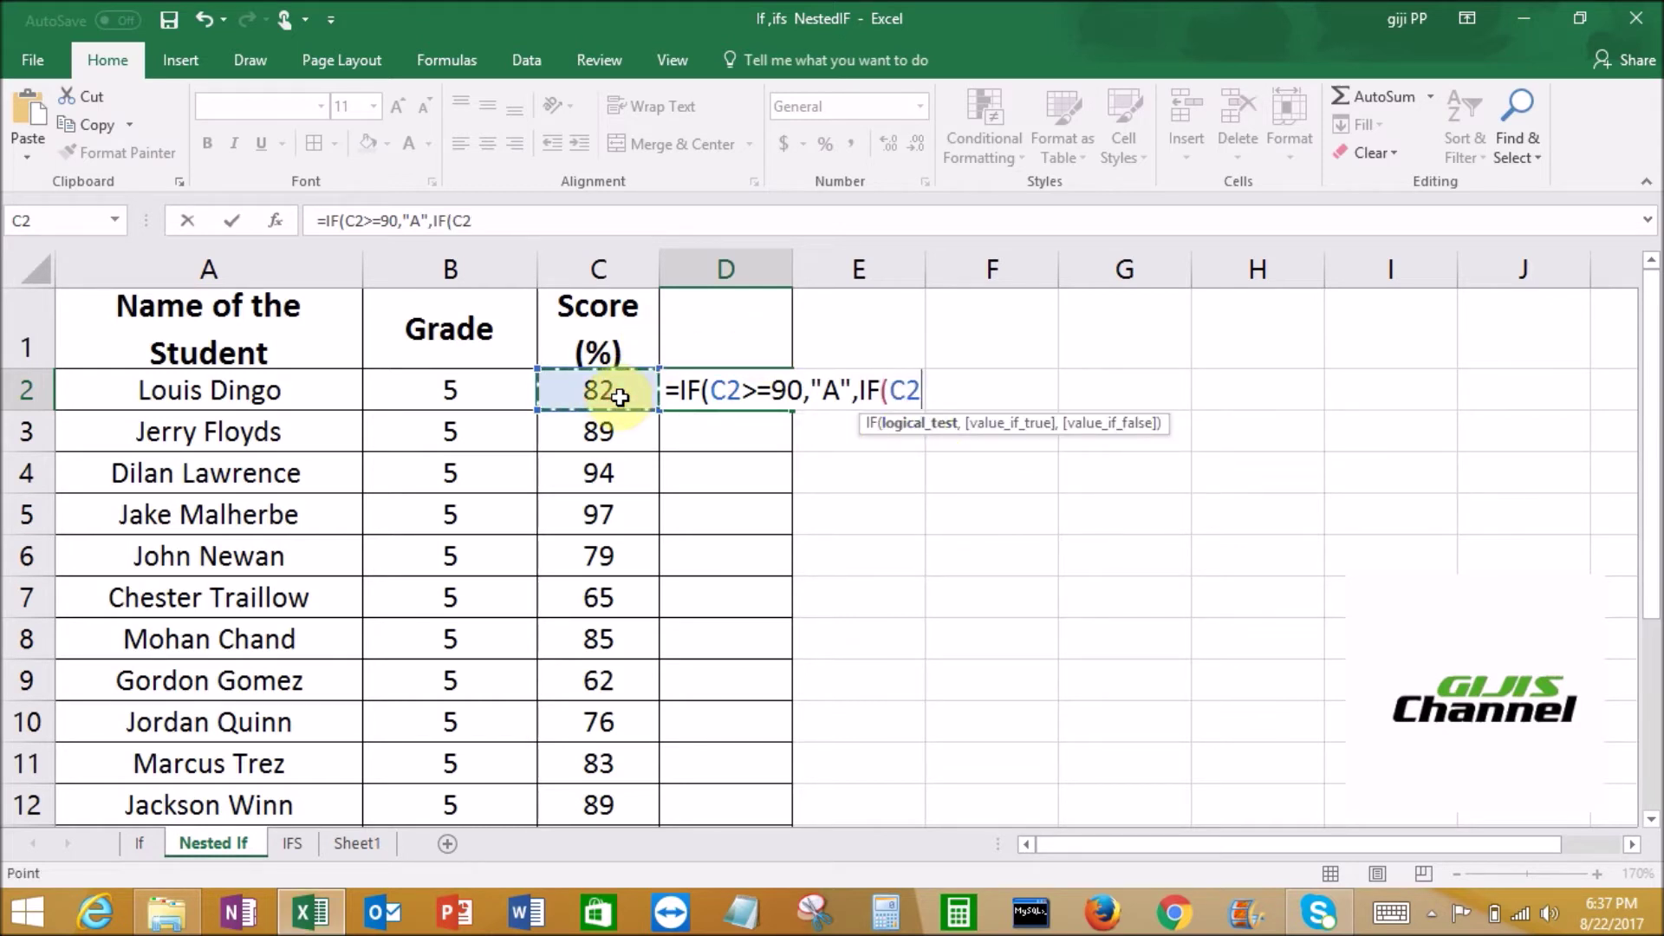
type(">=")
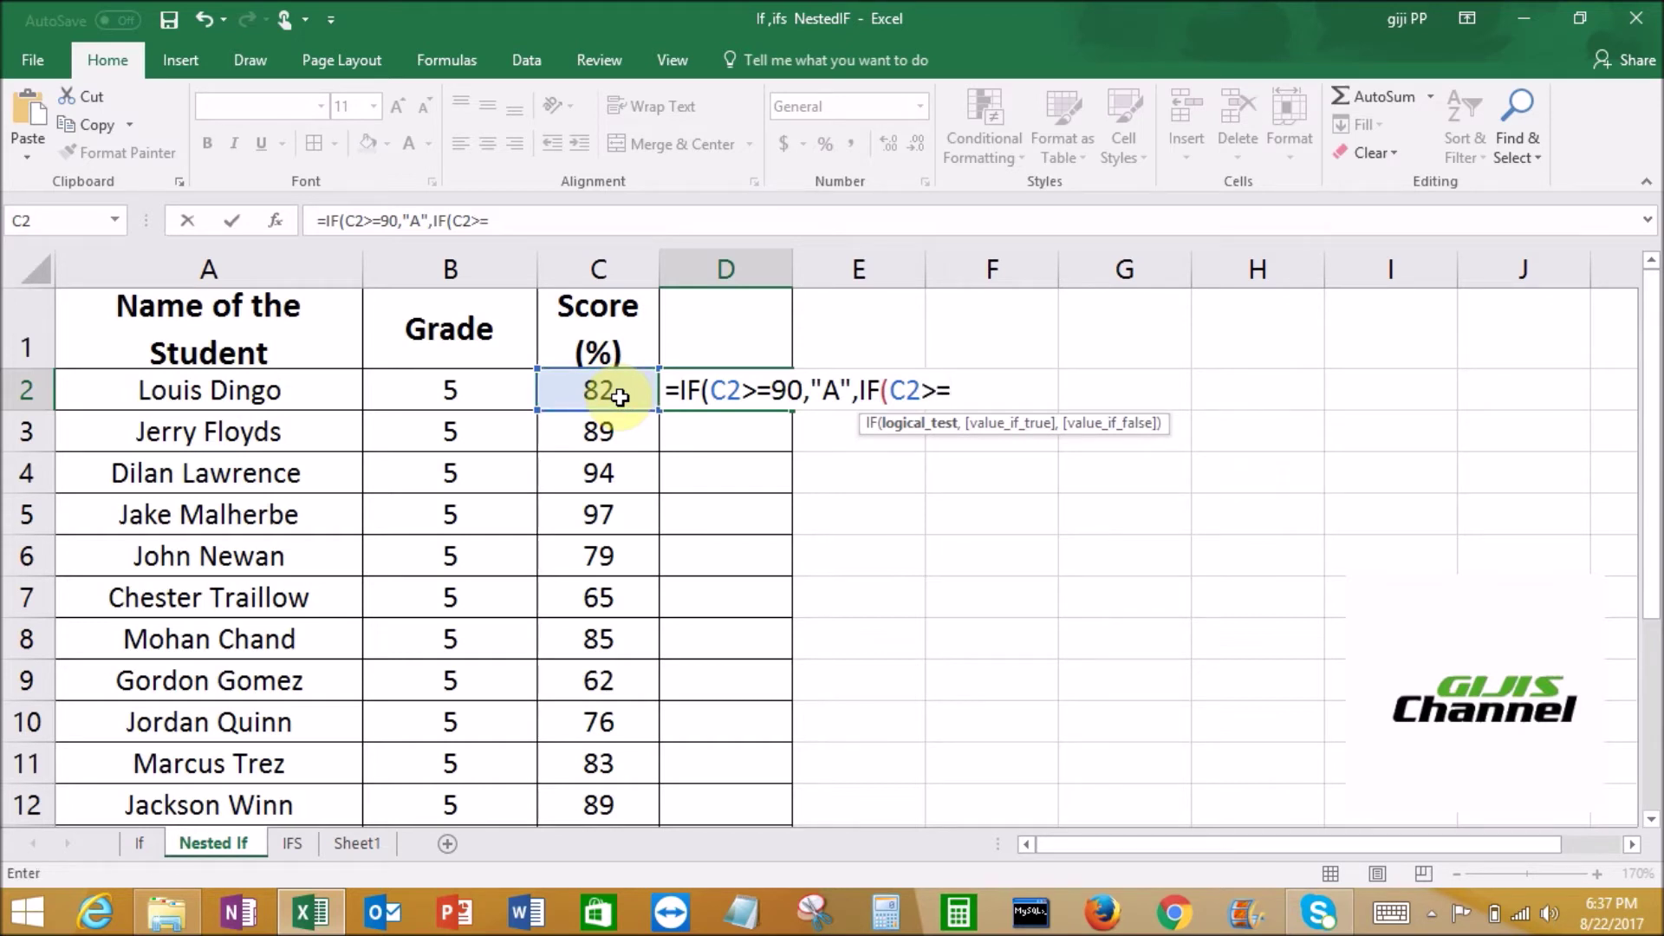
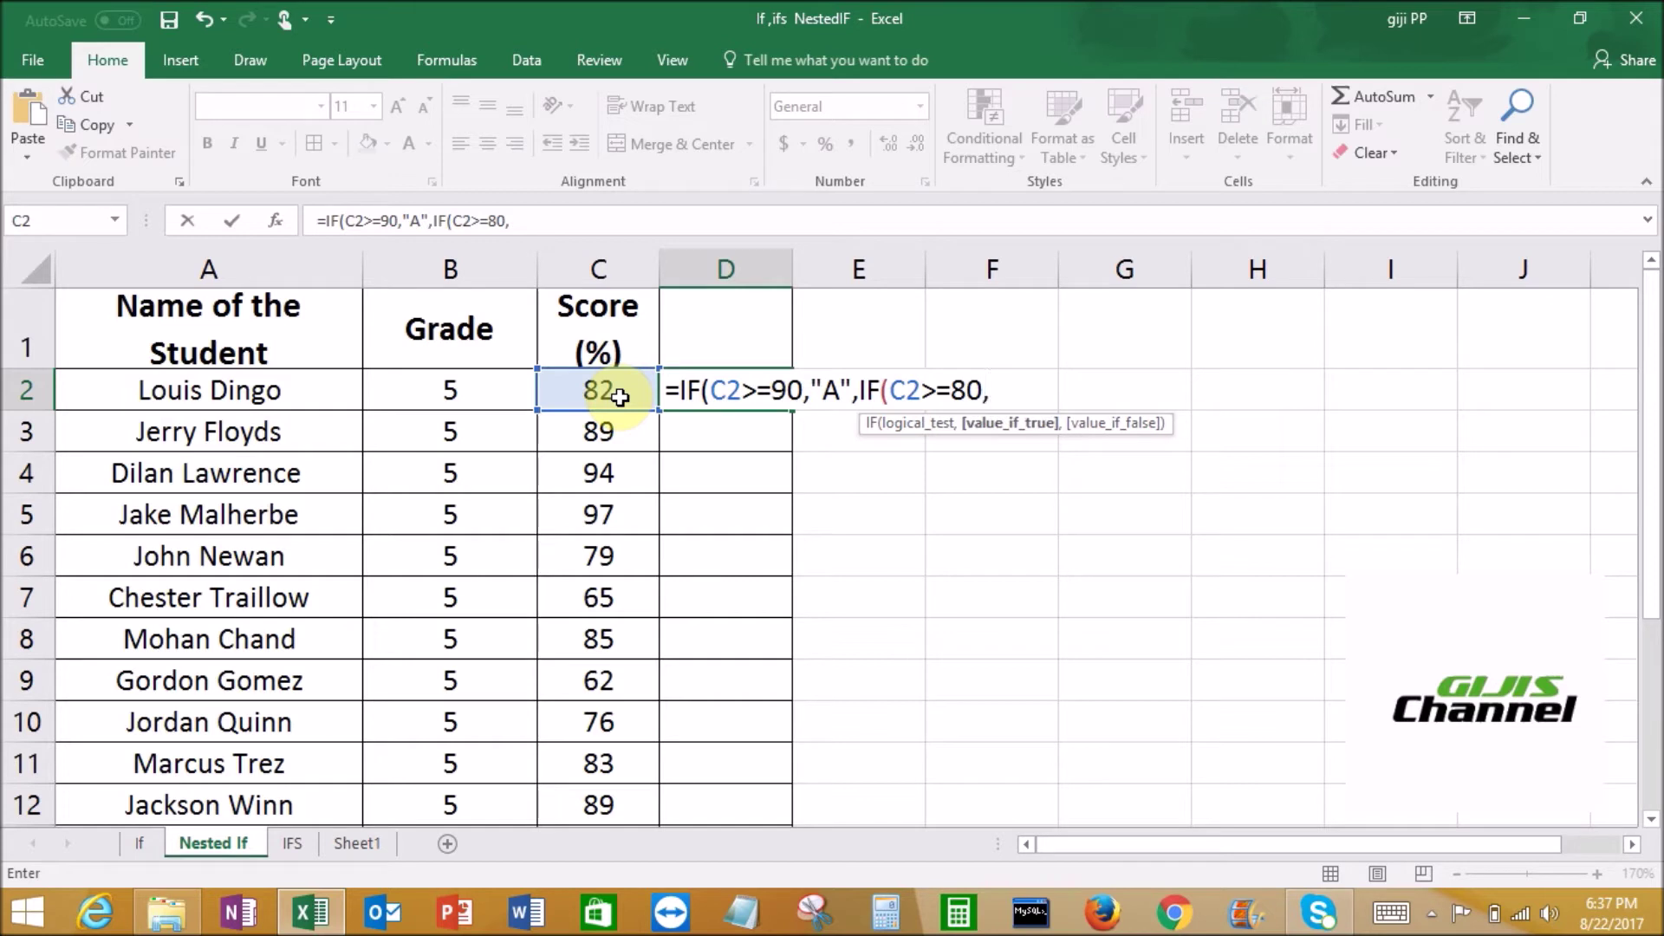
type("\"B\",")
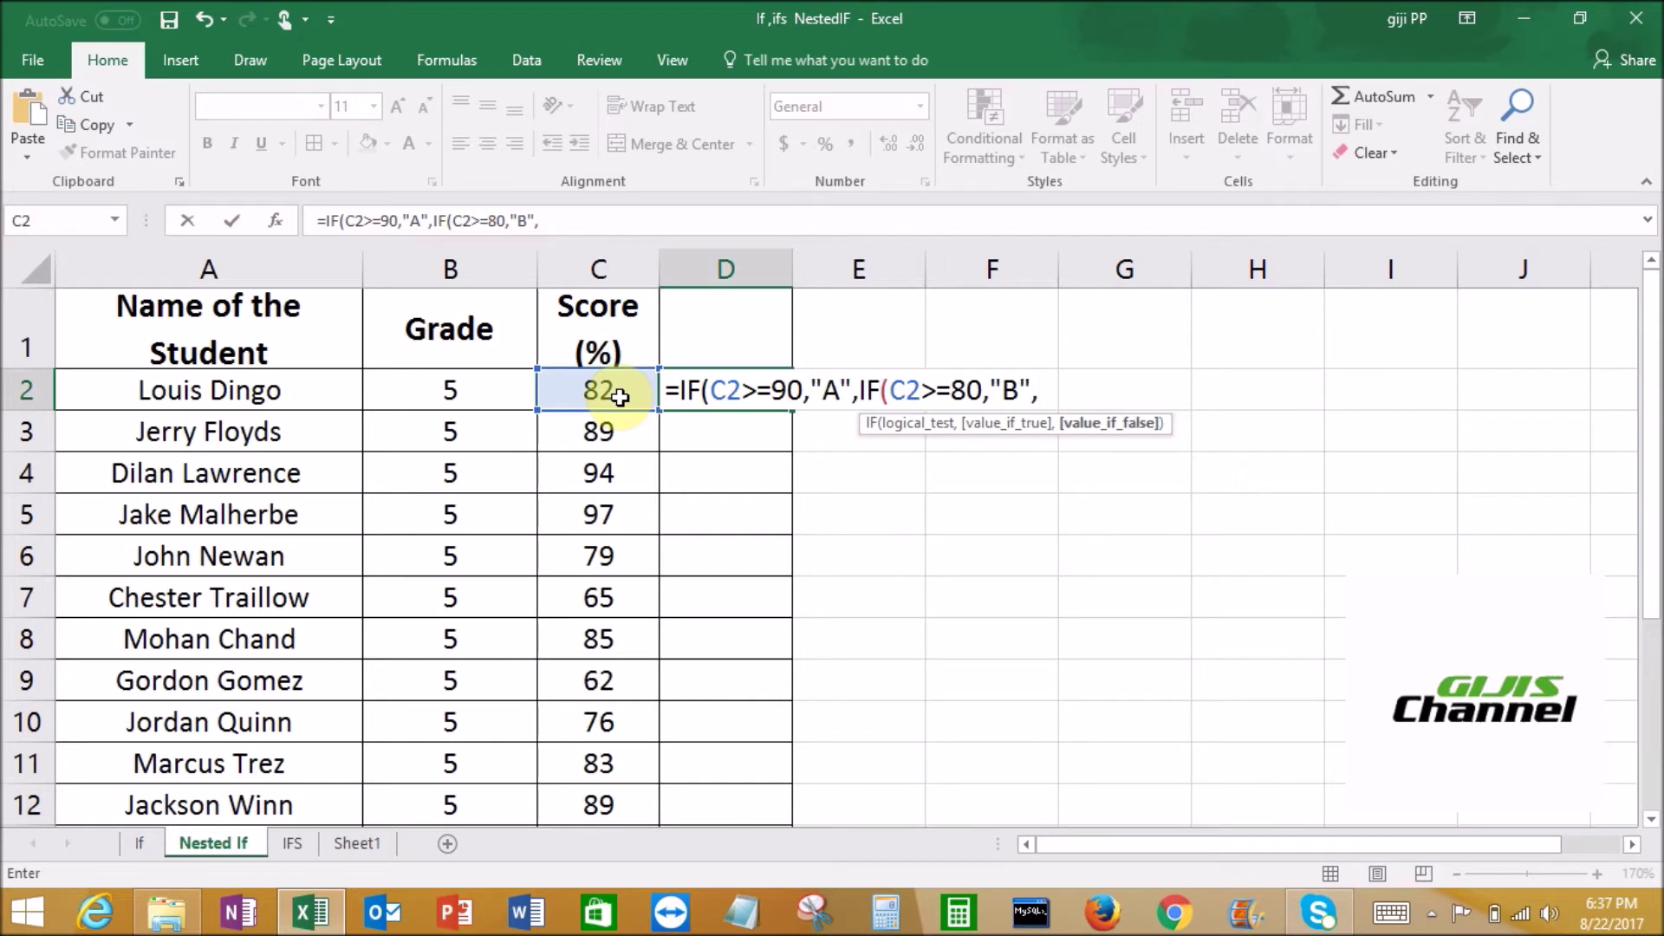
- Nest a third IF in D2's formula that returns "C" when C2>=70
type("if")
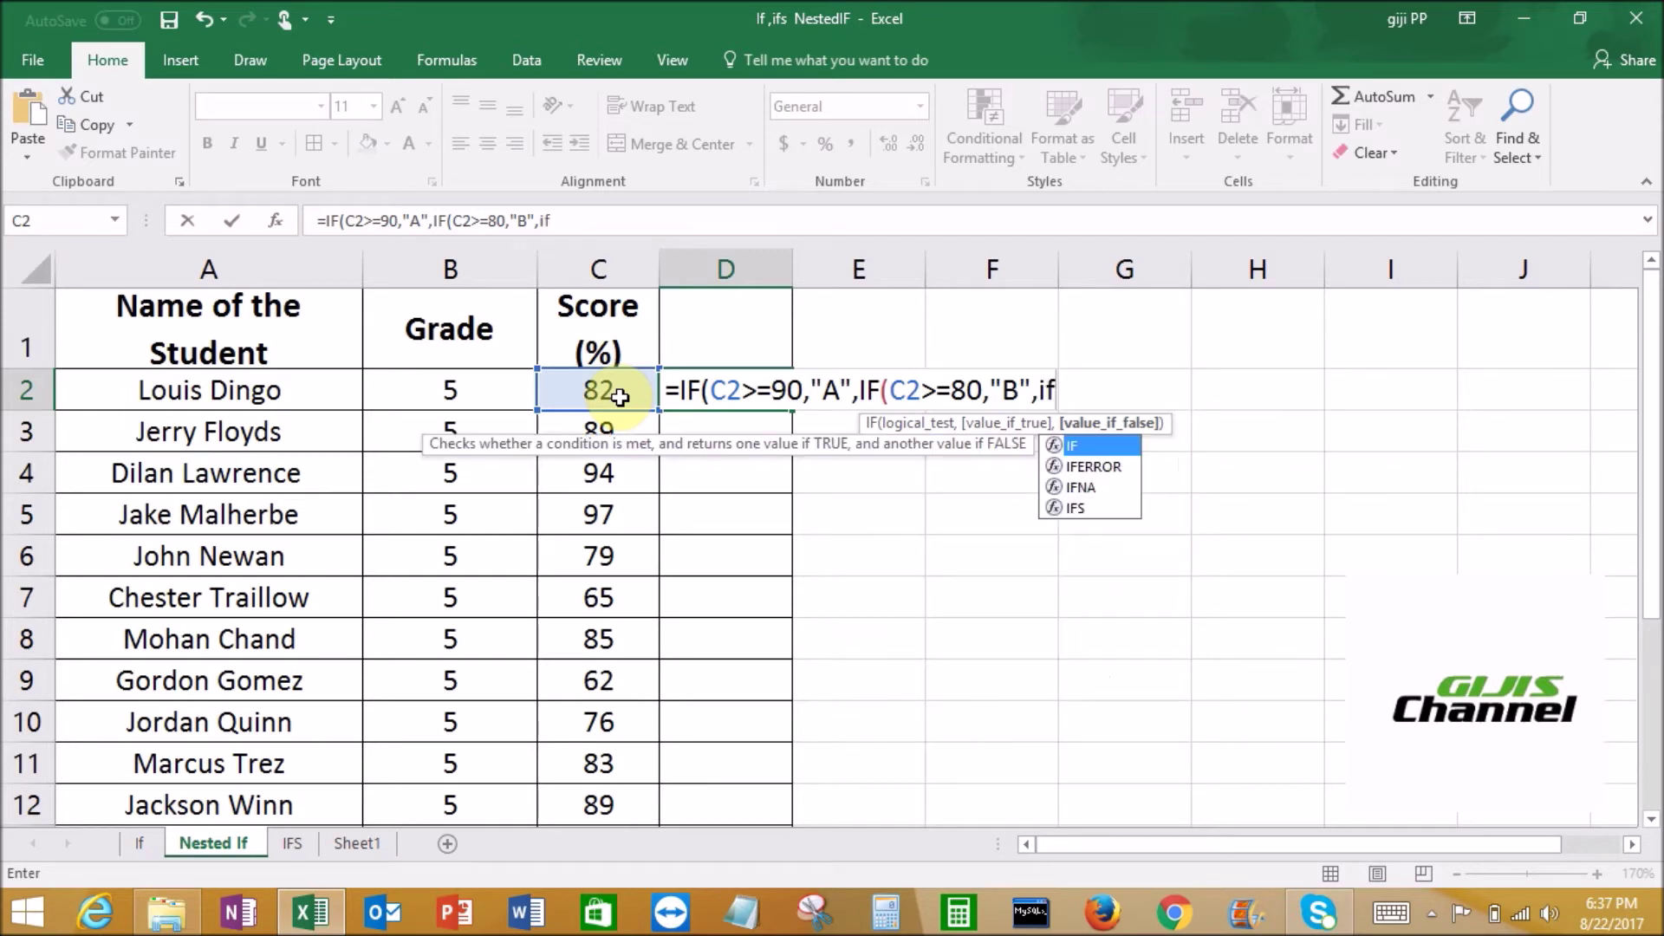
double_click(1082, 448)
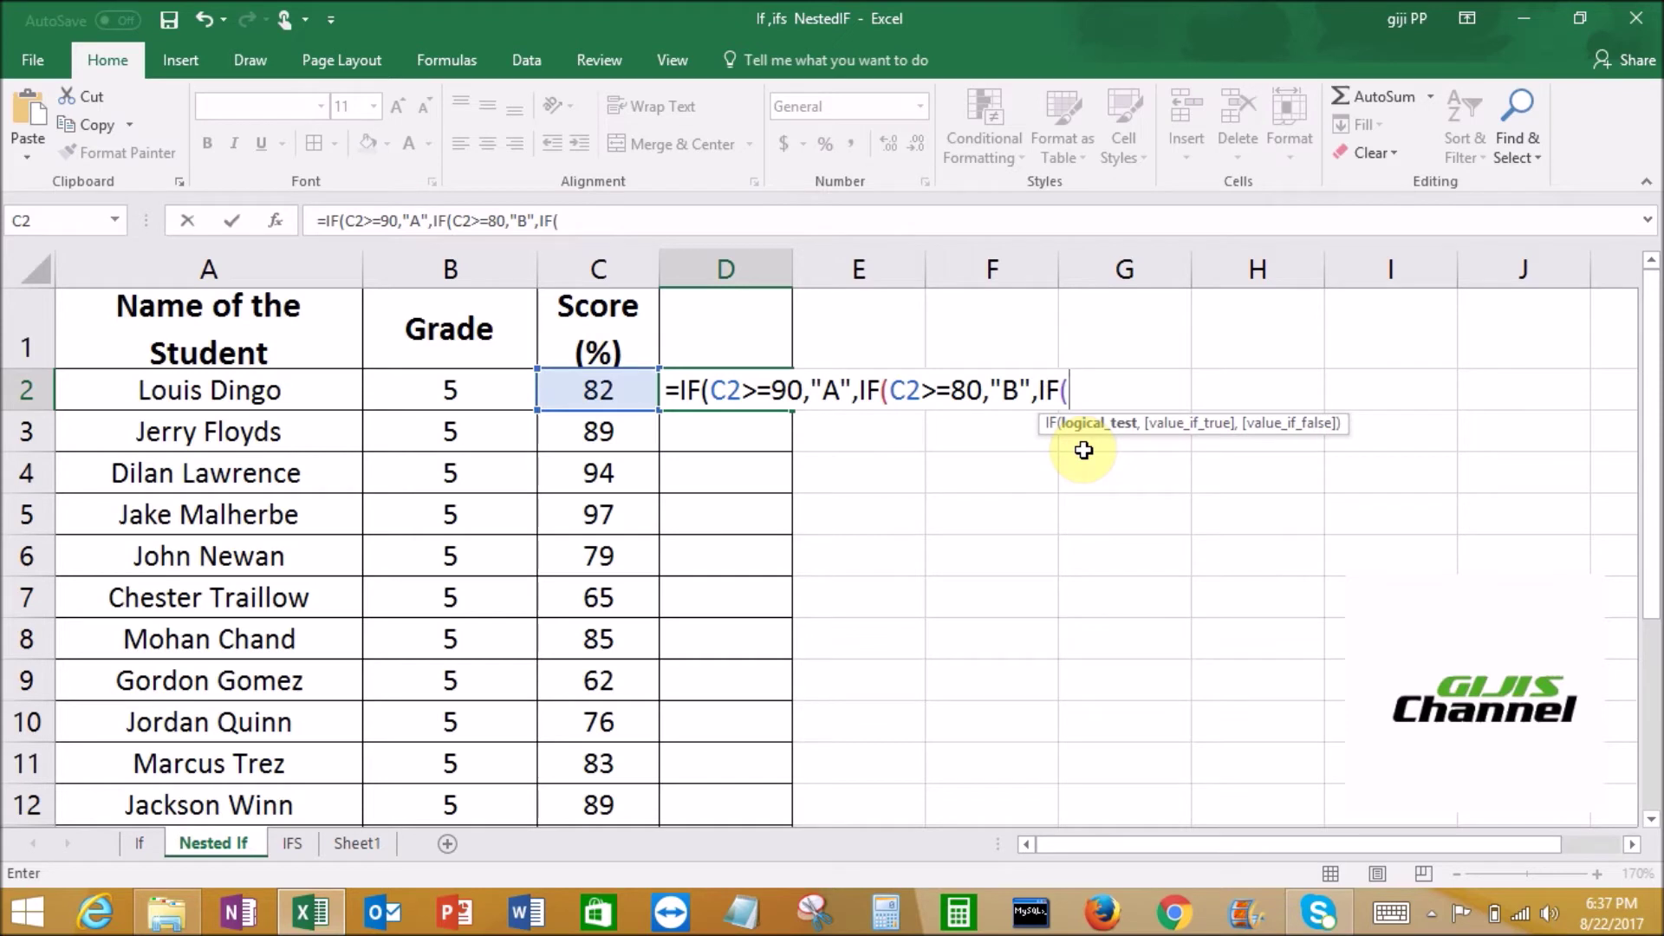
left_click(595, 389)
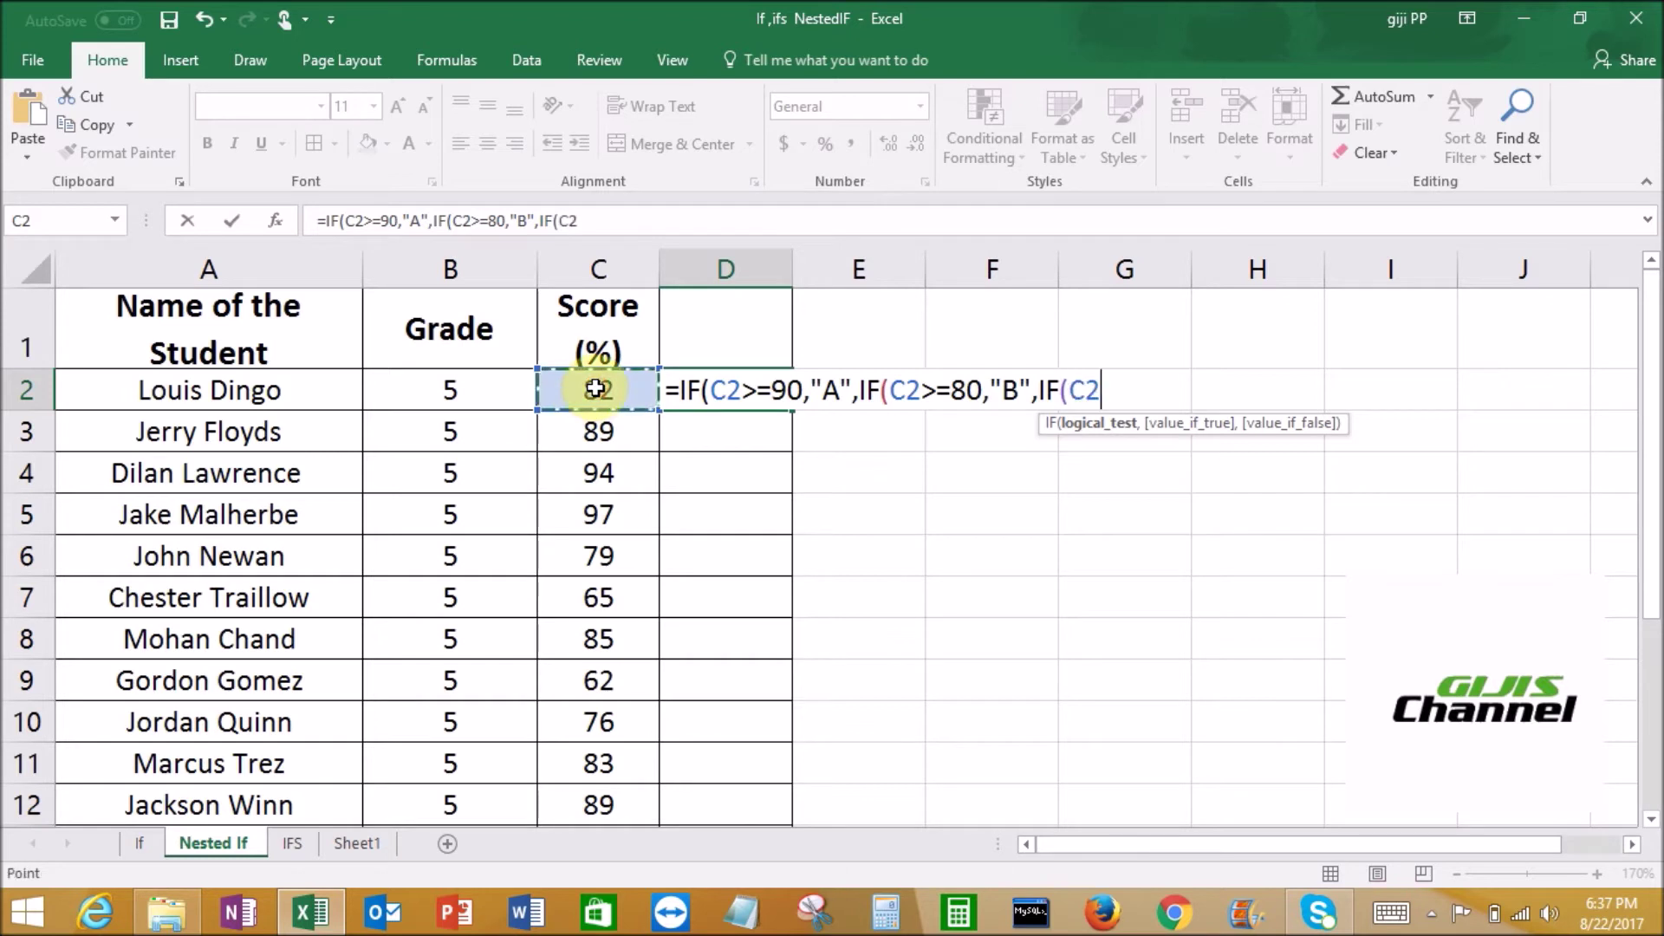
type(">=70,")
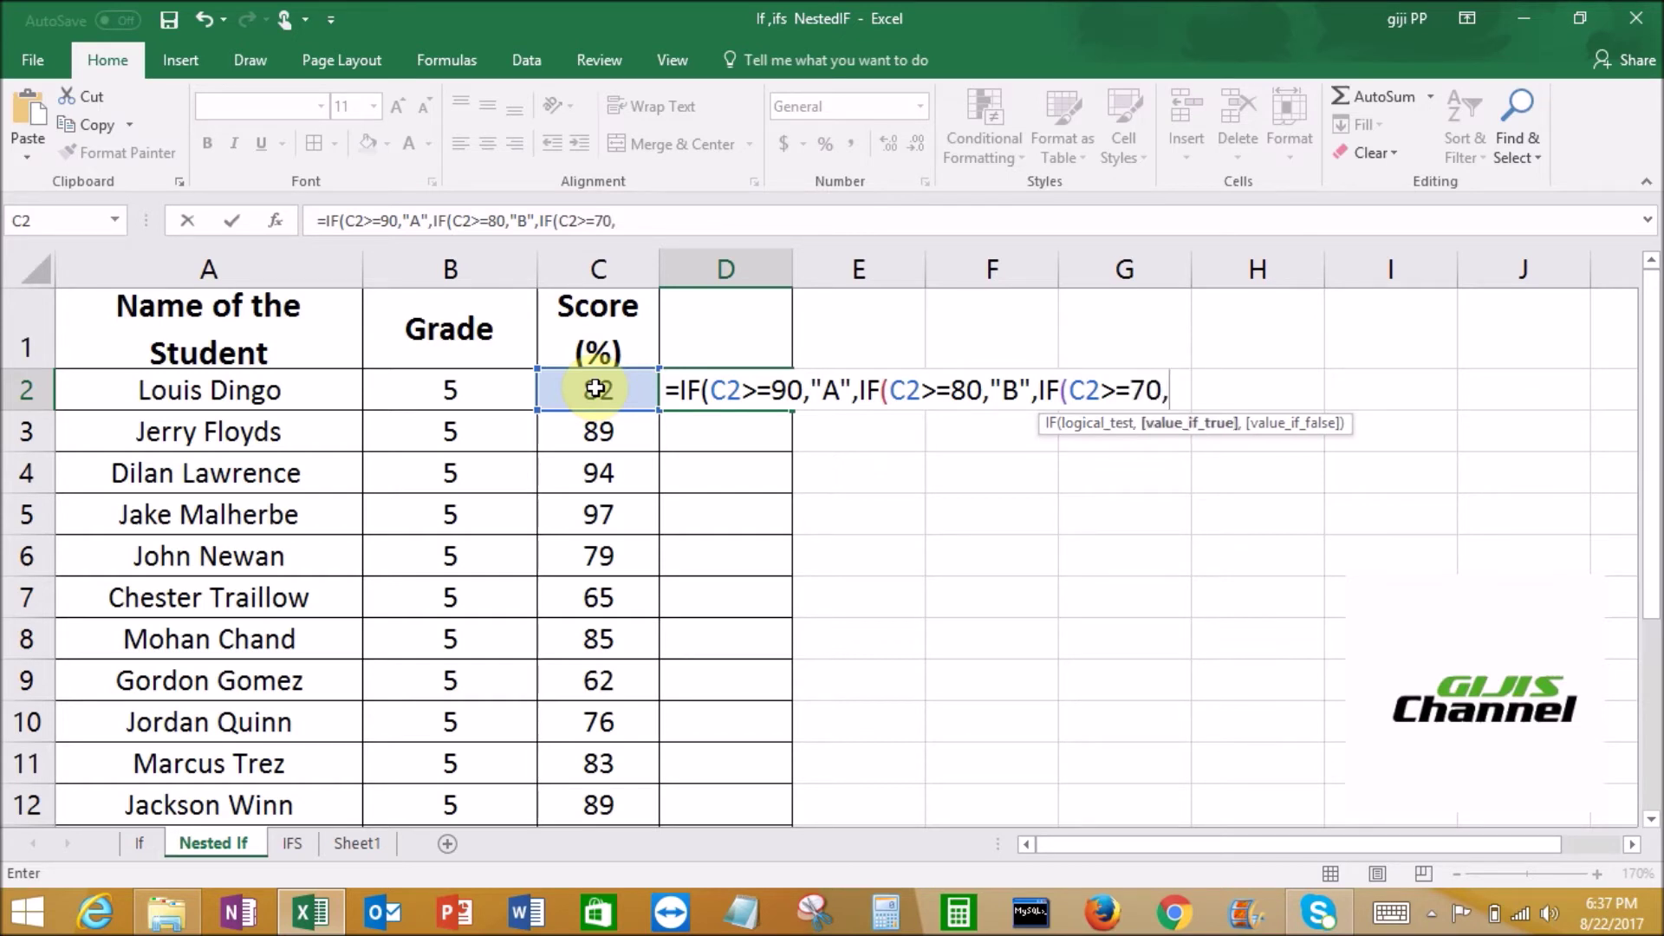
type("\"C\",")
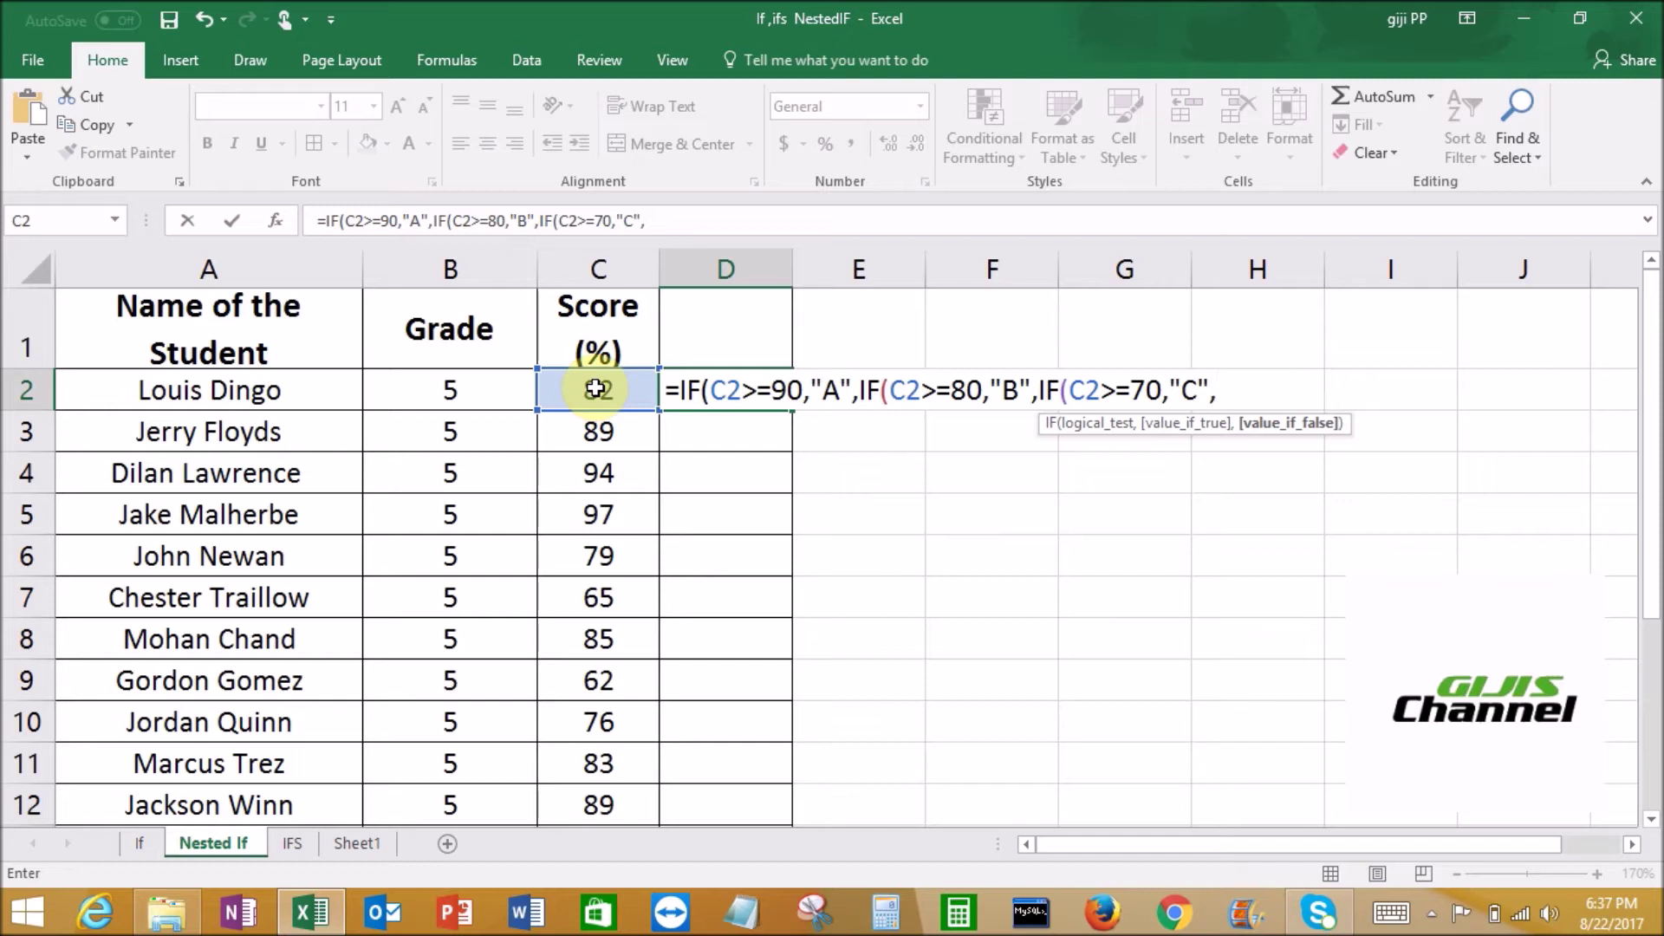
- Nest a fourth IF in D2's formula that returns "D" when C2>=60
type("if")
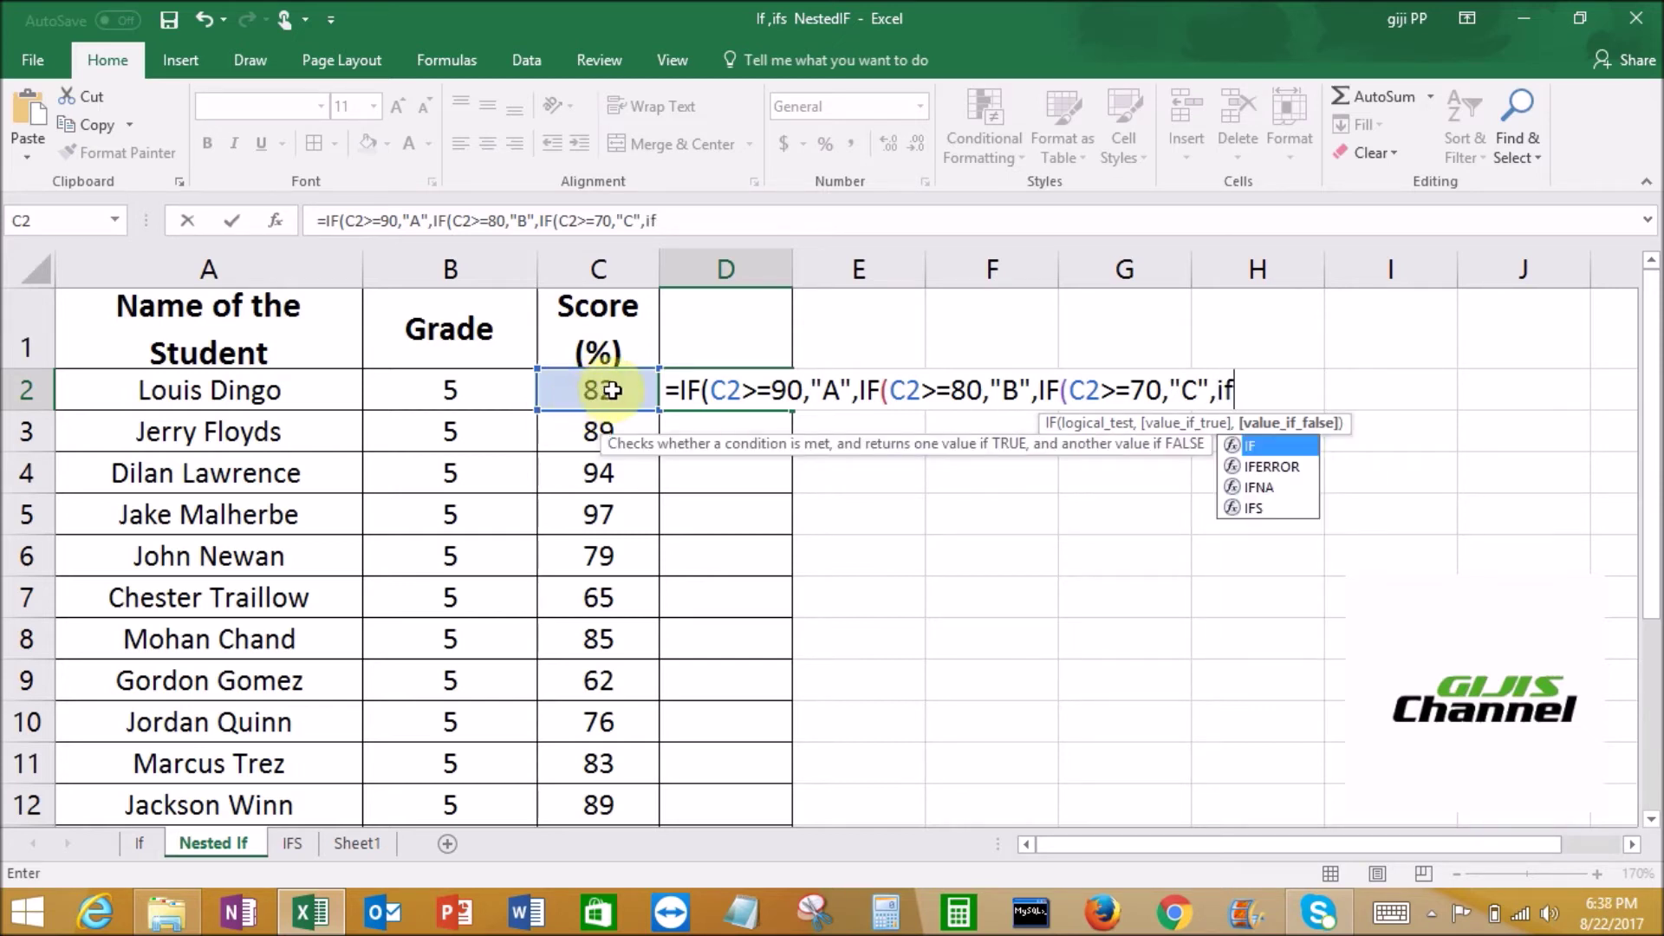
left_click(612, 390)
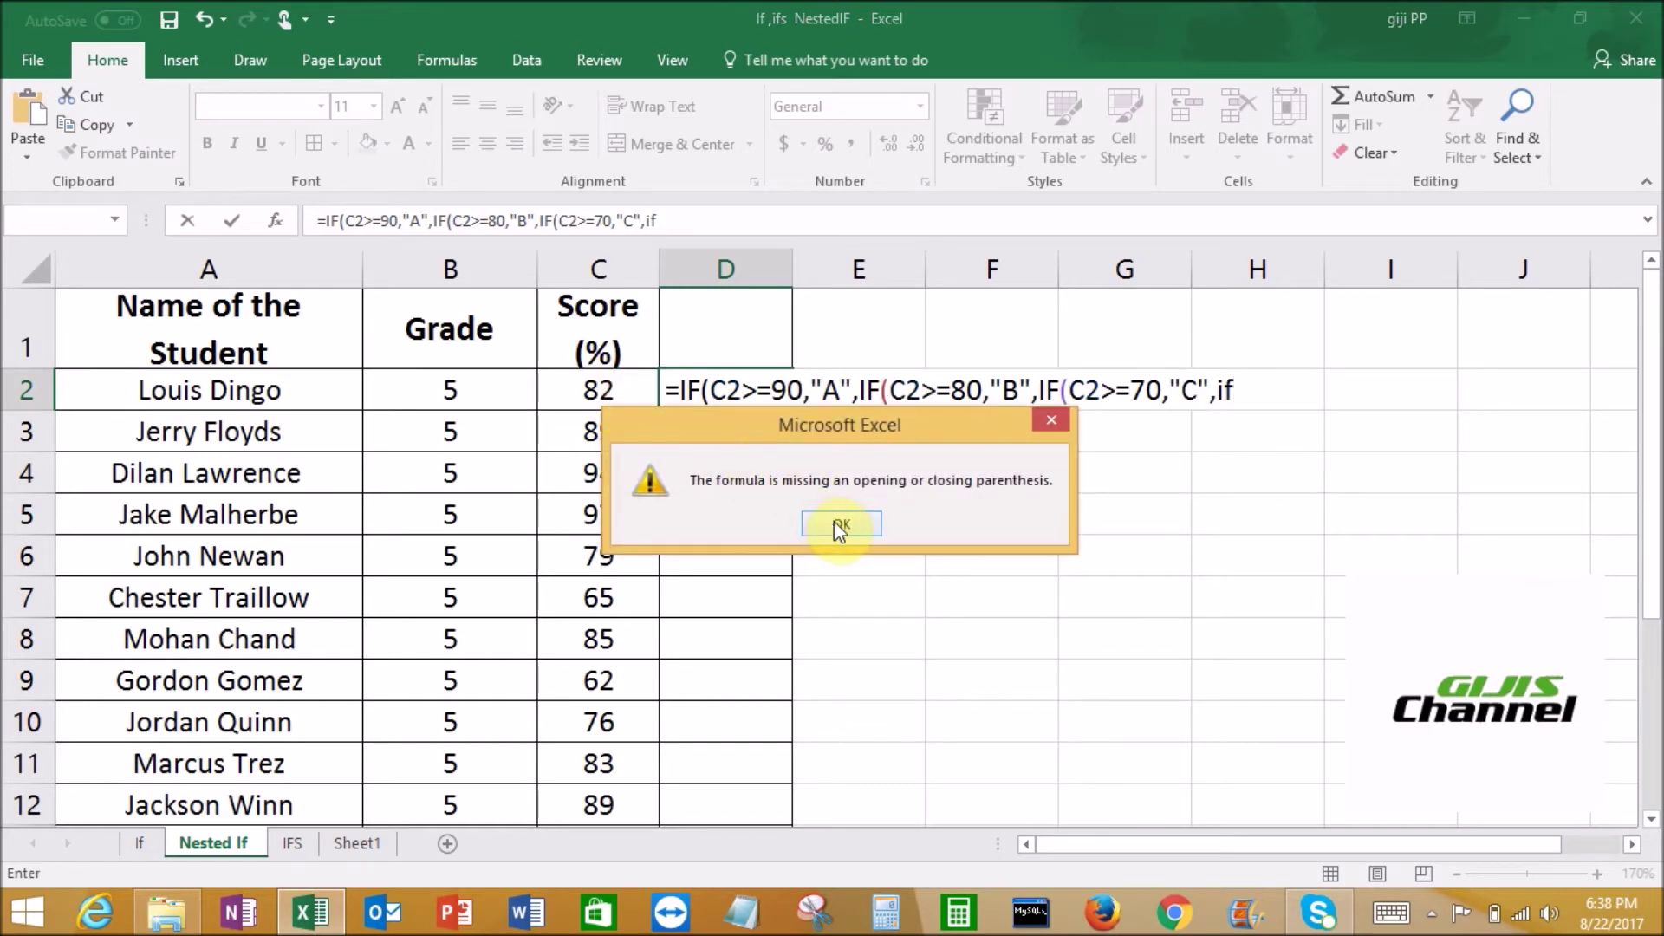
left_click(840, 523)
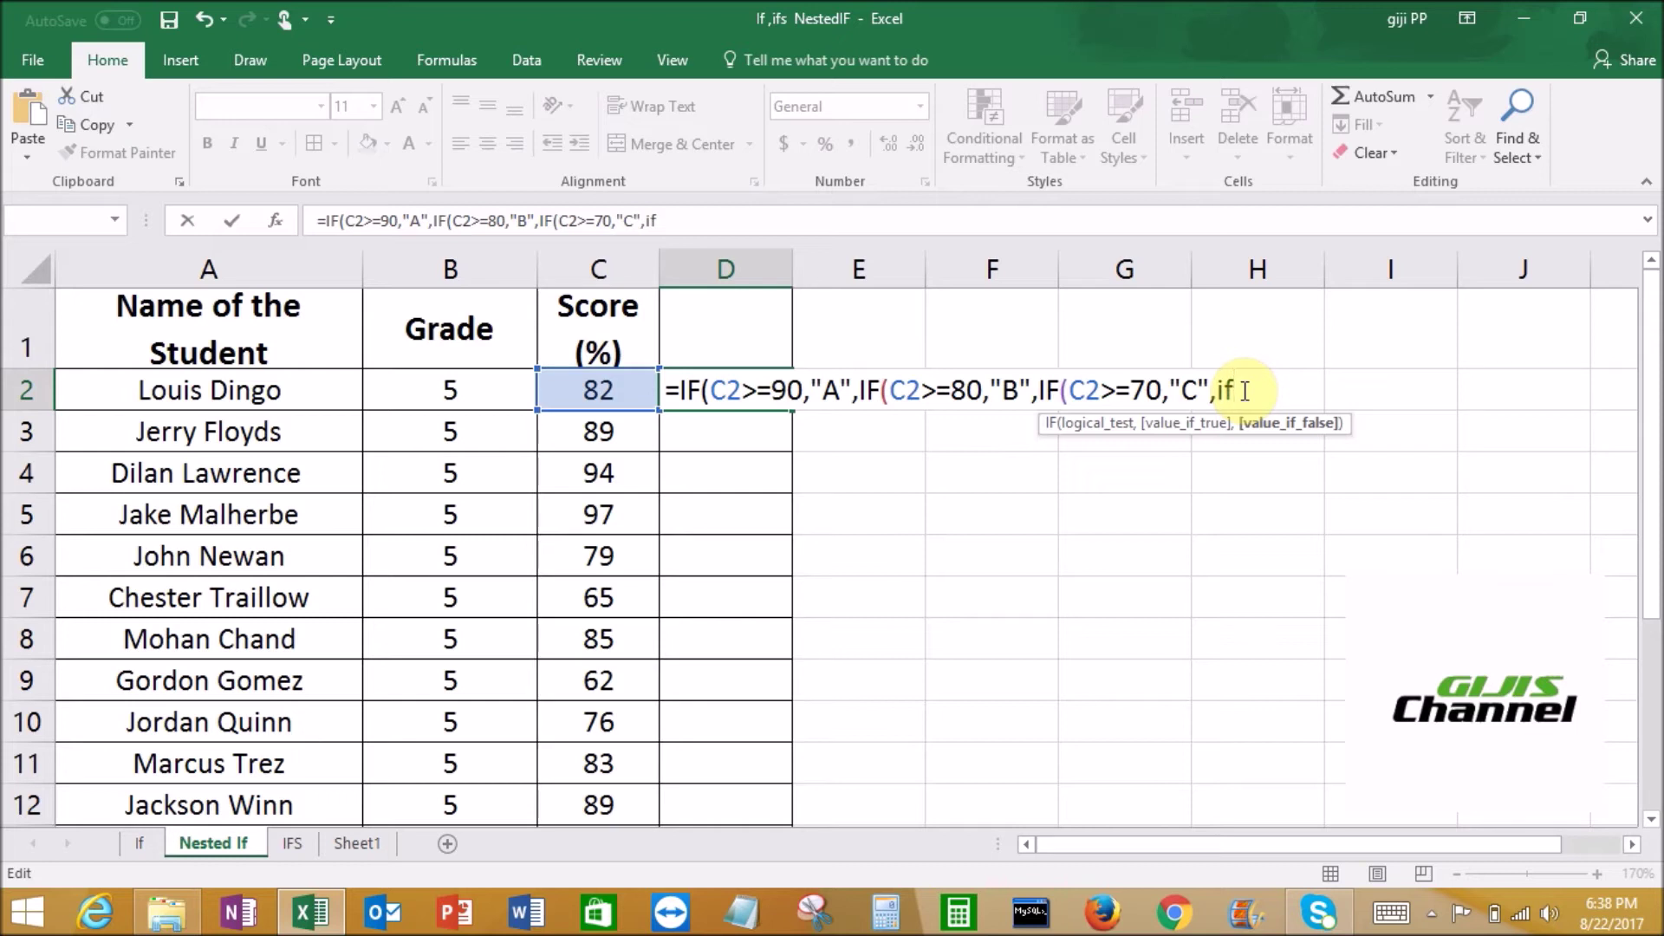
type("(")
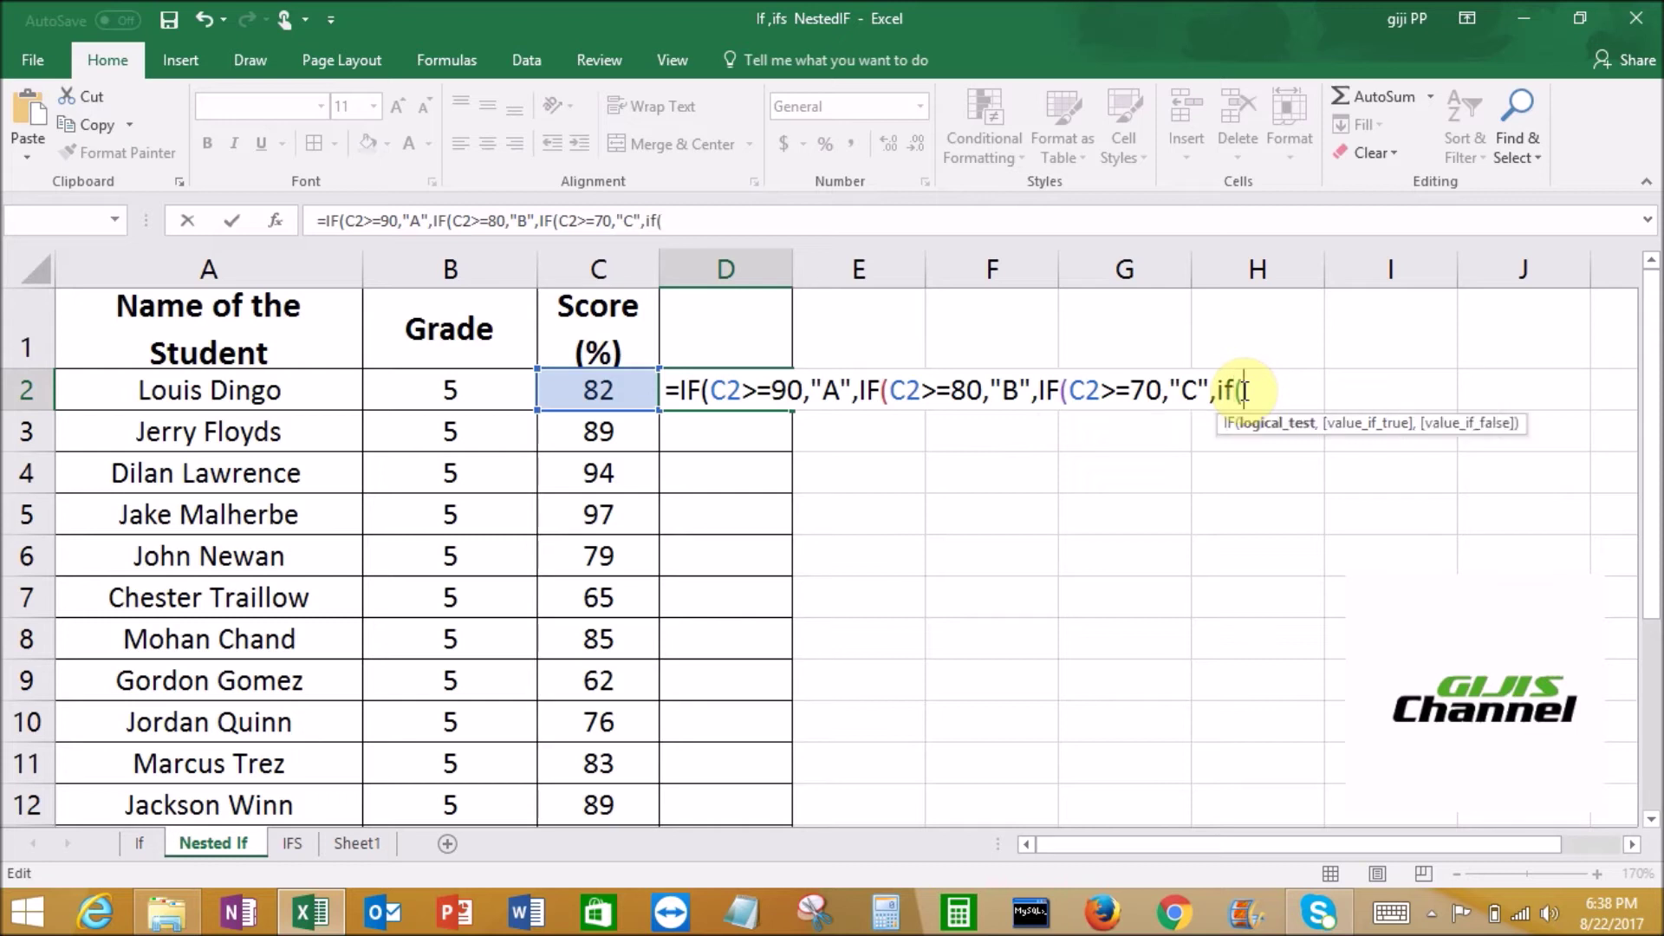
left_click(626, 395)
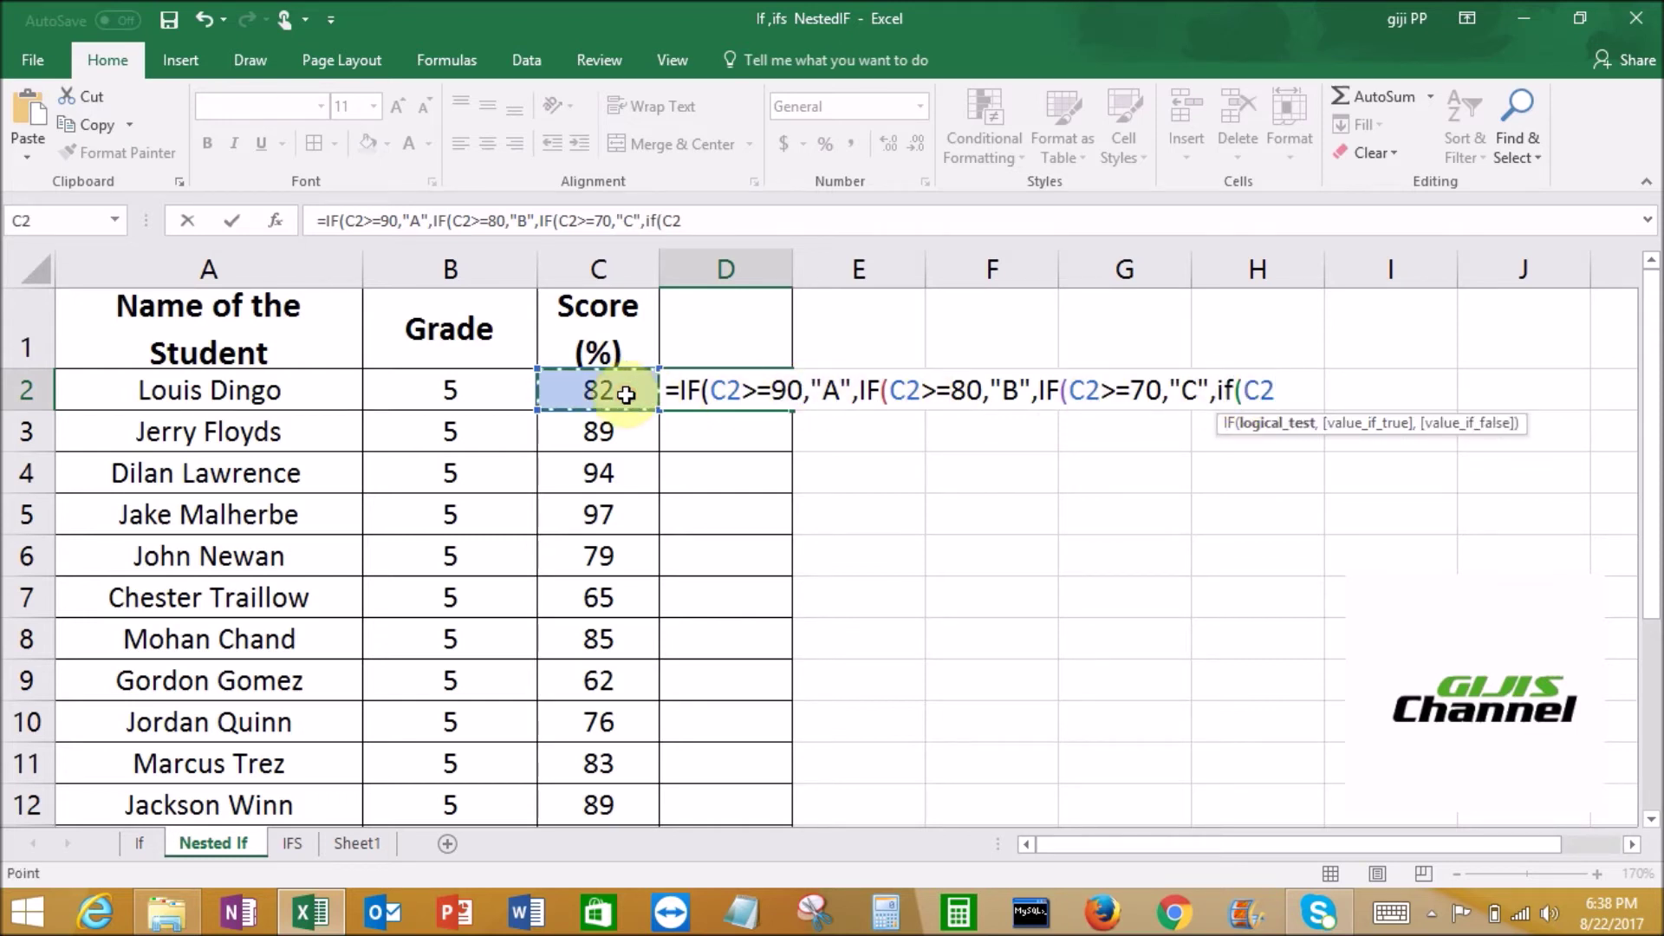
type(">")
type("=60,\"")
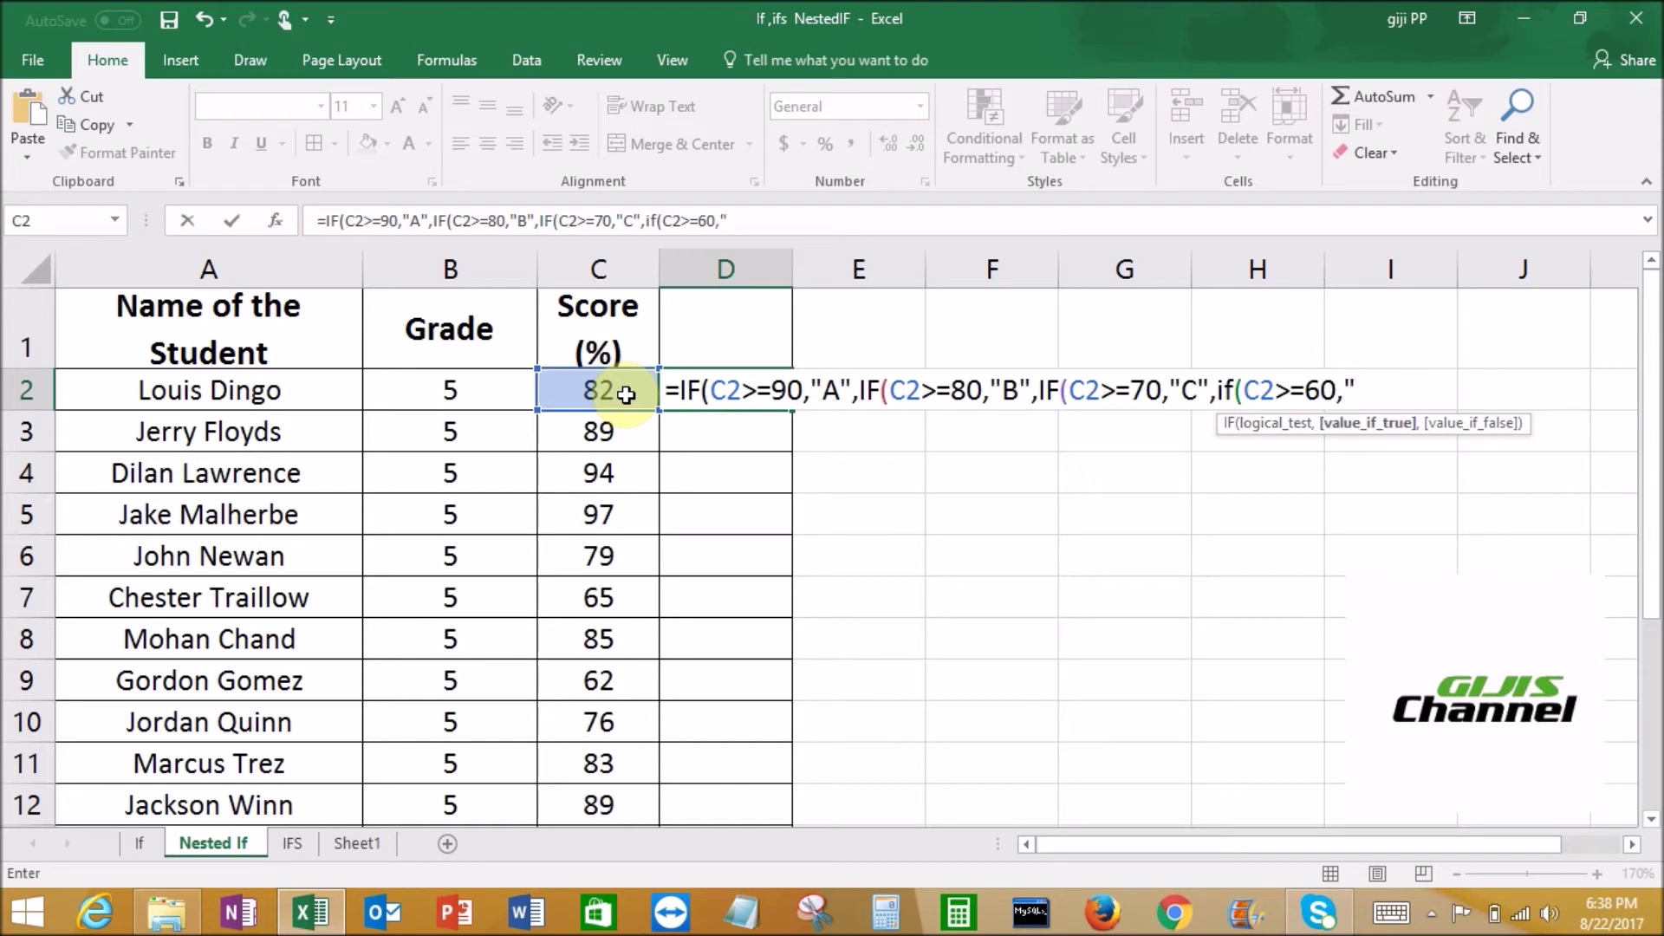
type("D\",")
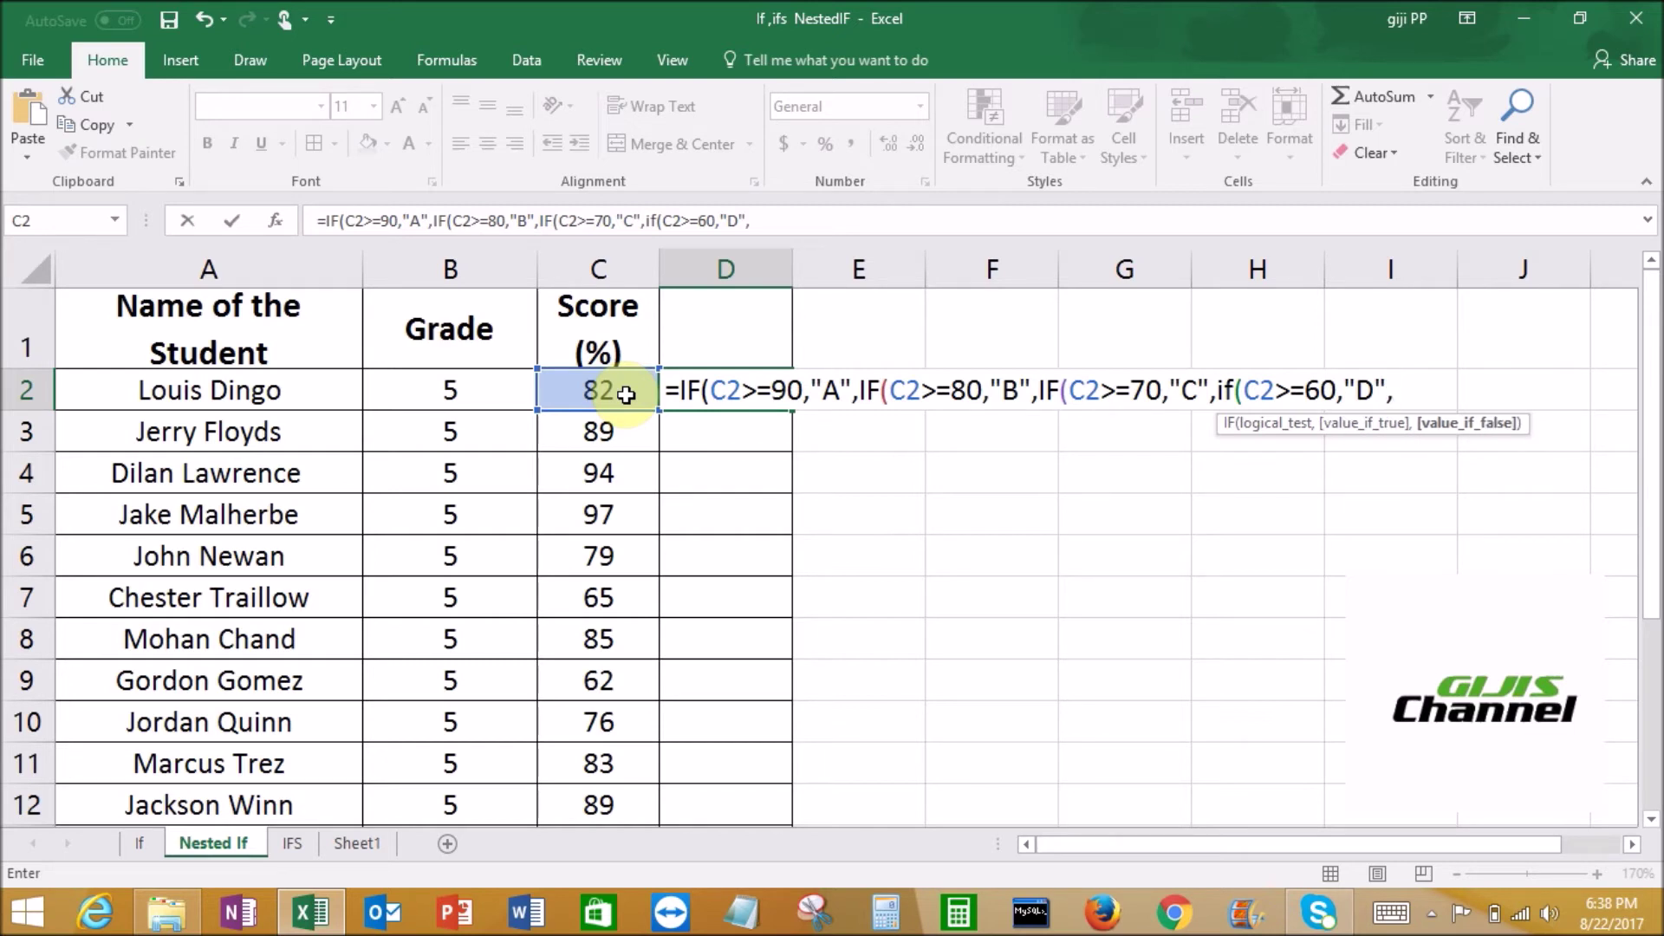
- Set "FAIL" as the innermost IF's value-if-false in D2, close all four parentheses and enter the formula
type("\"FAIL\"")
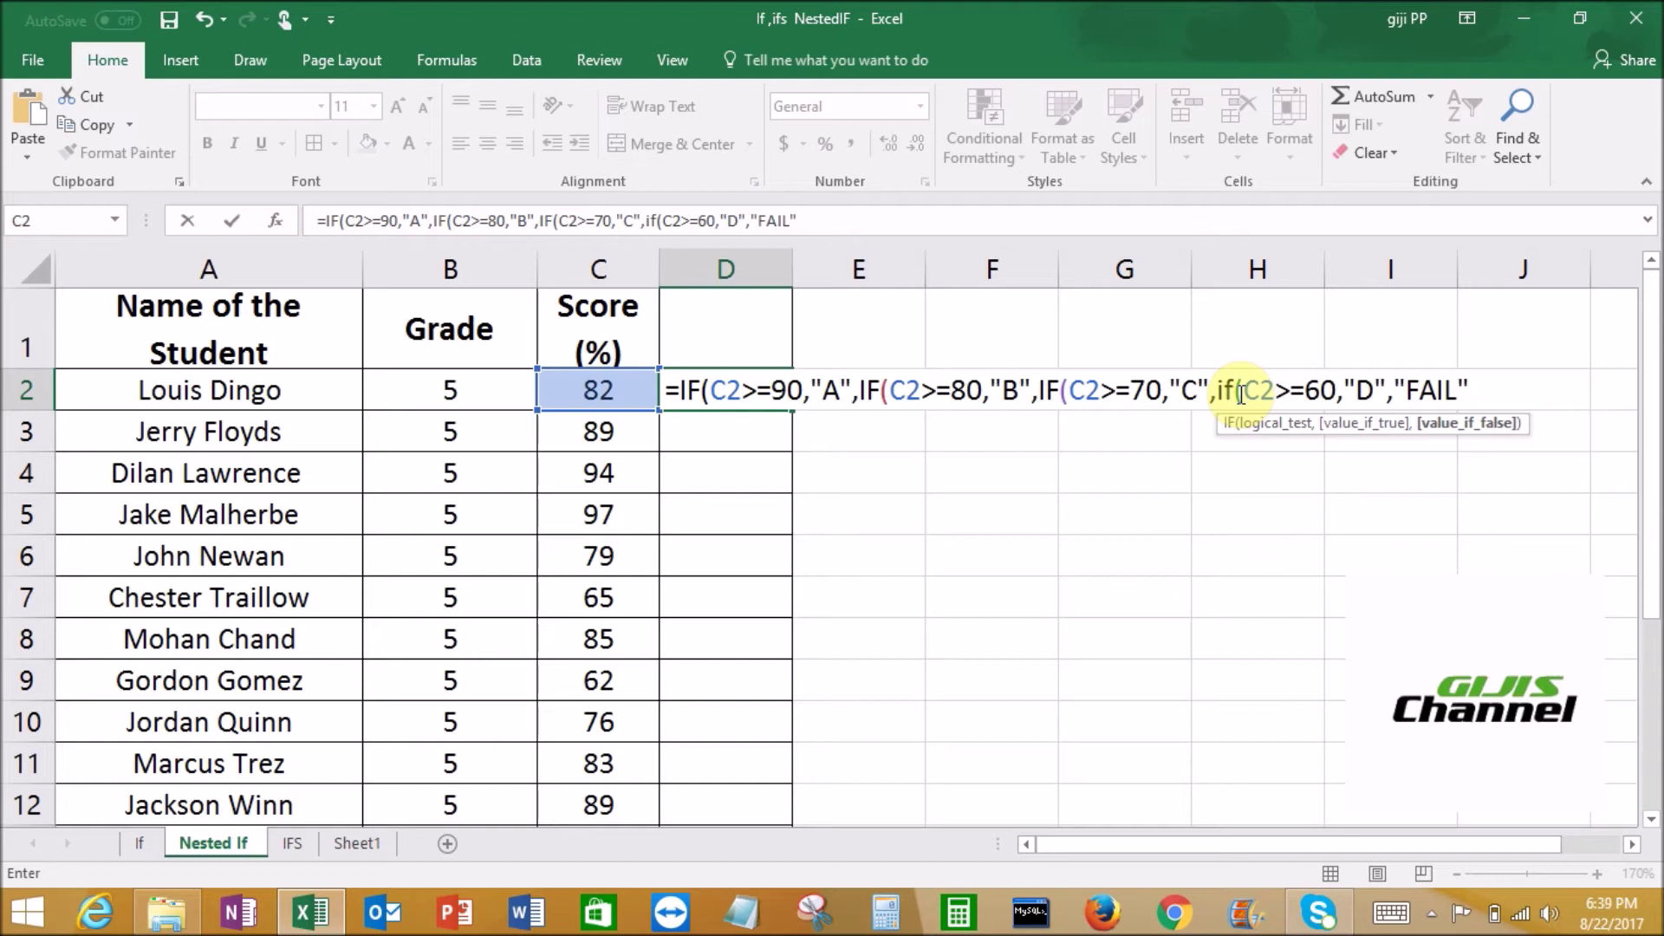
type("))")
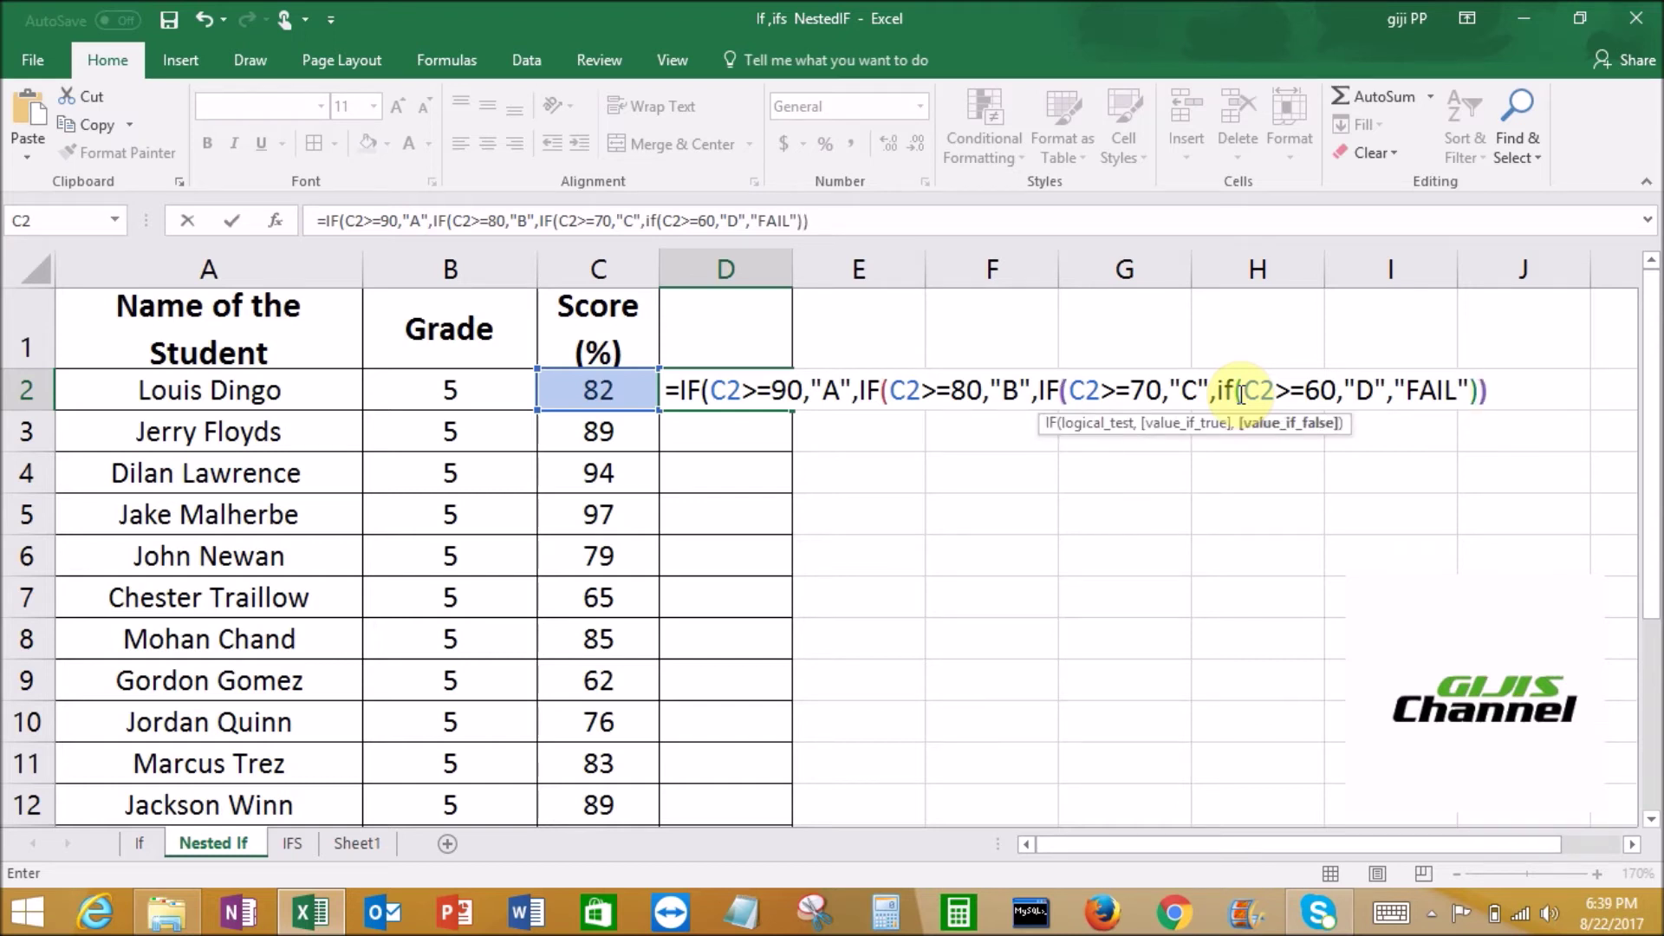
type("))")
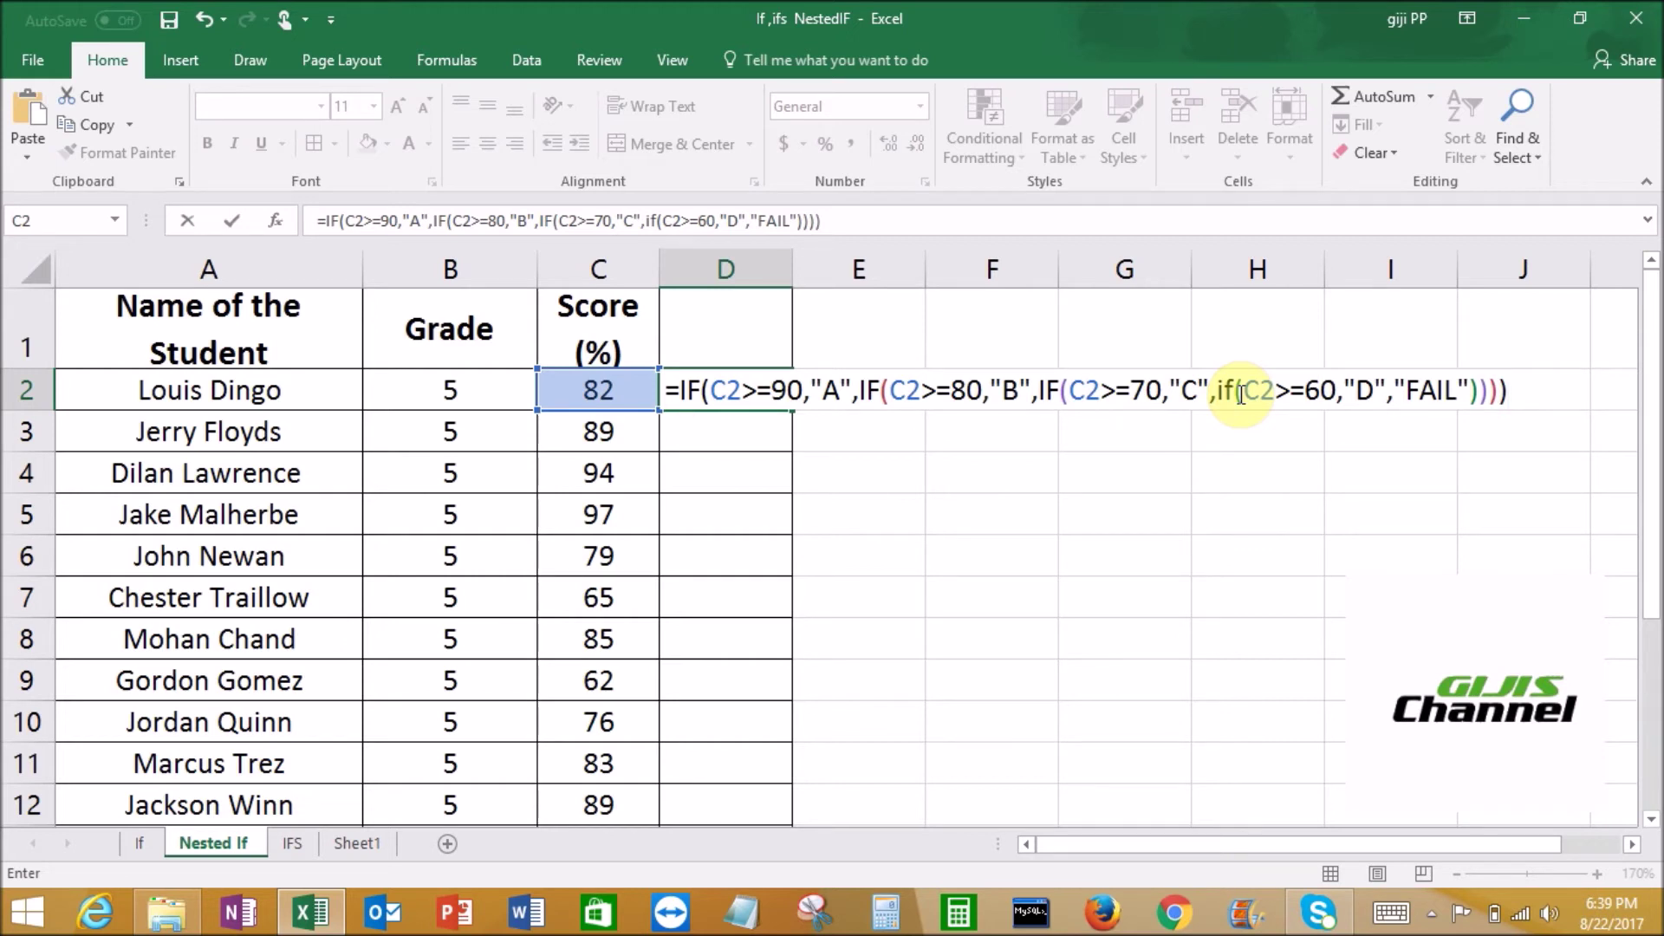
key("Return")
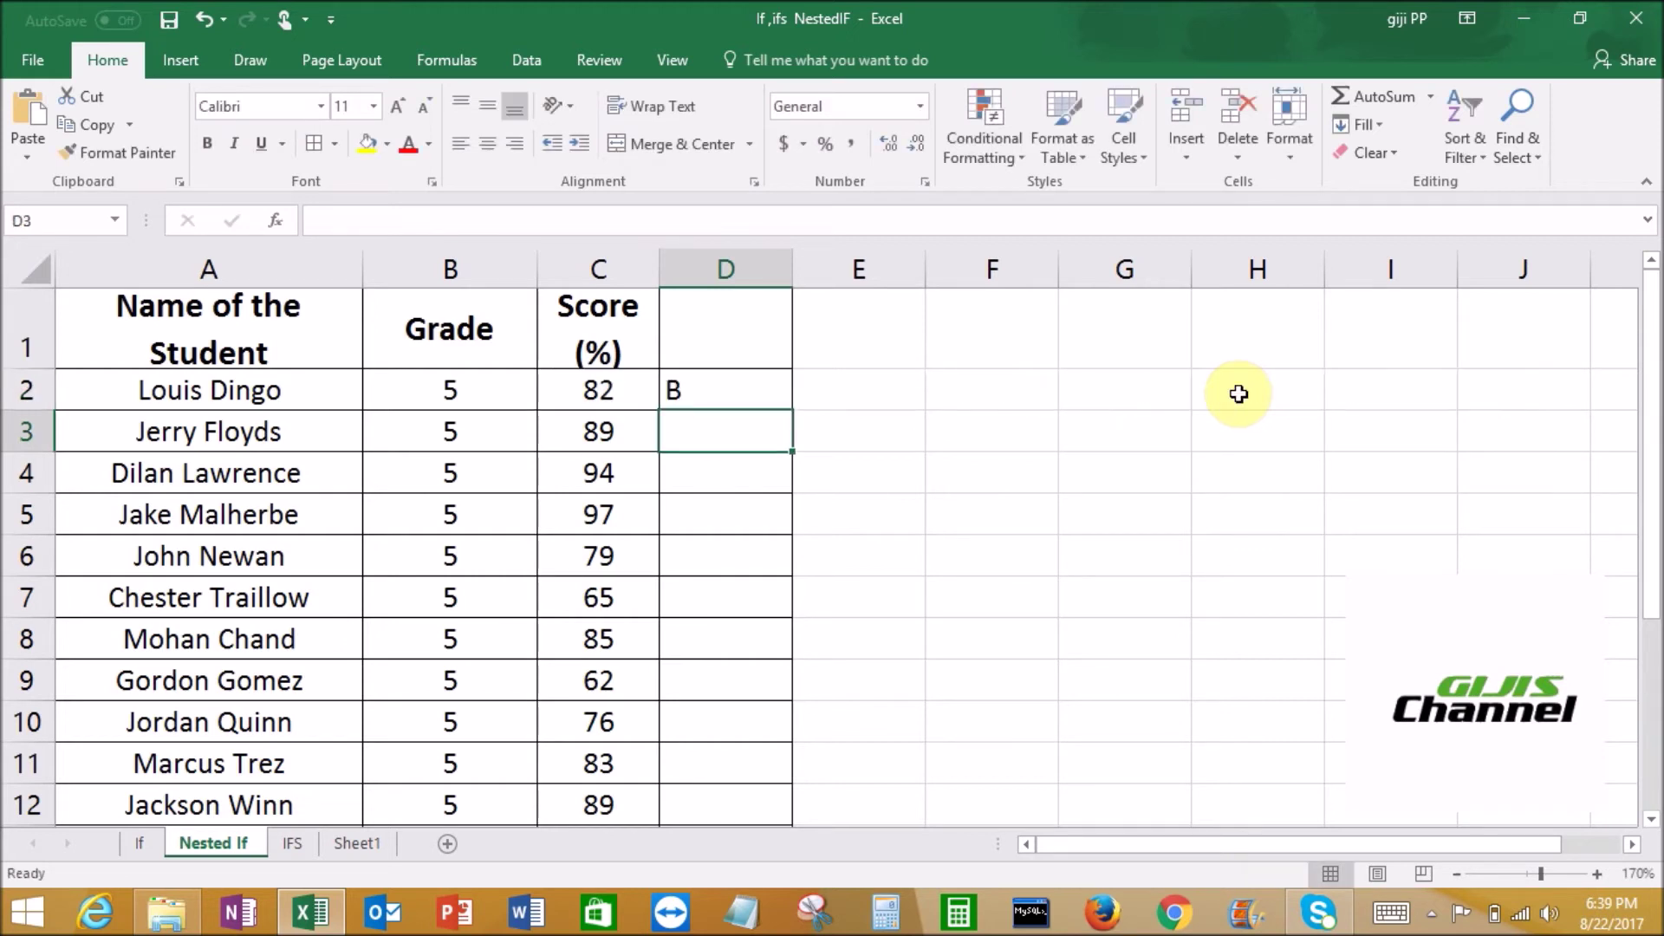
- Fill the nested IF formula from D2 down to D13
left_click(751, 393)
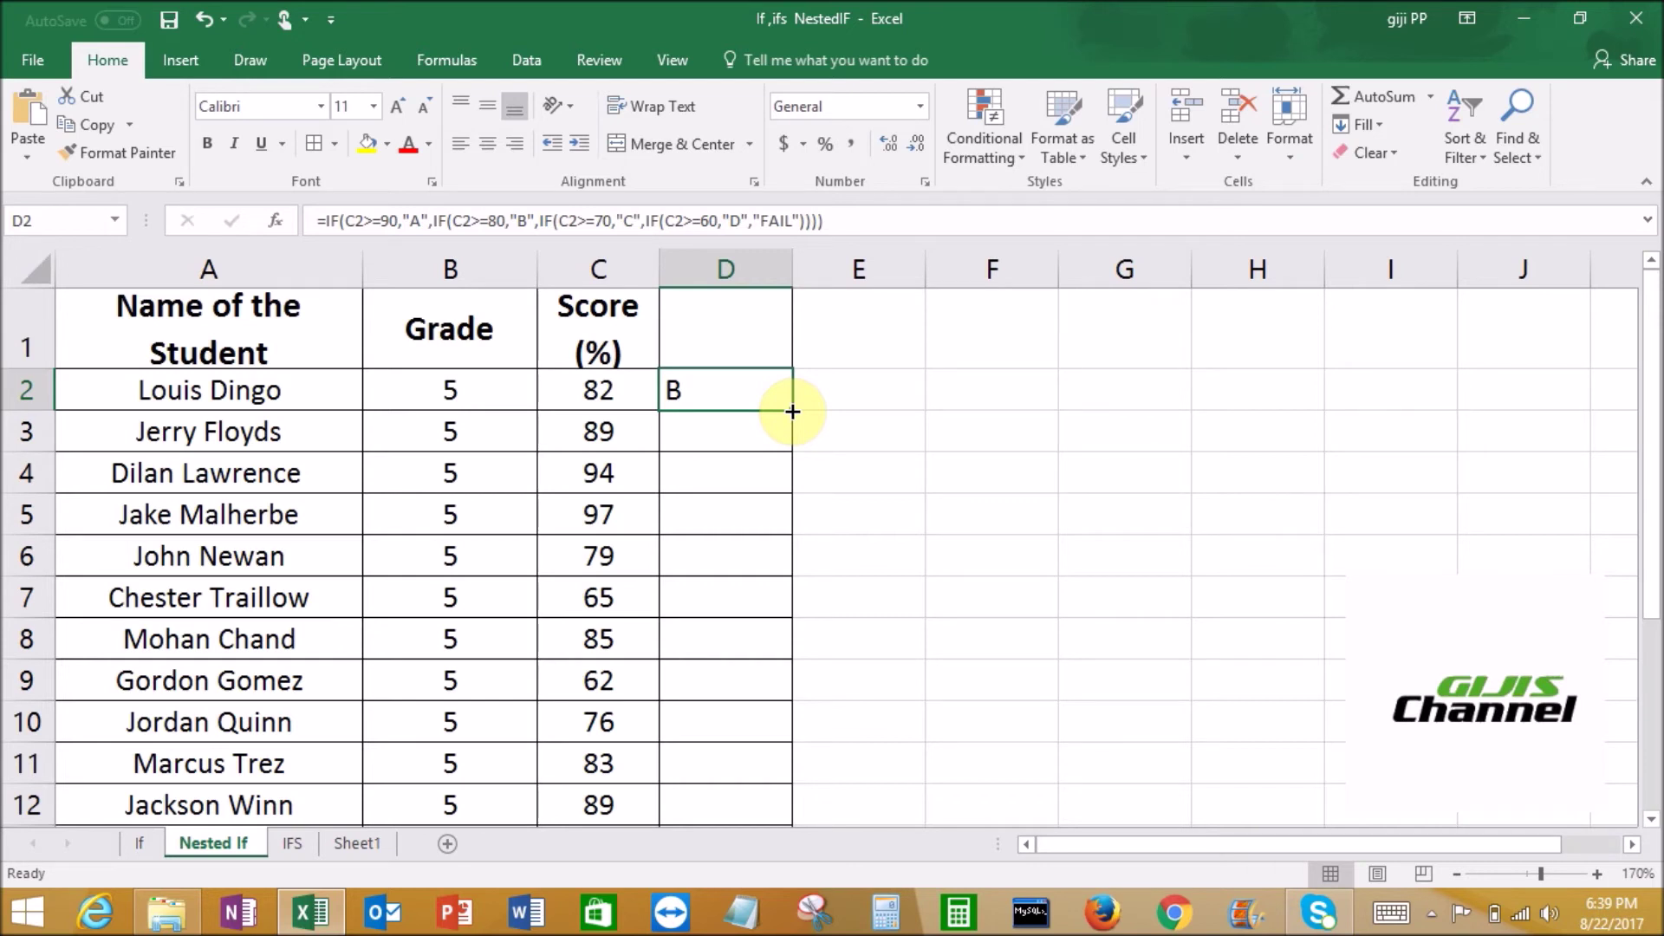
left_click_drag(792, 411, 777, 751)
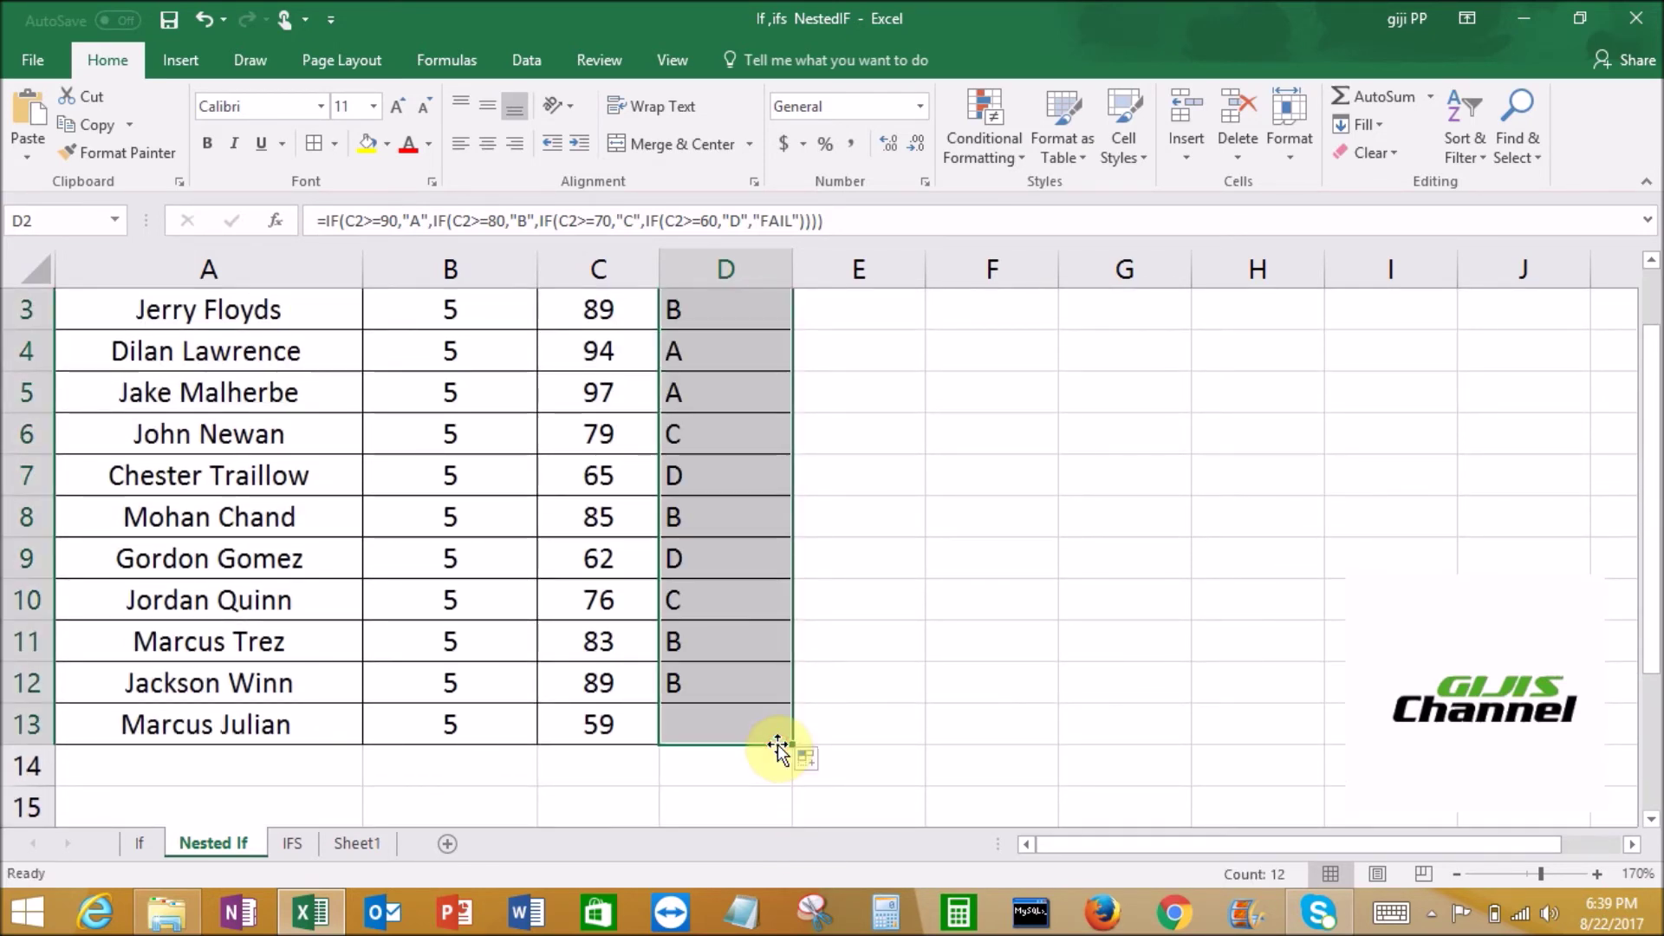
- Compare the scores in column C with the letter grades and copied formulas in D13 up to D9
left_click(613, 727)
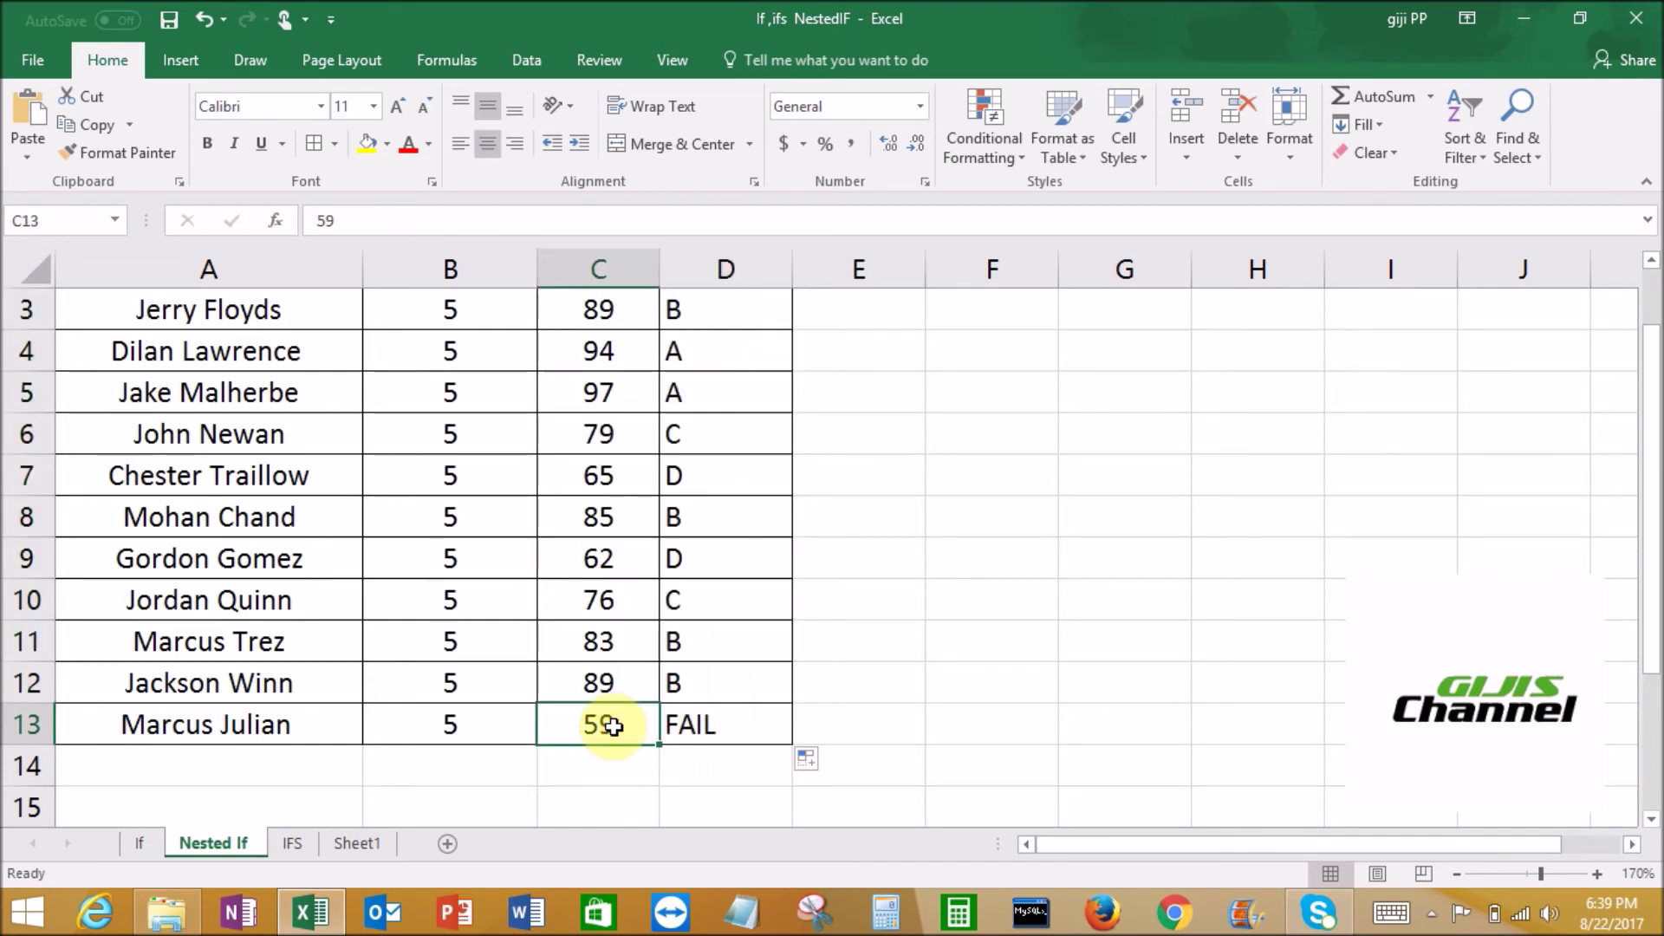
left_click(700, 726)
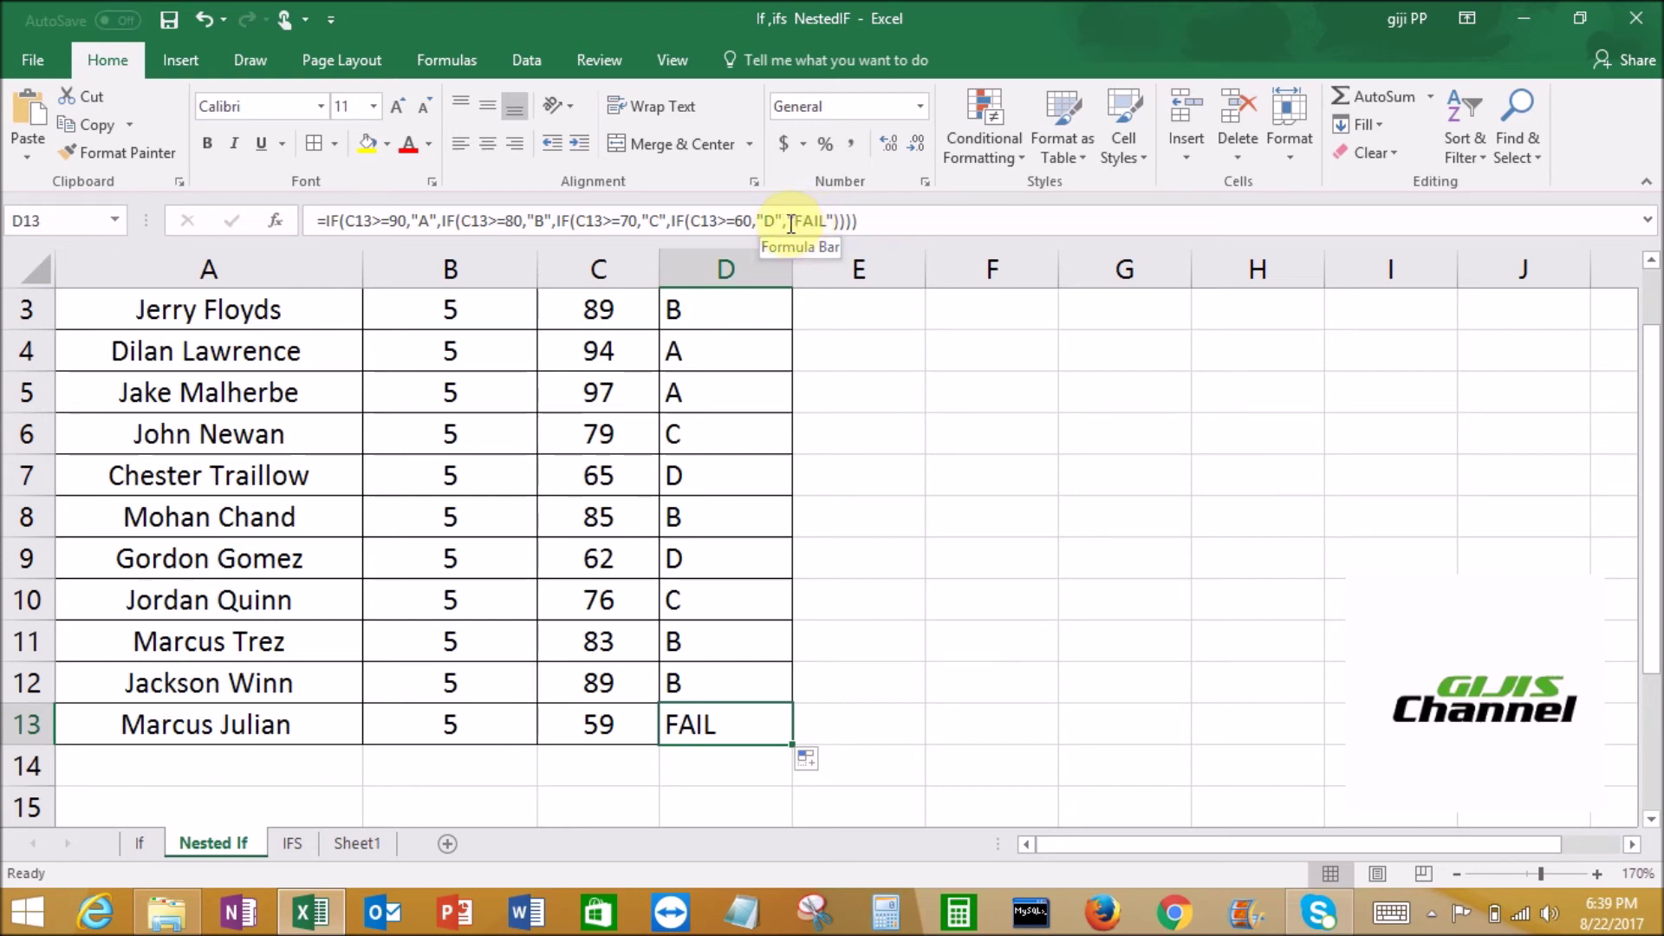
left_click(695, 689)
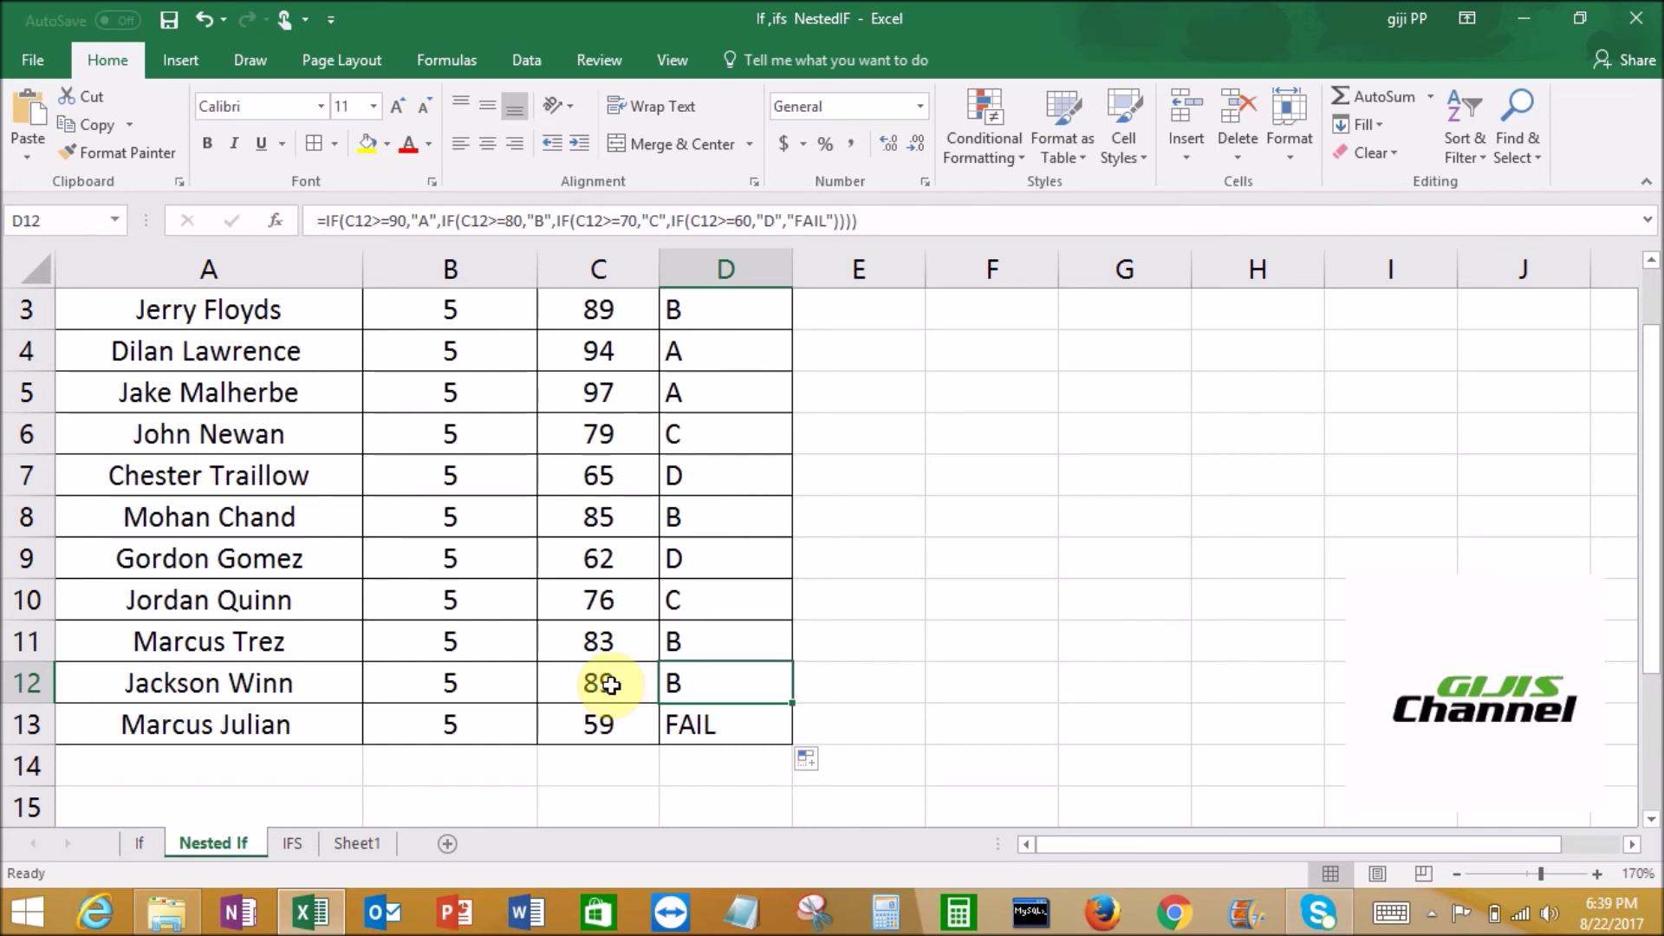
left_click(693, 642)
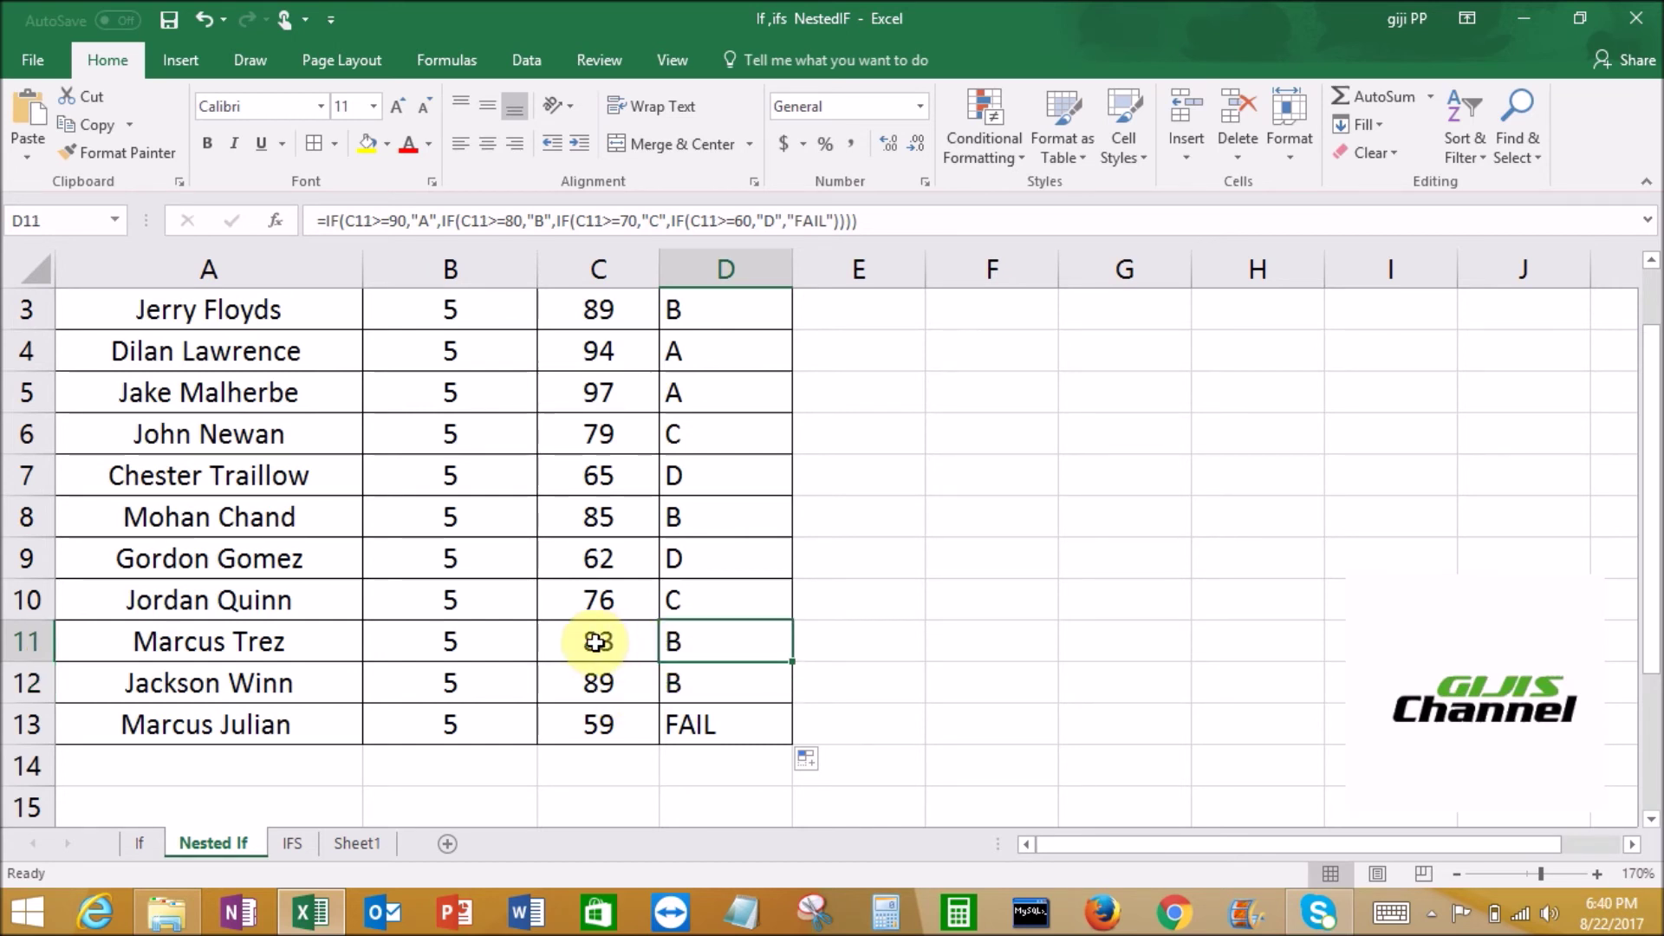
left_click(688, 599)
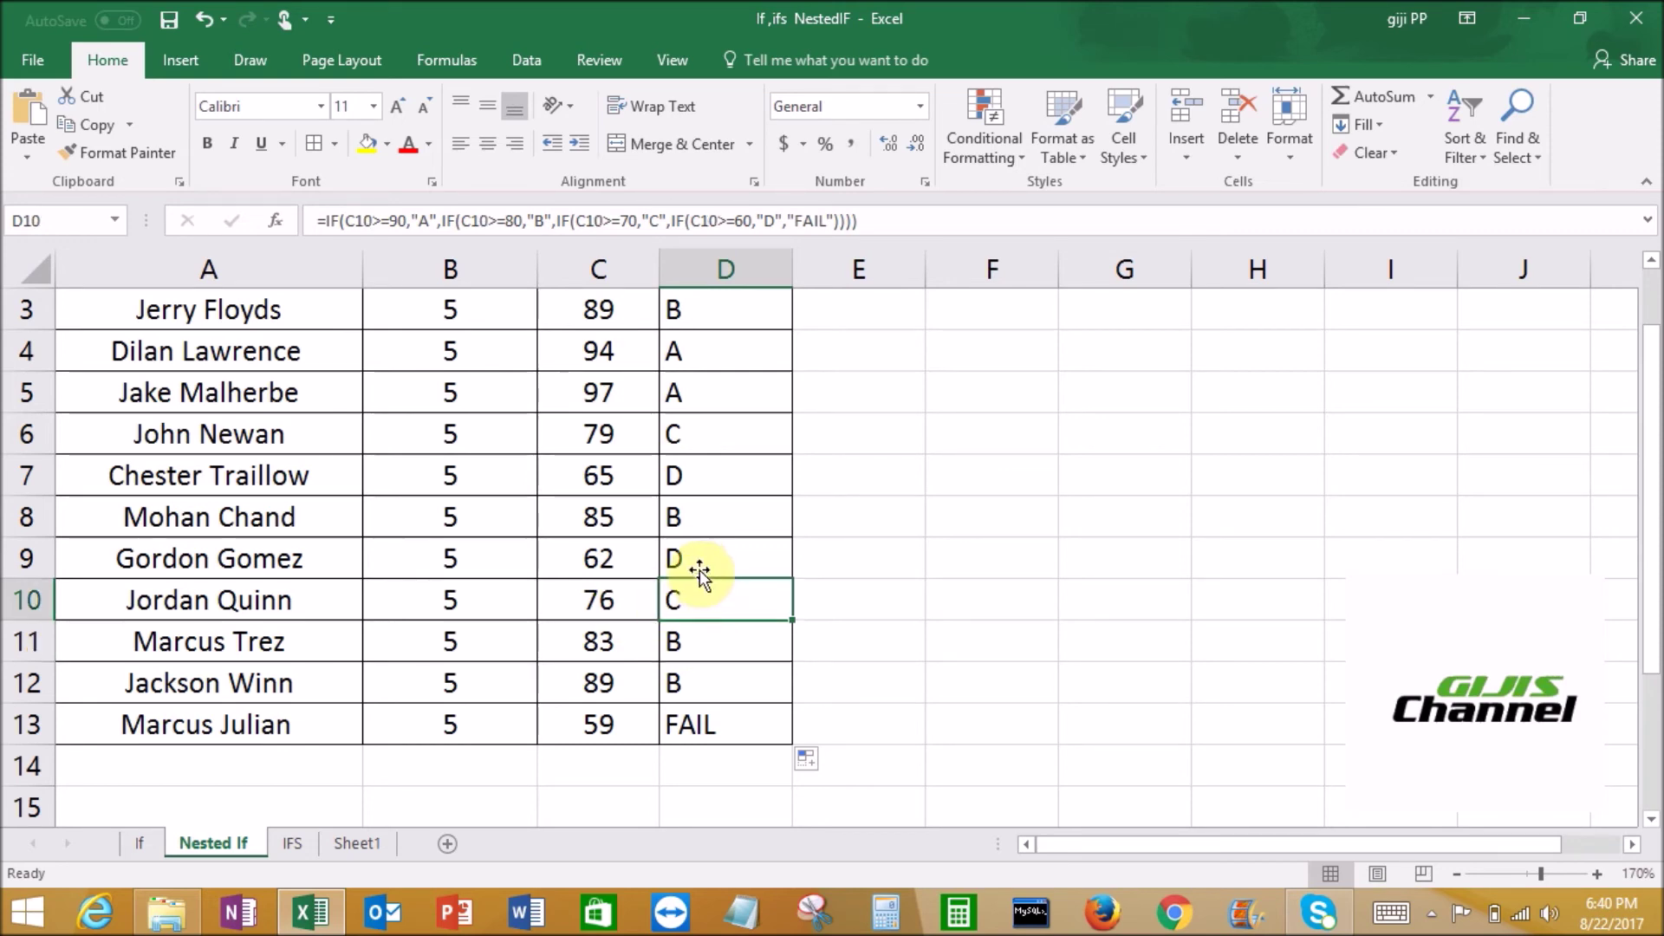
left_click(697, 568)
scroll(793, 586, "up", 2)
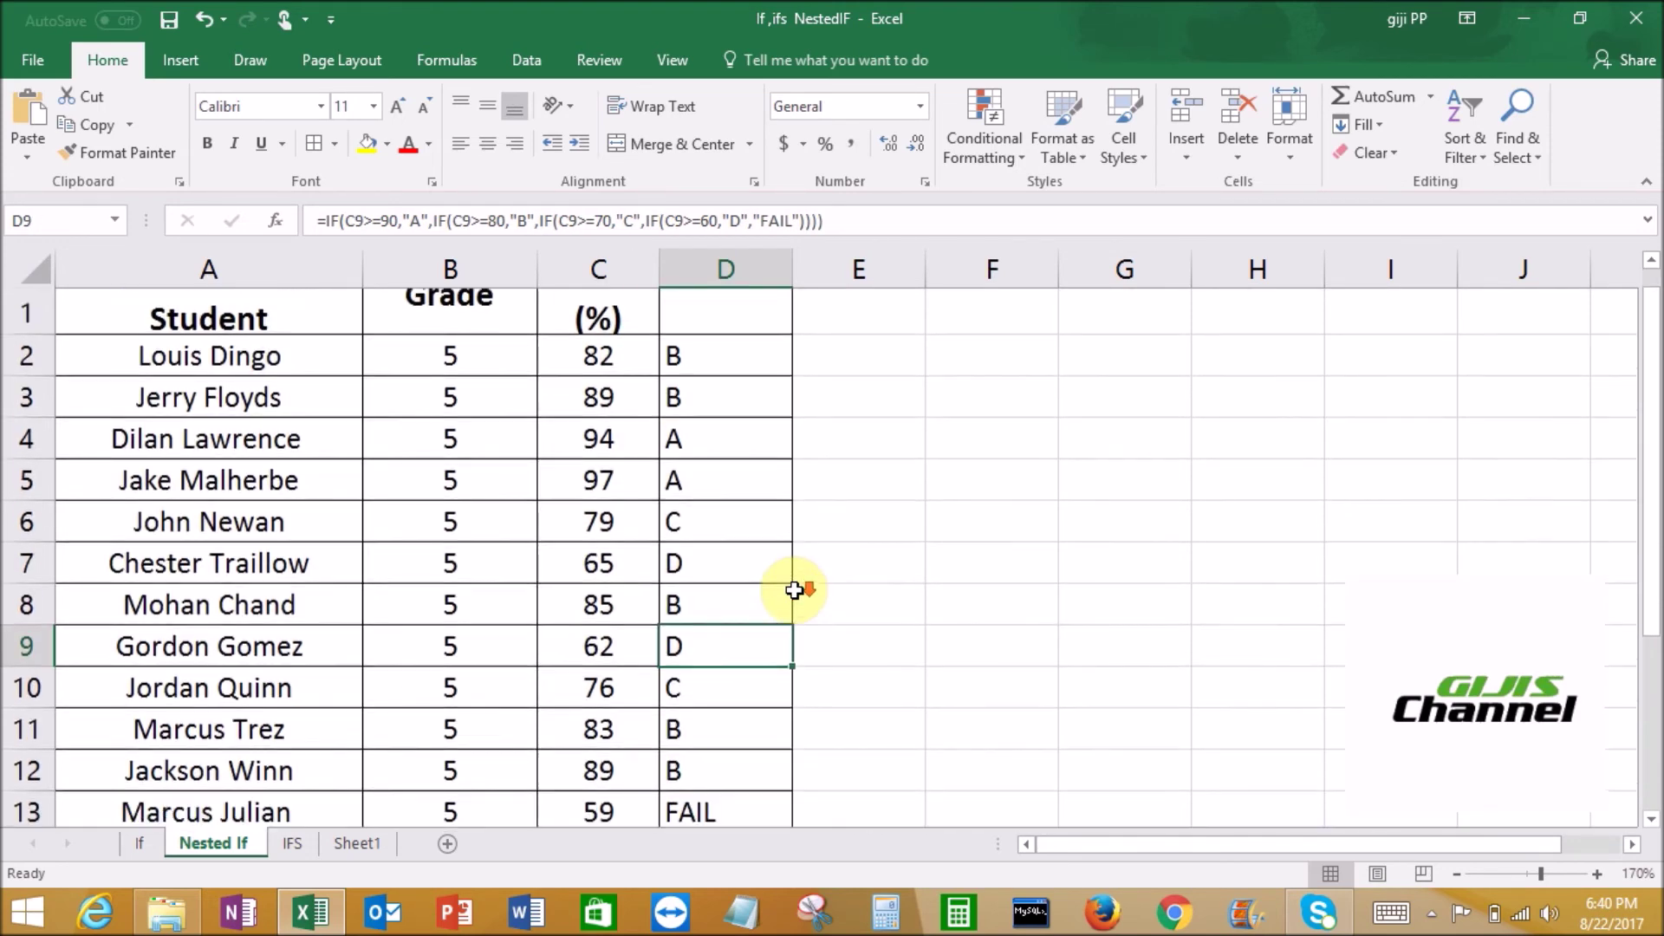
scroll(794, 591, "down", 3)
scroll(794, 590, "up", 3)
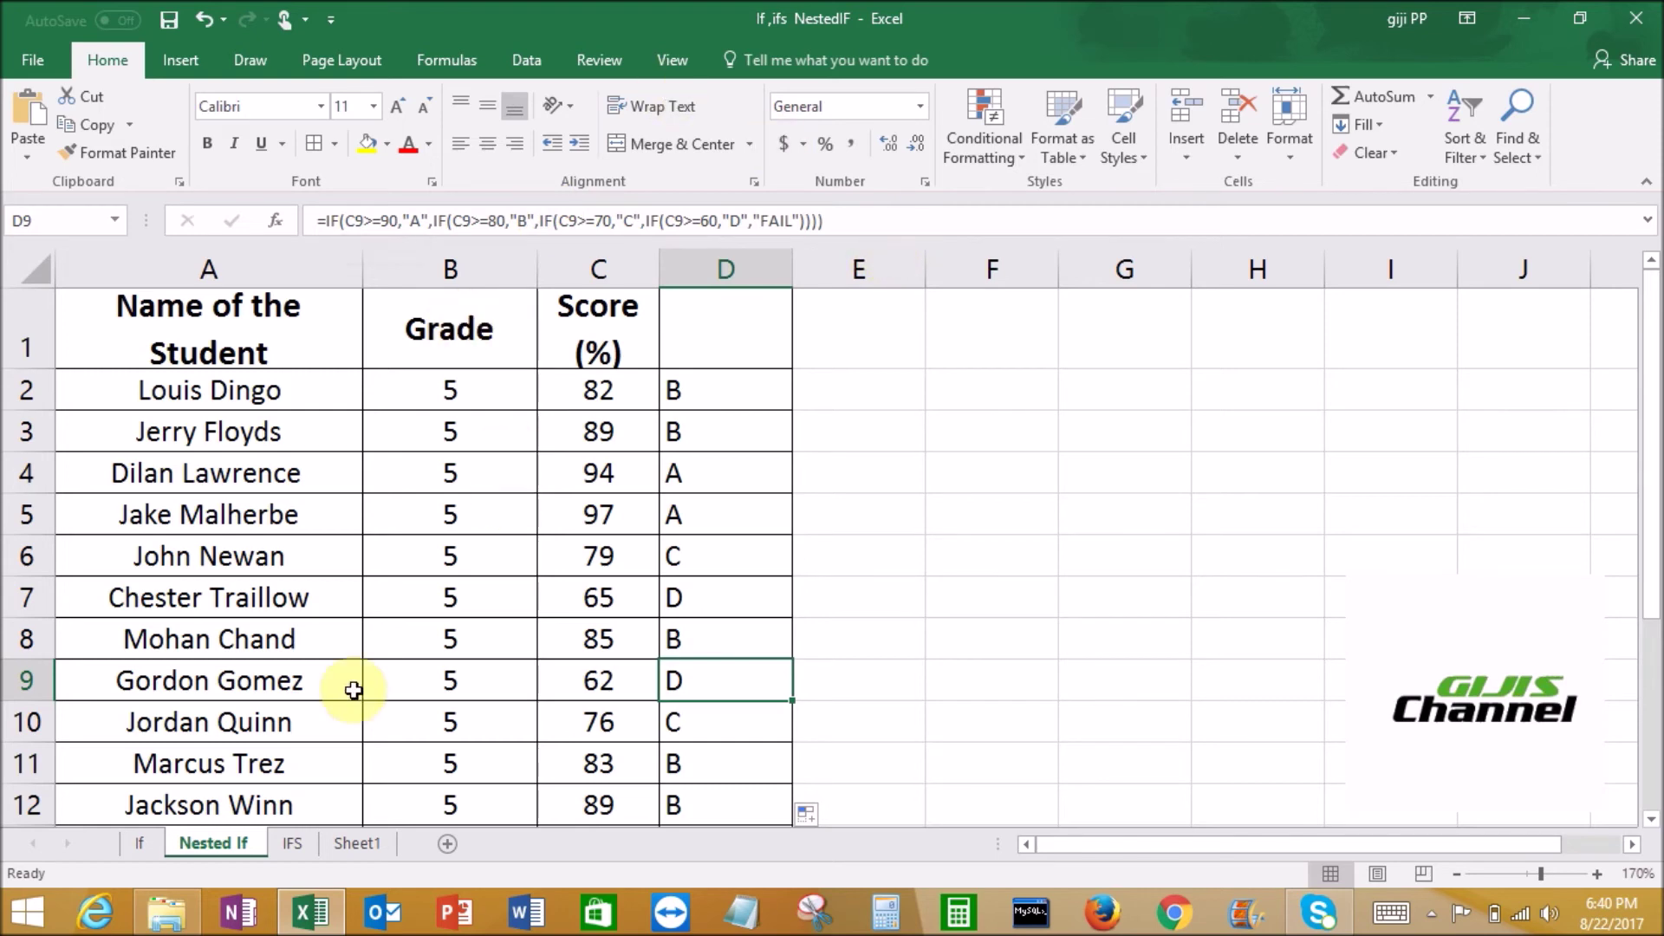
- On the IFS sheet, start an IFS formula in D2 that returns "A" when C2>=90
left_click(295, 846)
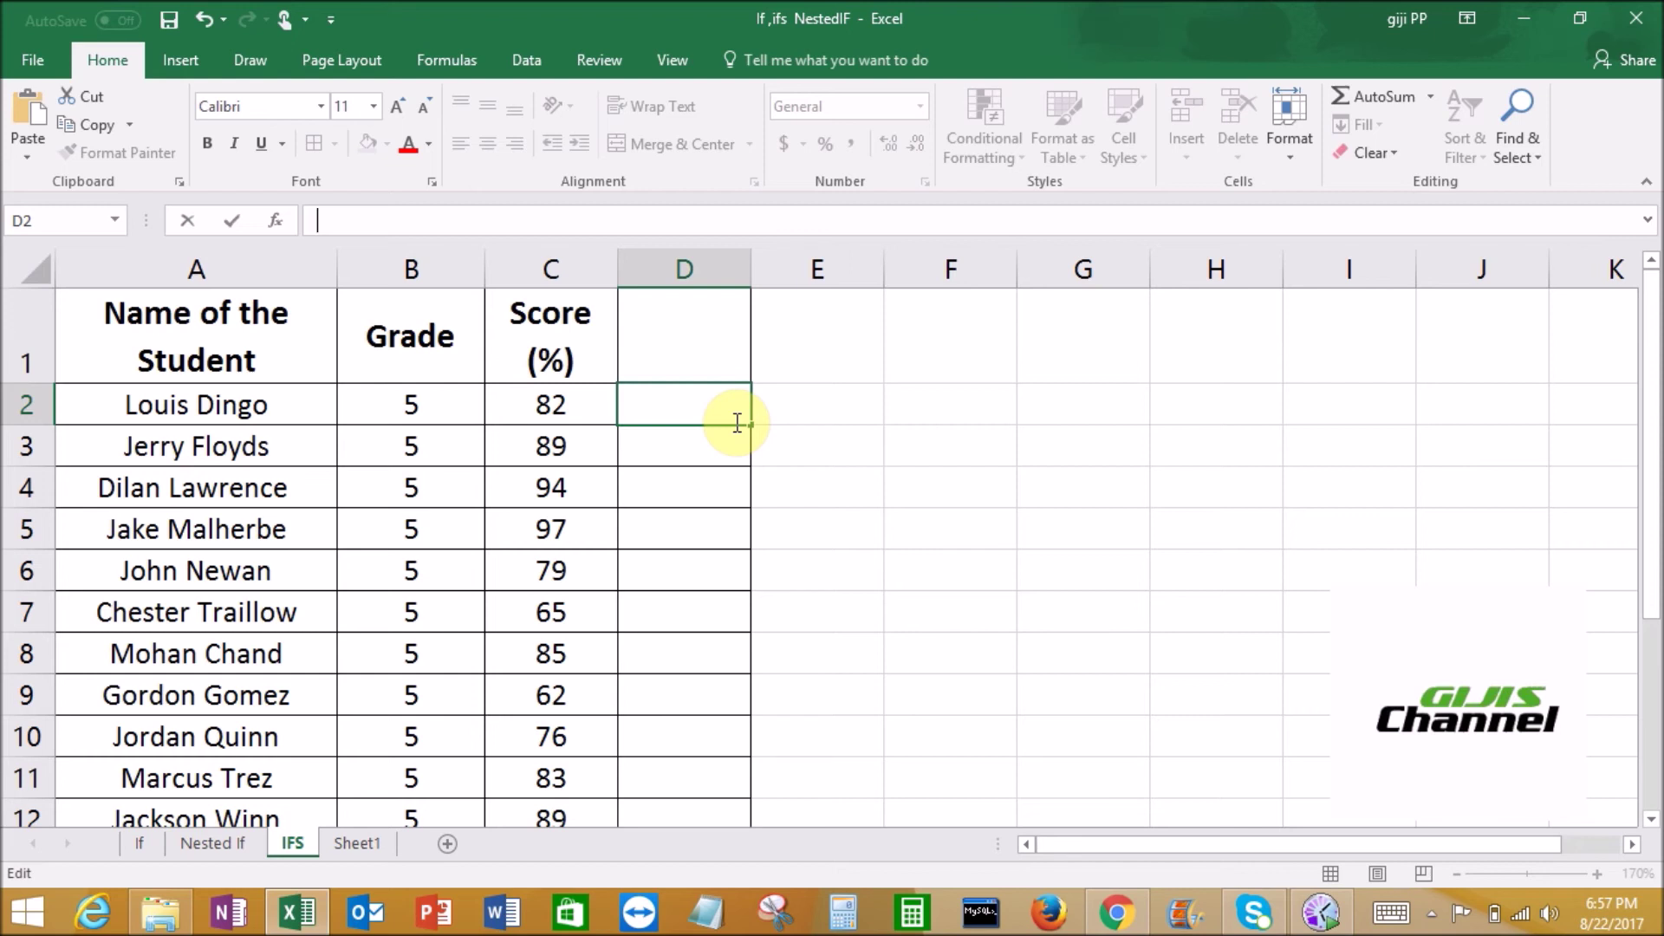
type("=")
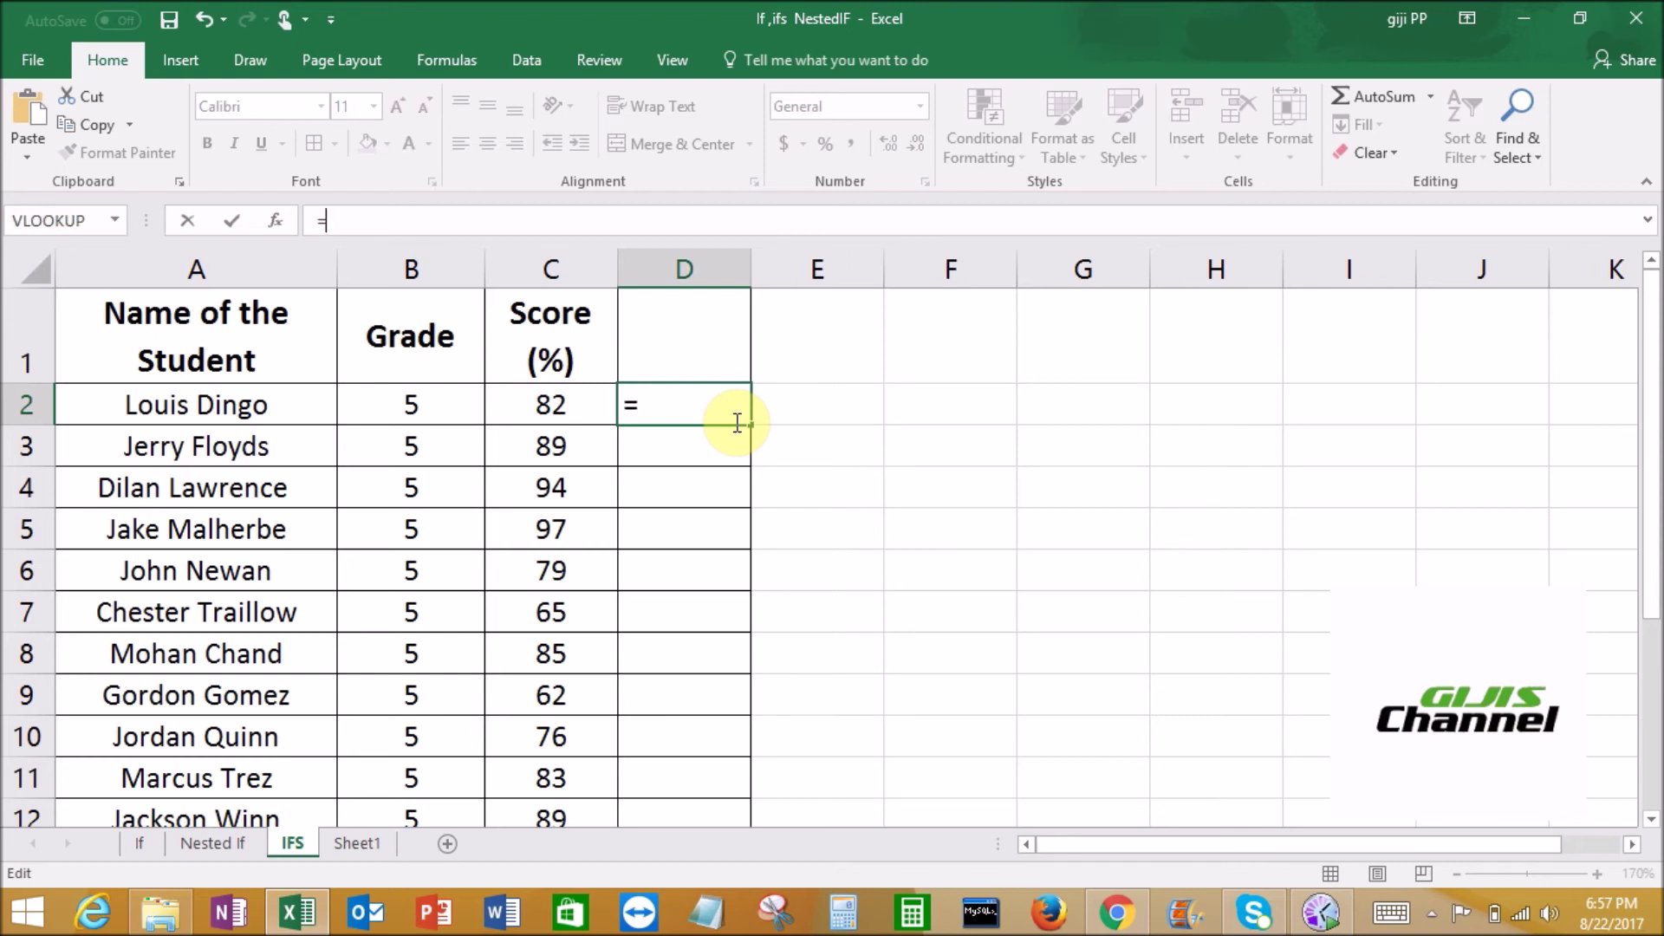
type("ifs")
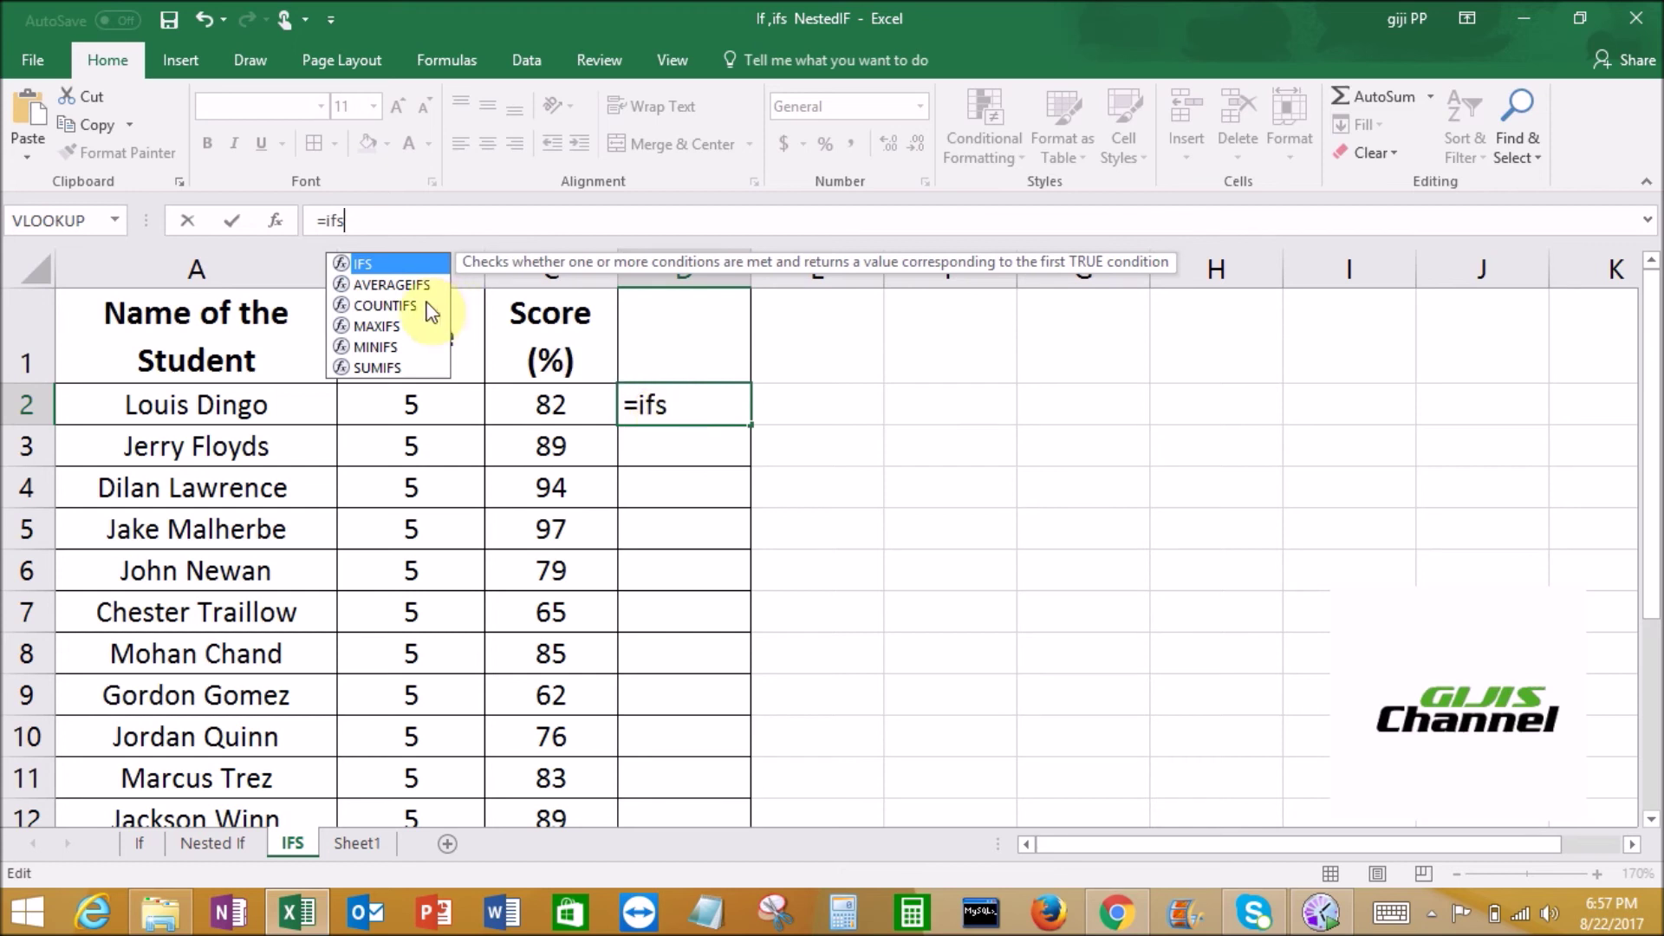
double_click(383, 264)
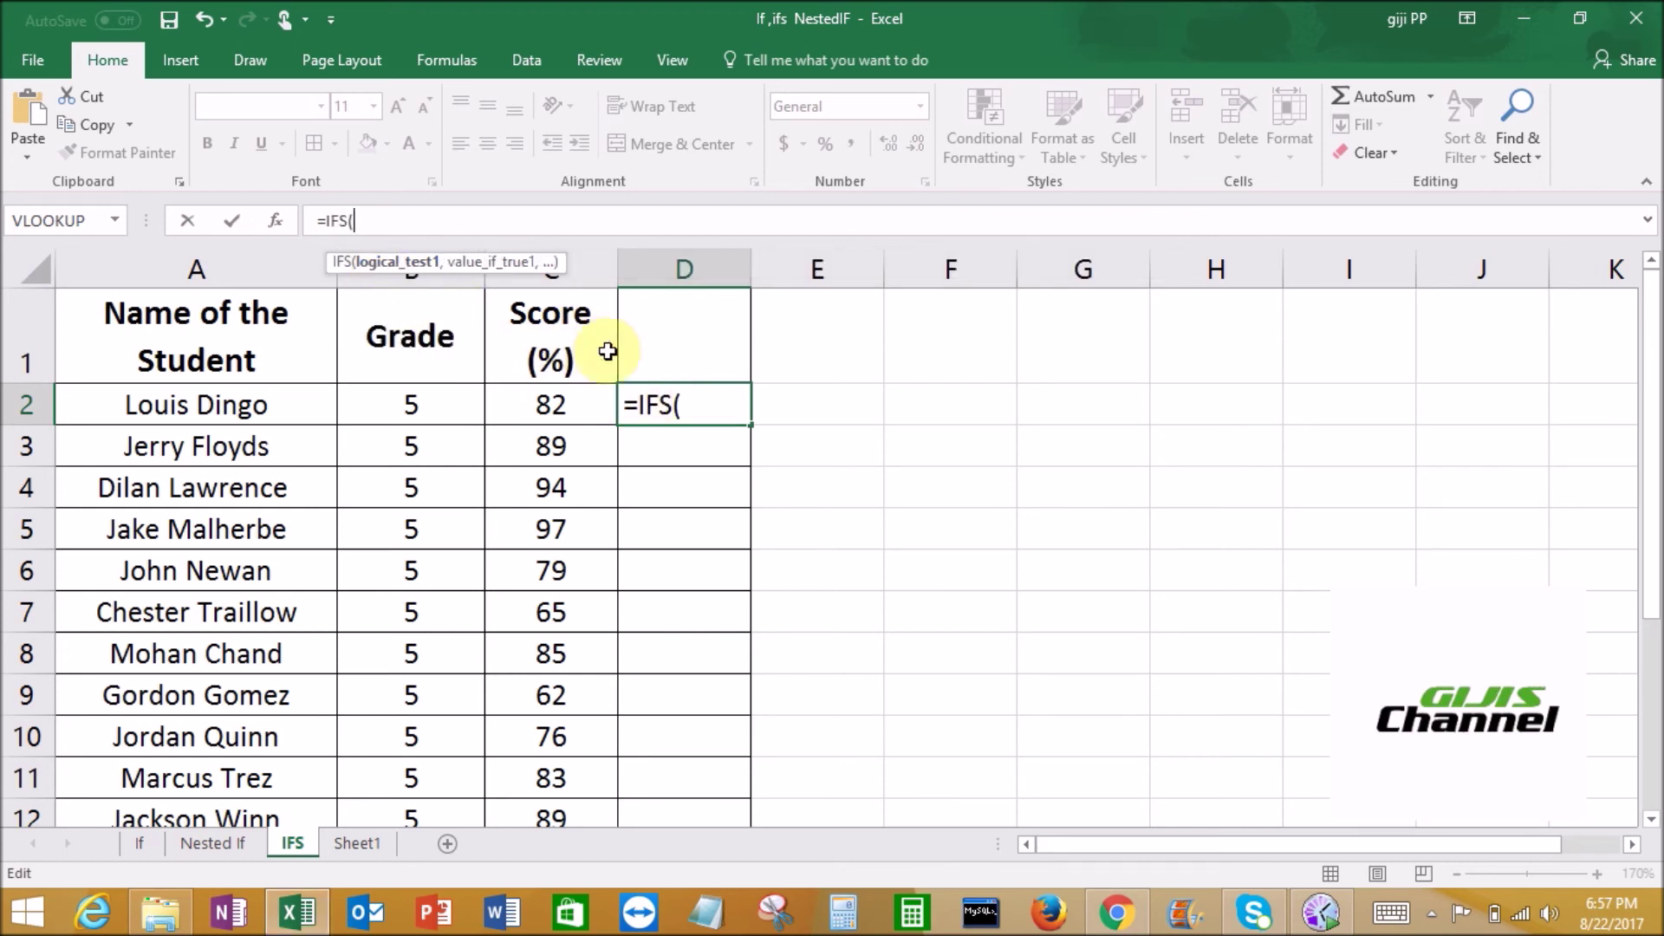
left_click(699, 405)
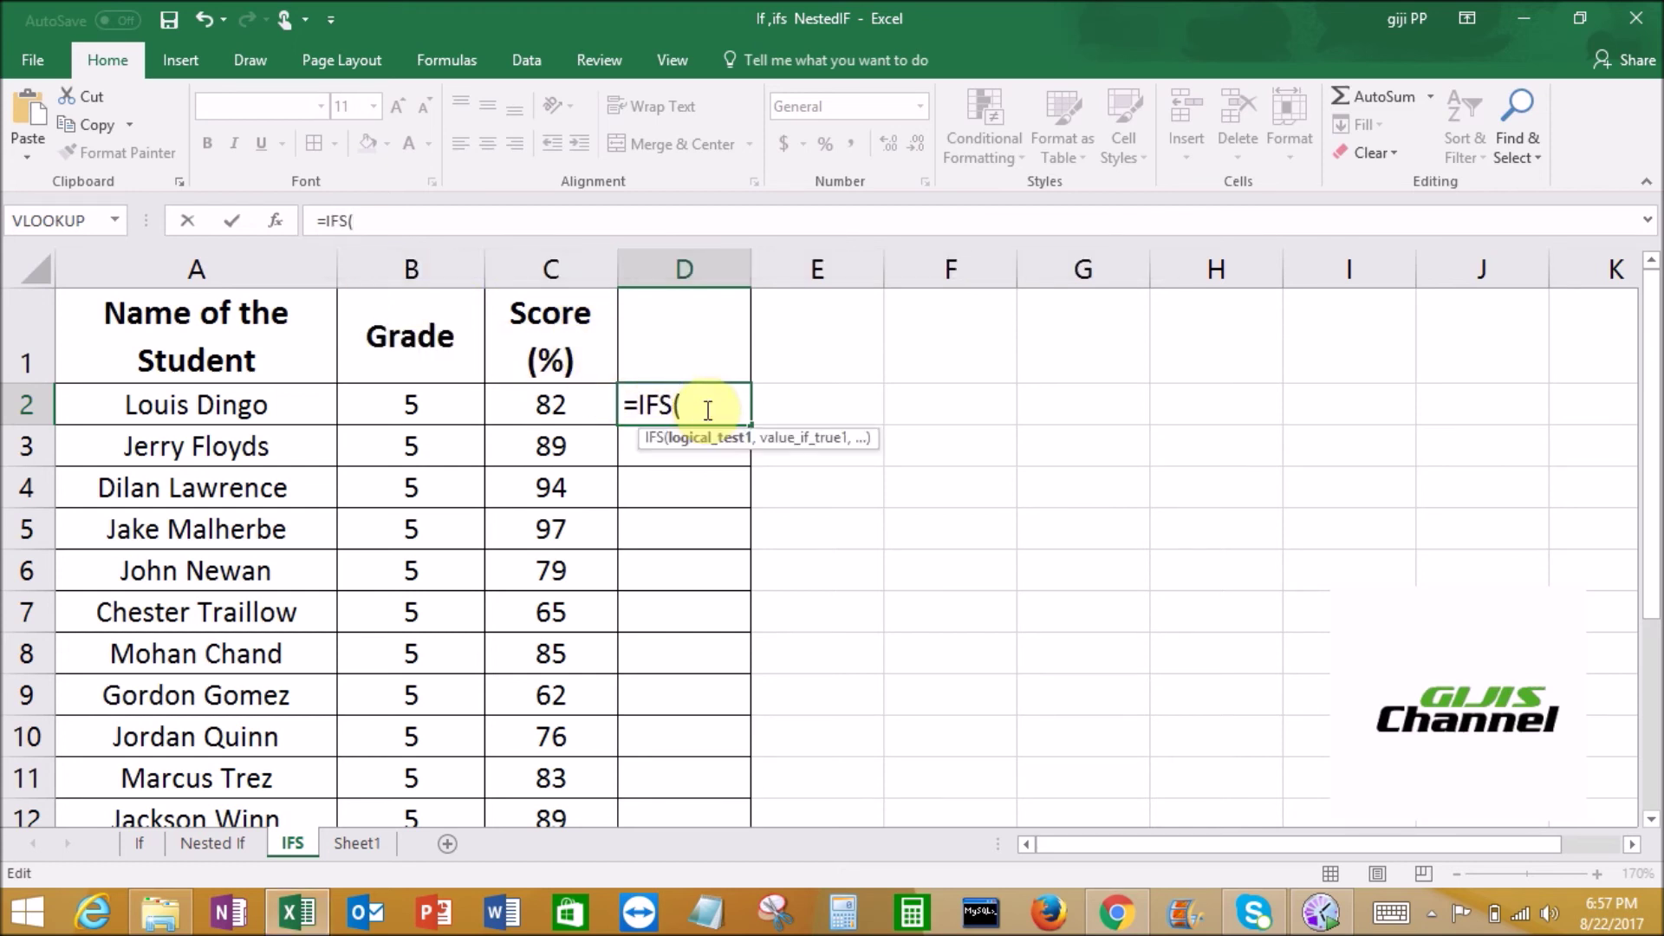
left_click(565, 405)
type(">=90")
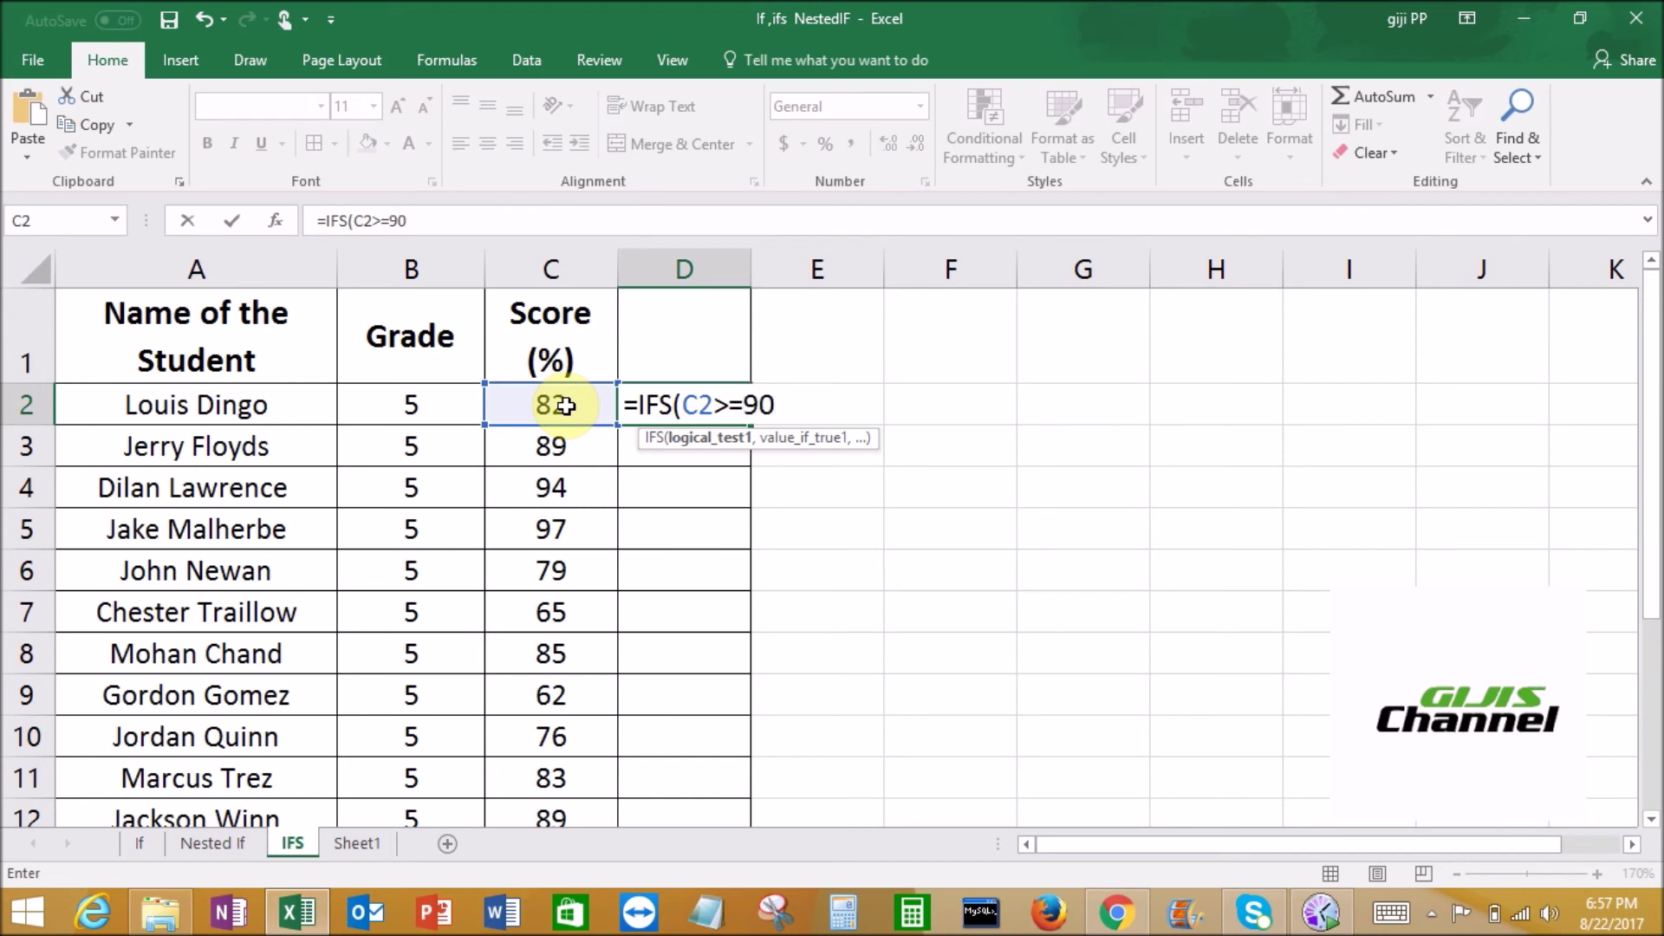
type(",")
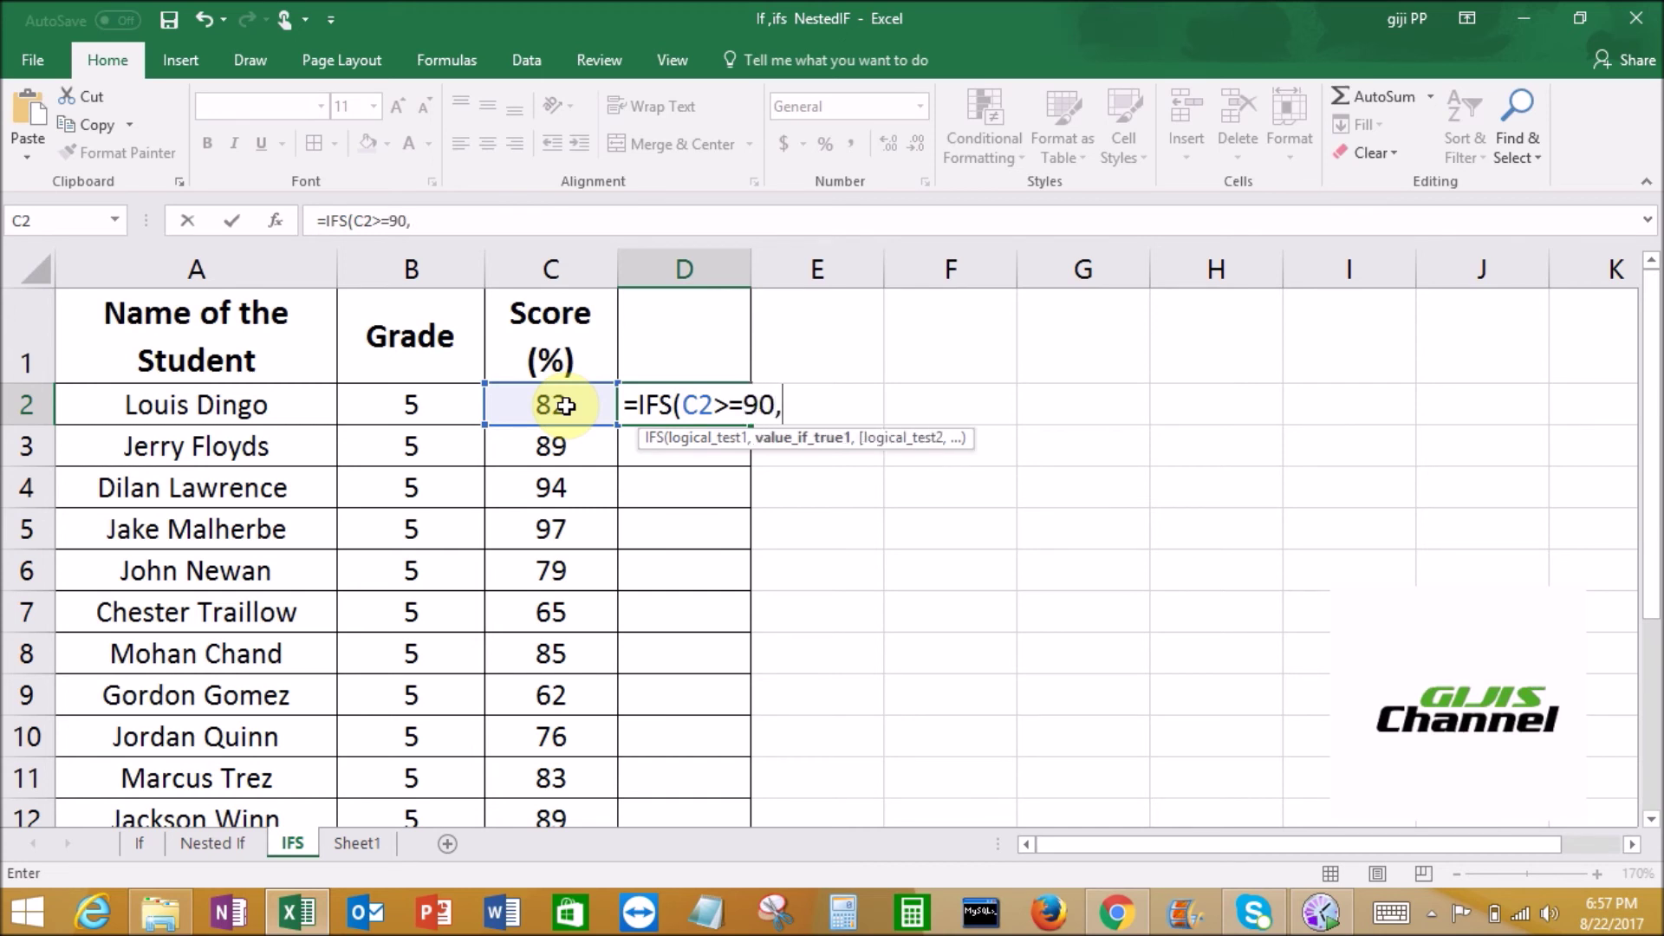
type("\"A\",")
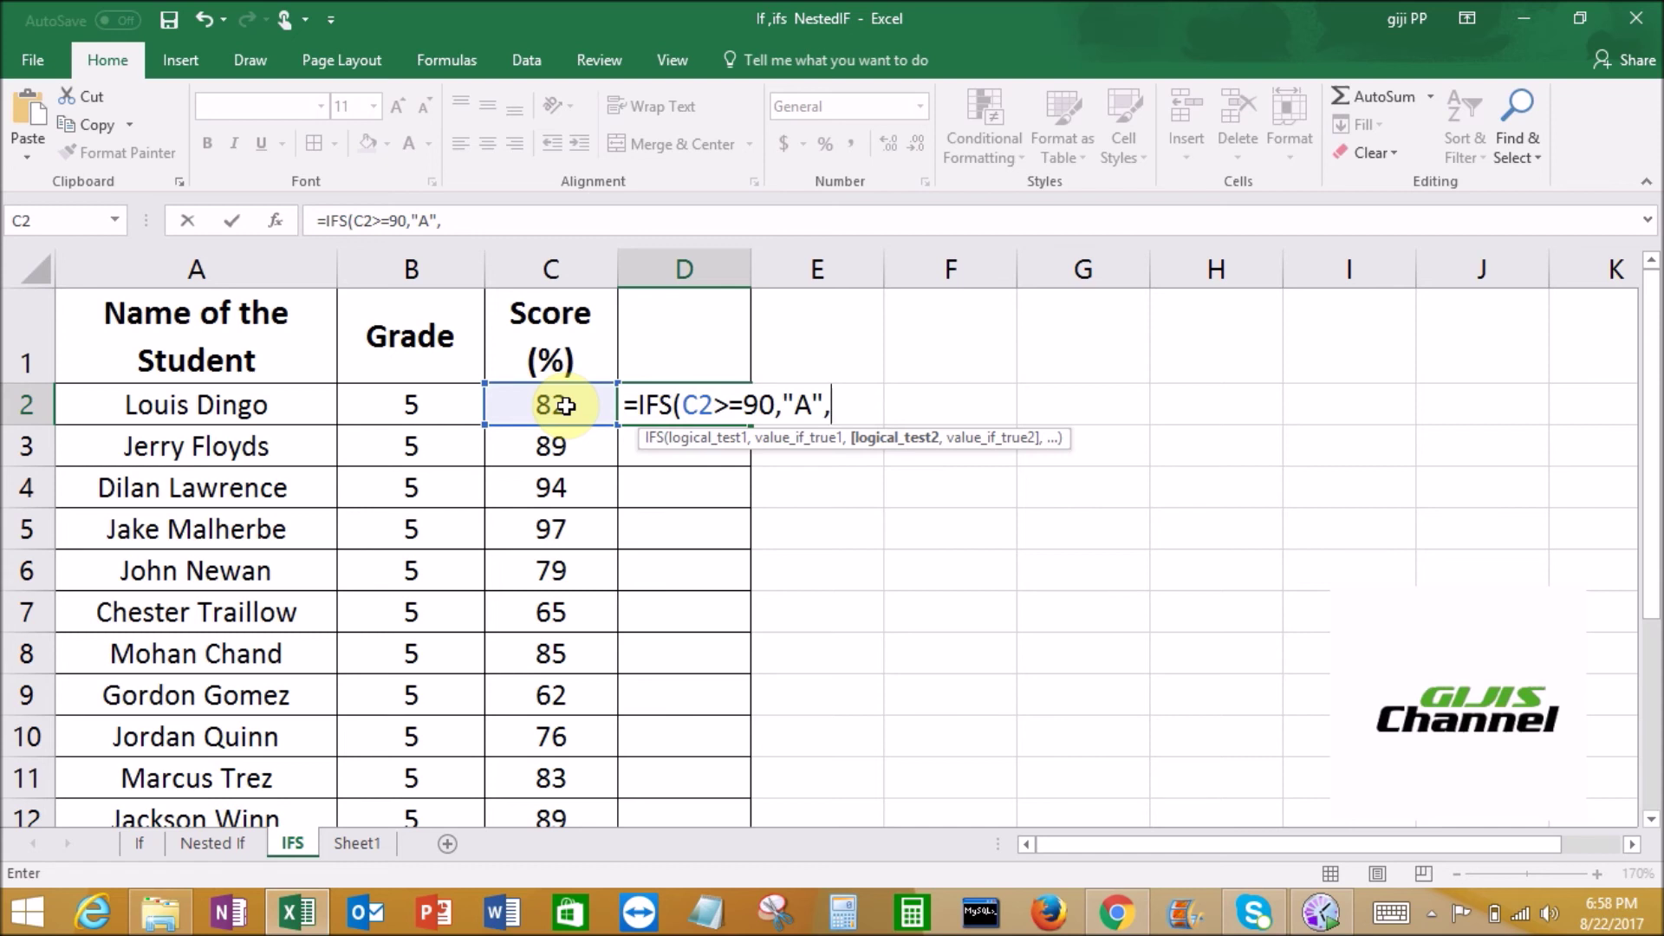
- Add a second condition to D2's IFS formula that returns "B" when C2>=80
left_click(565, 405)
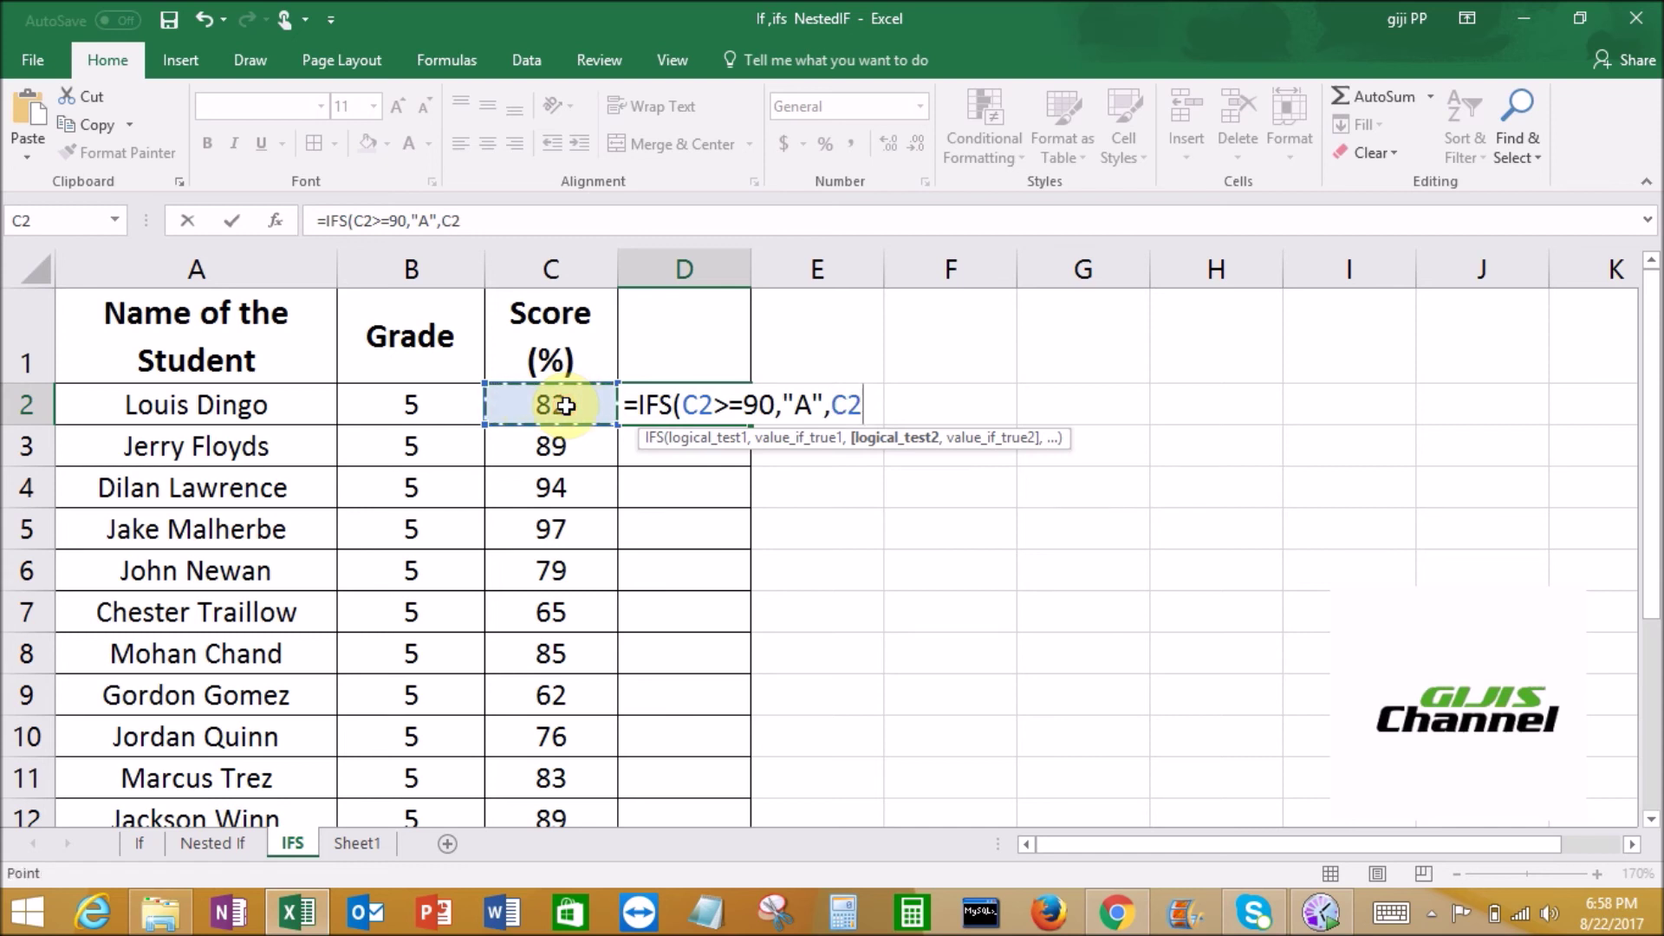
type(">=80")
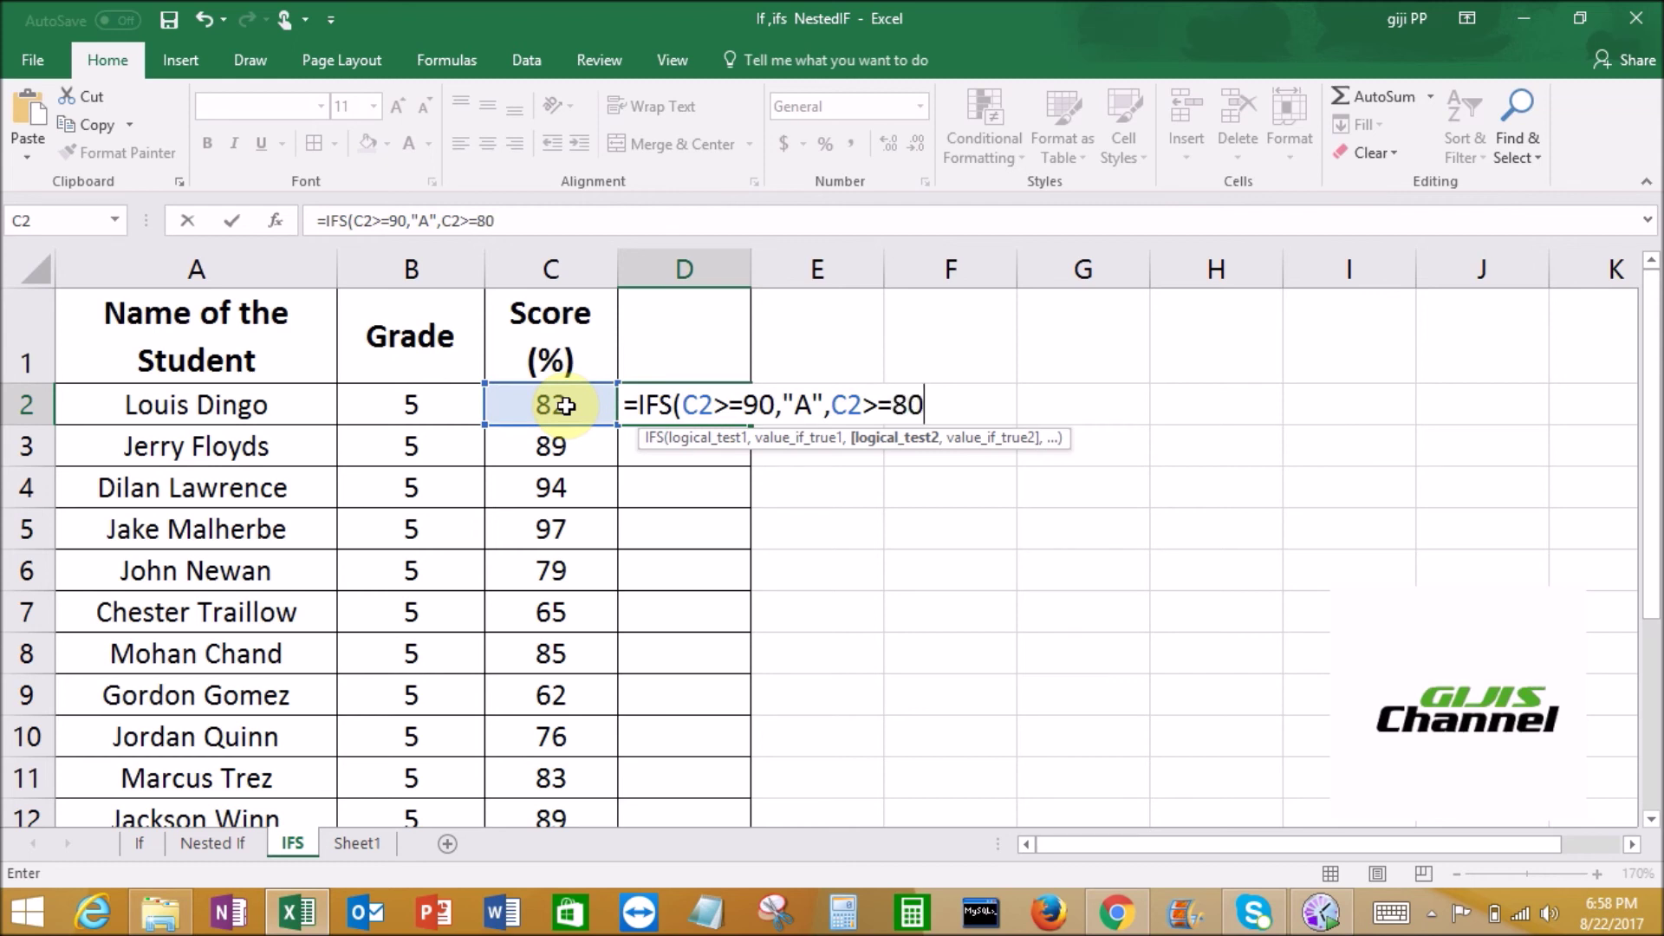
type(",\"B\"")
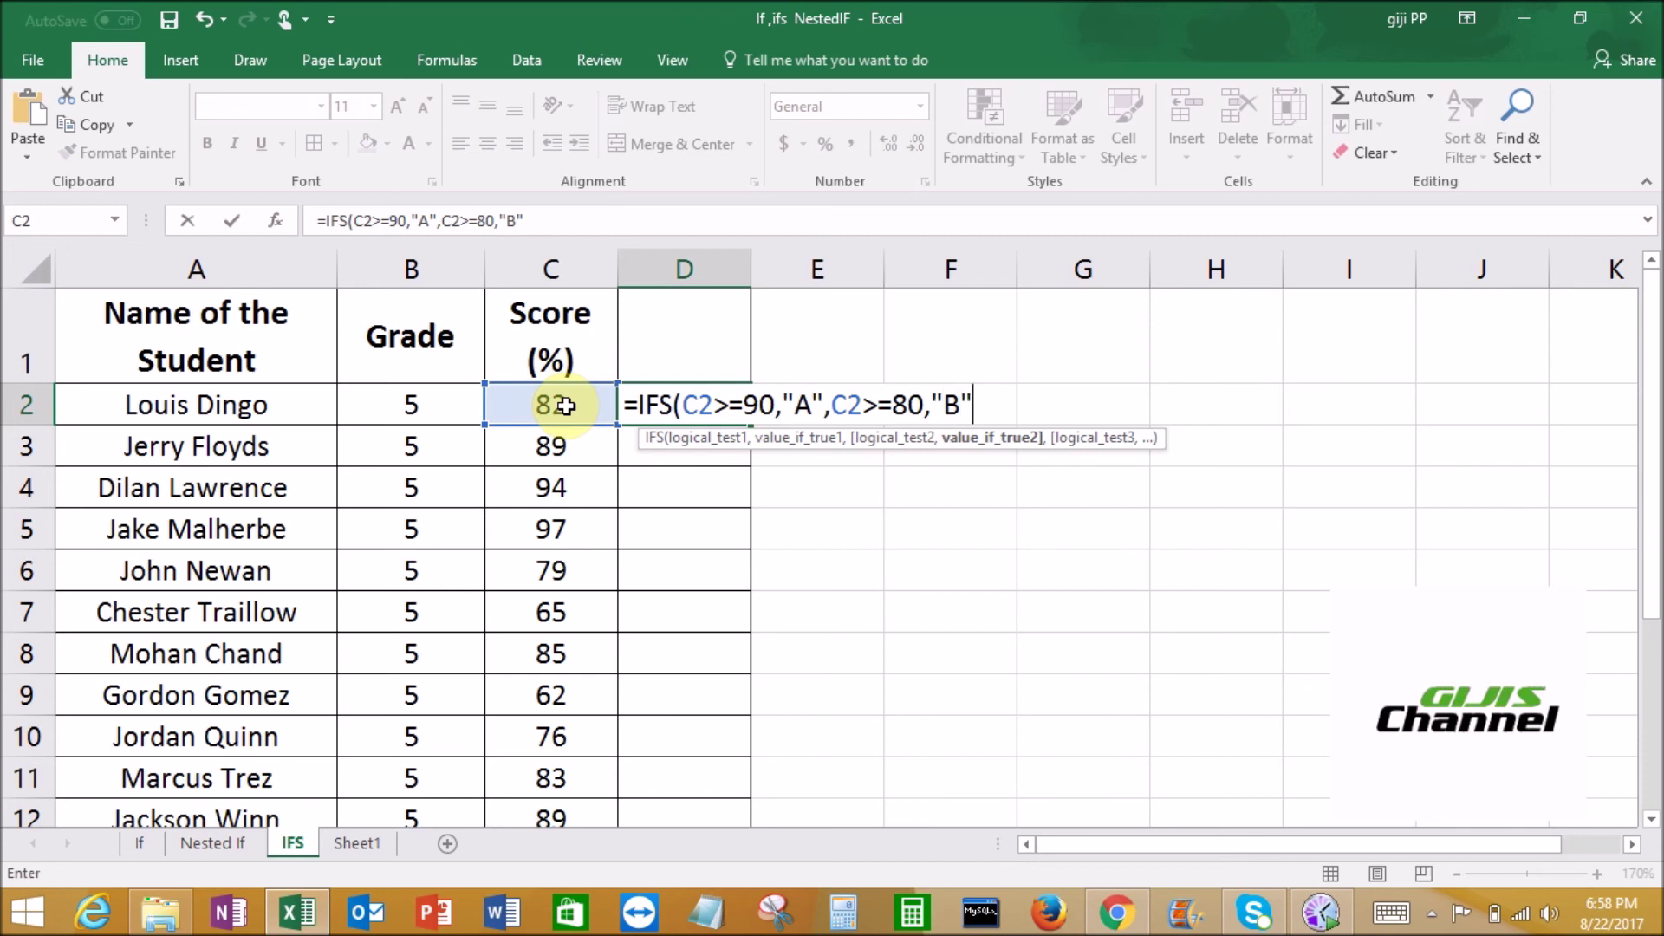
type(",")
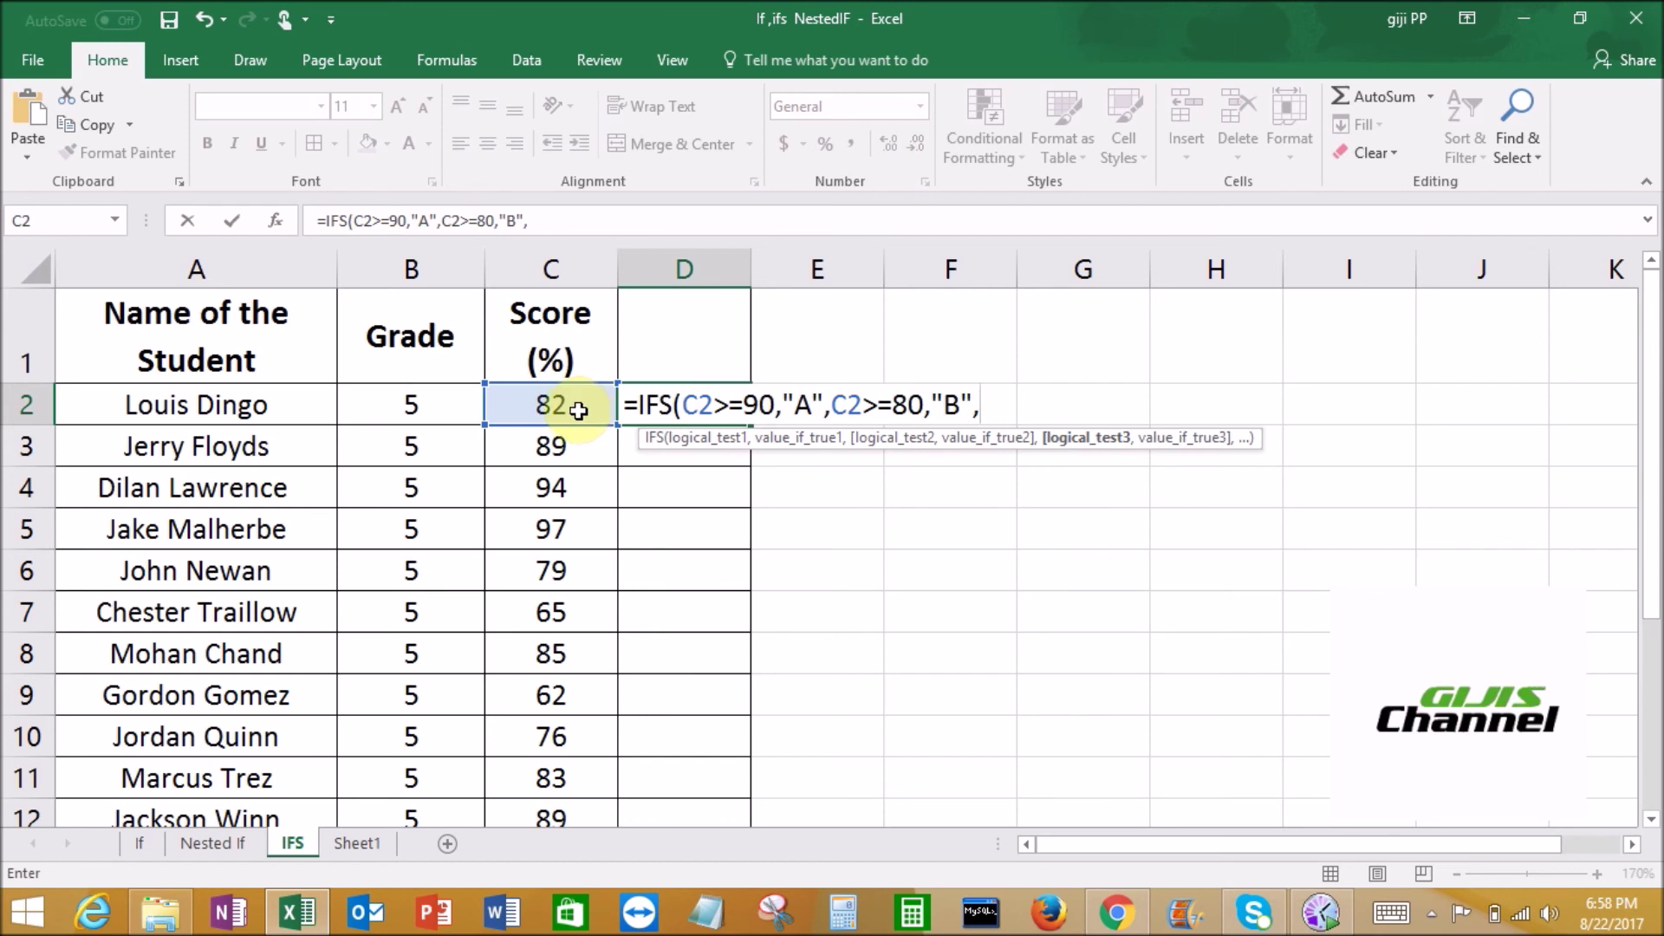
- Add a third condition to D2's IFS formula that returns "C" when C2>=70
left_click(579, 410)
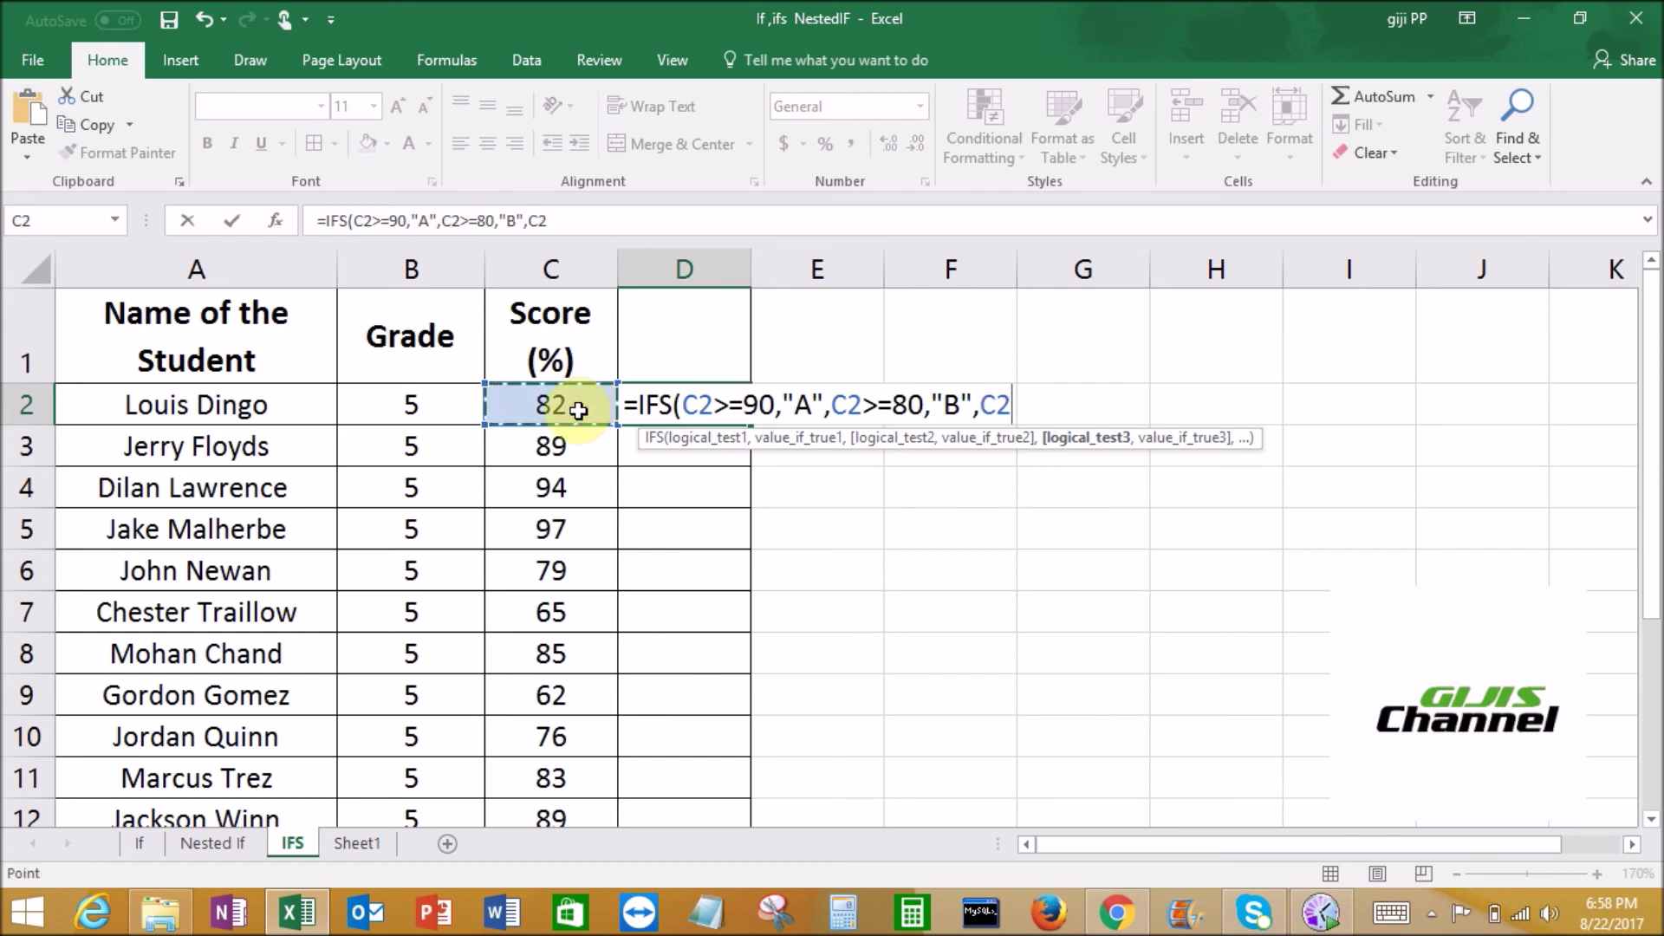
type(">=")
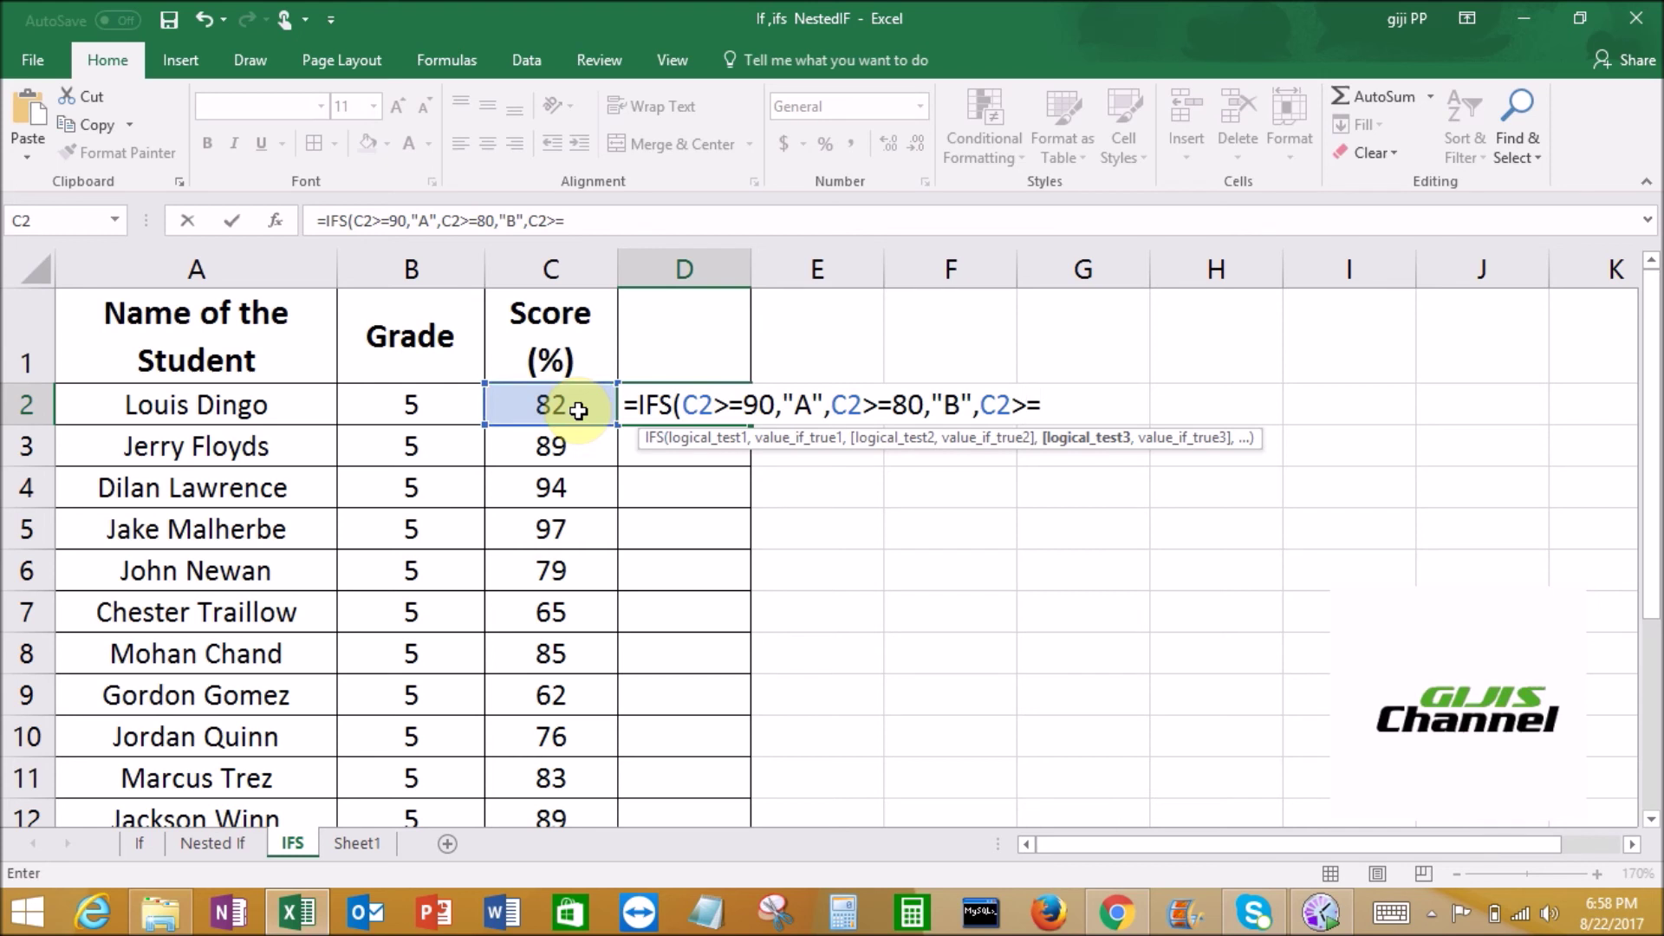
type("70")
type(",\"")
type("C")
type("\",")
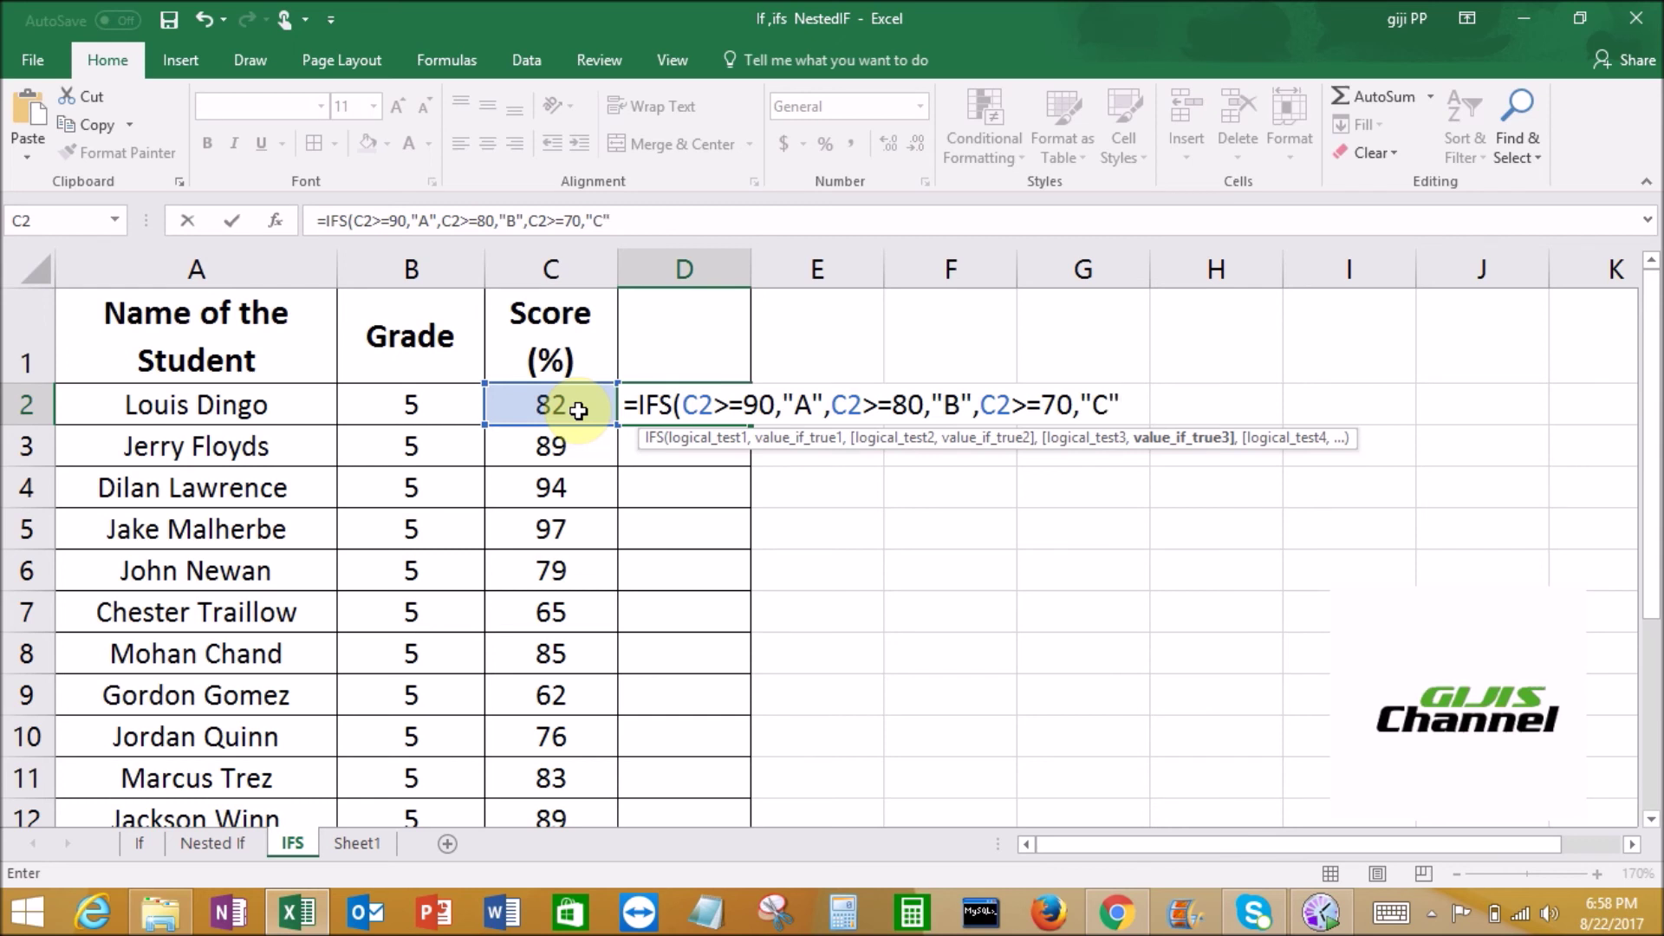
- Add a fourth condition to D2's IFS formula that returns "D" when C2>=60
left_click(572, 408)
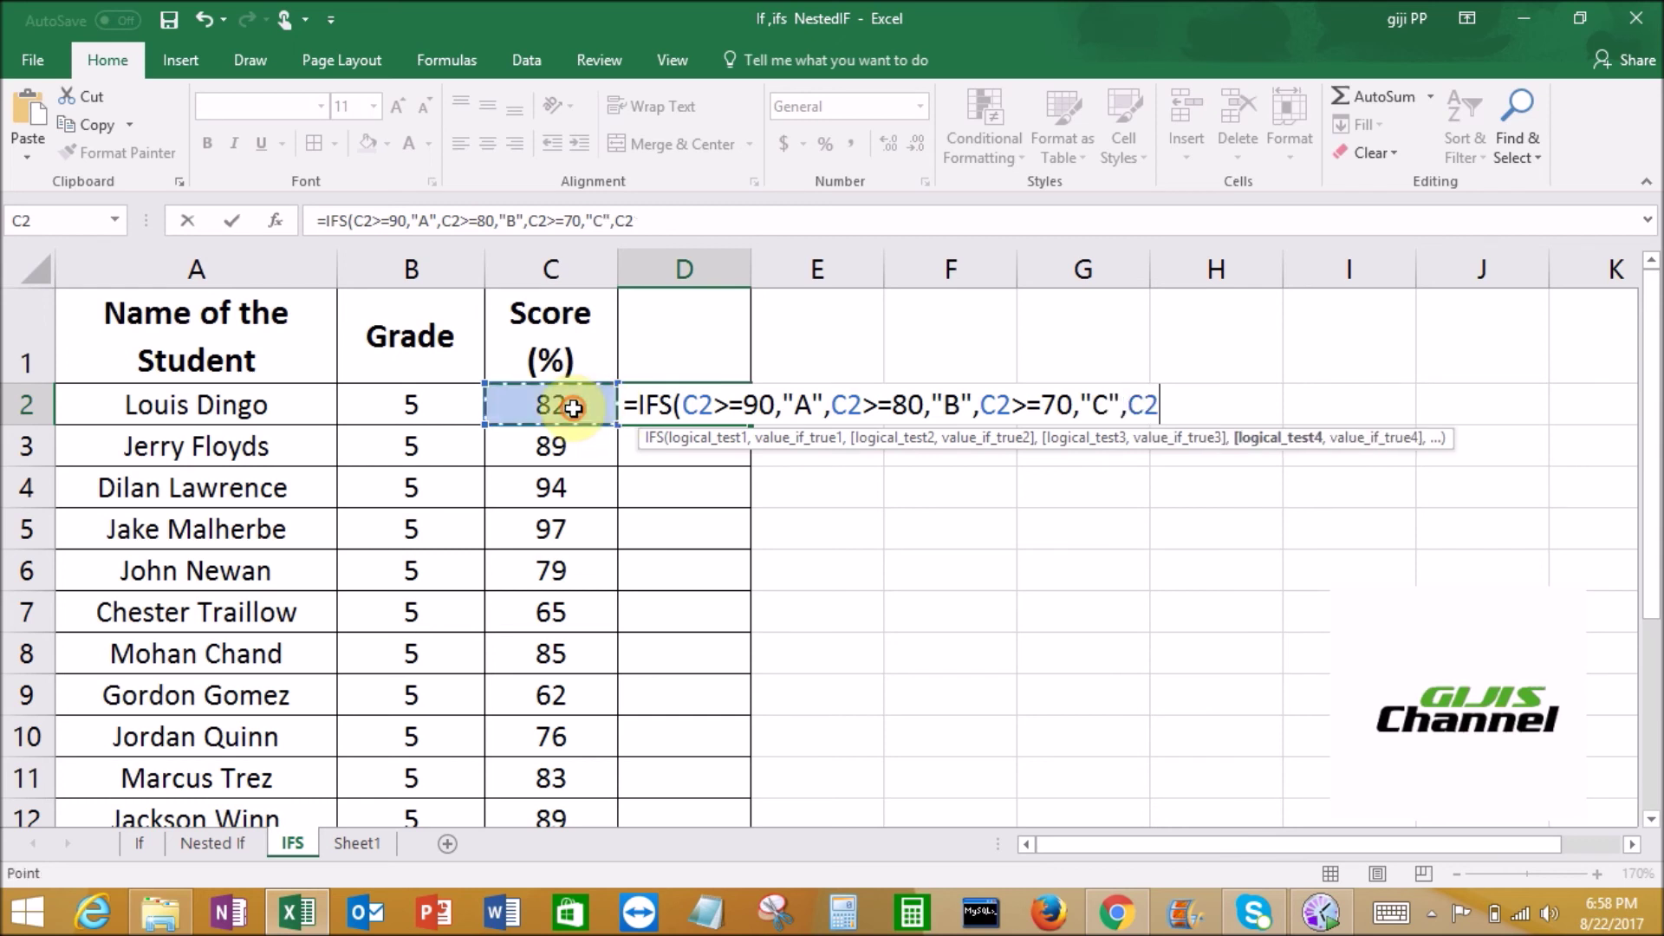
type(">")
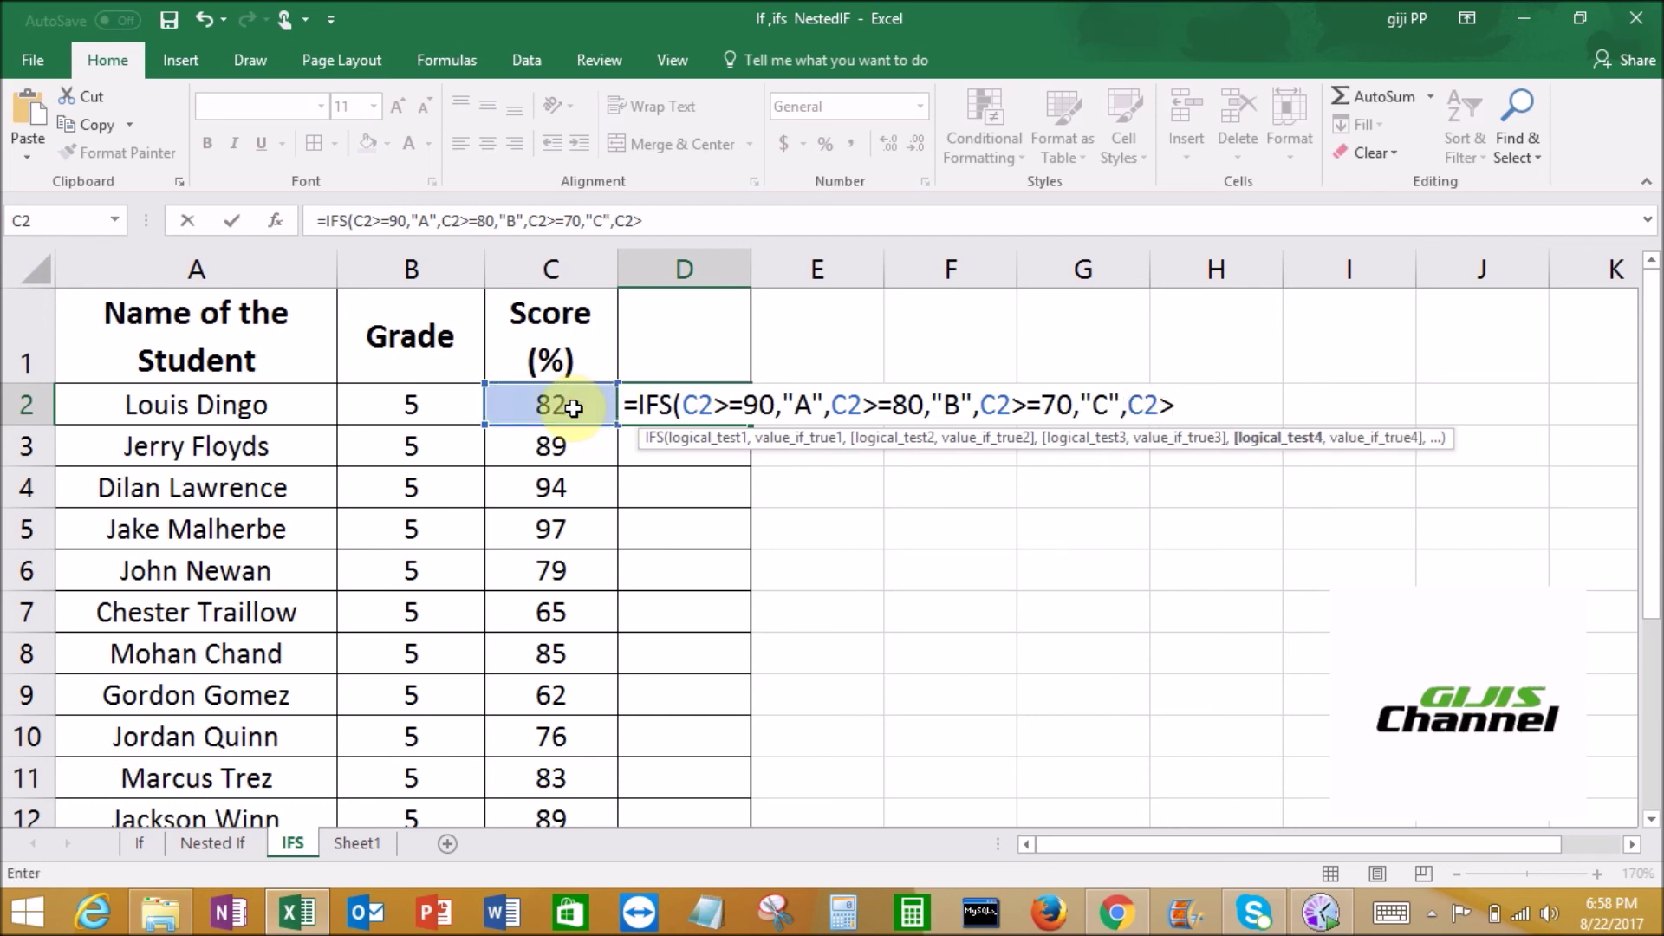
type("=60,")
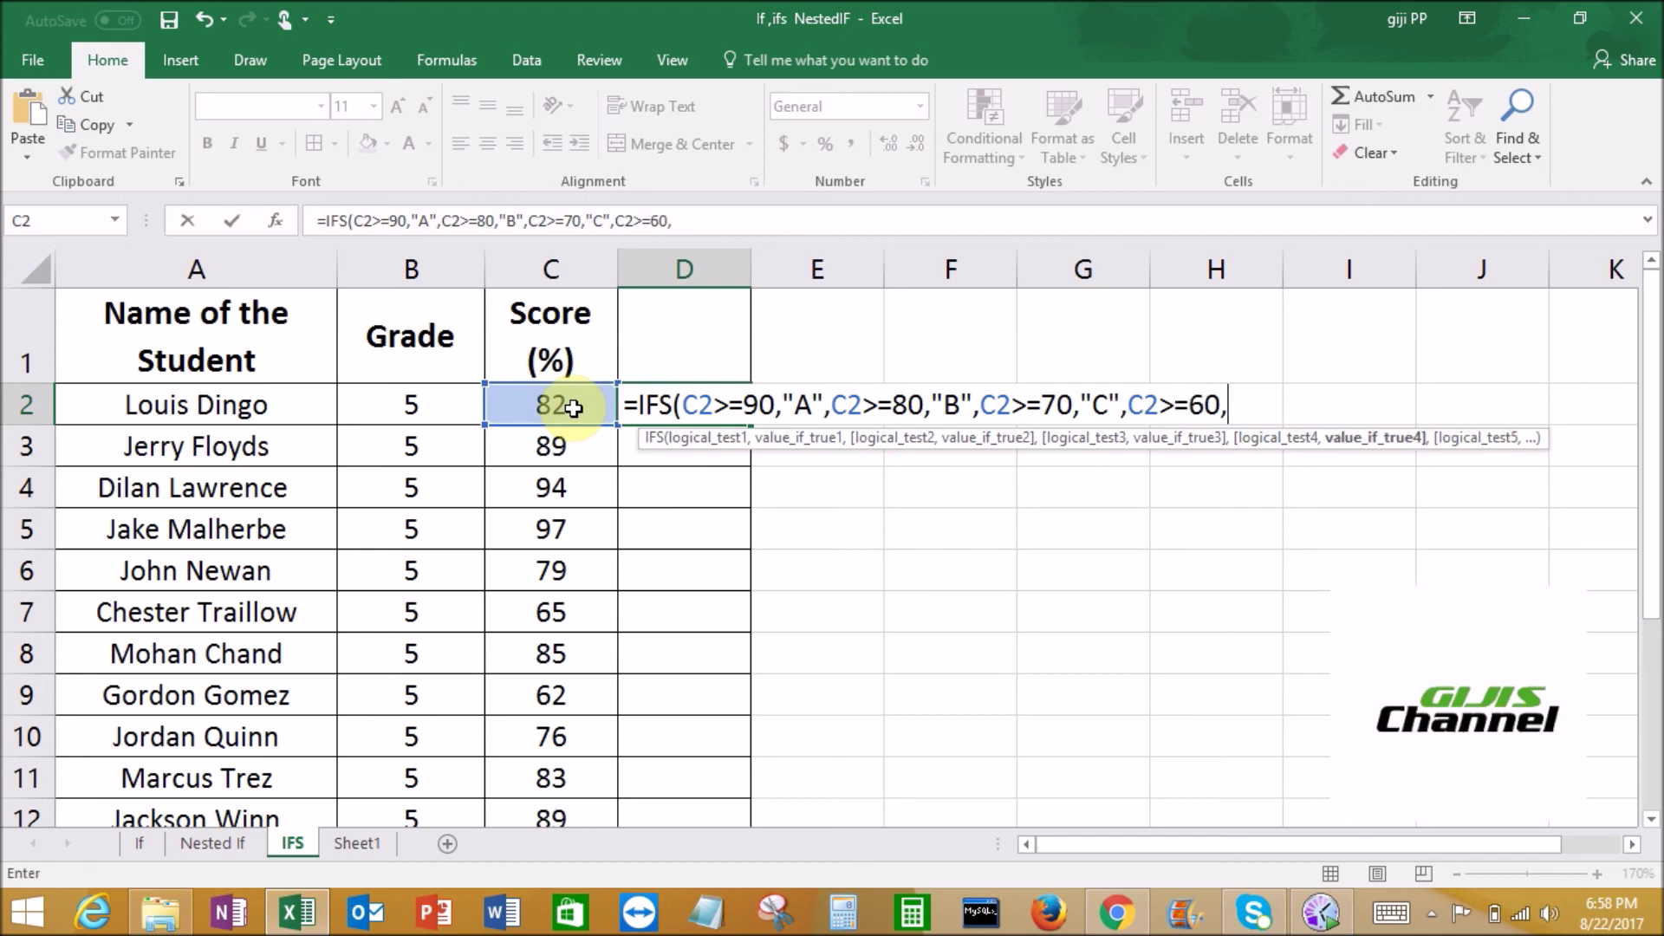
type("\"D\",")
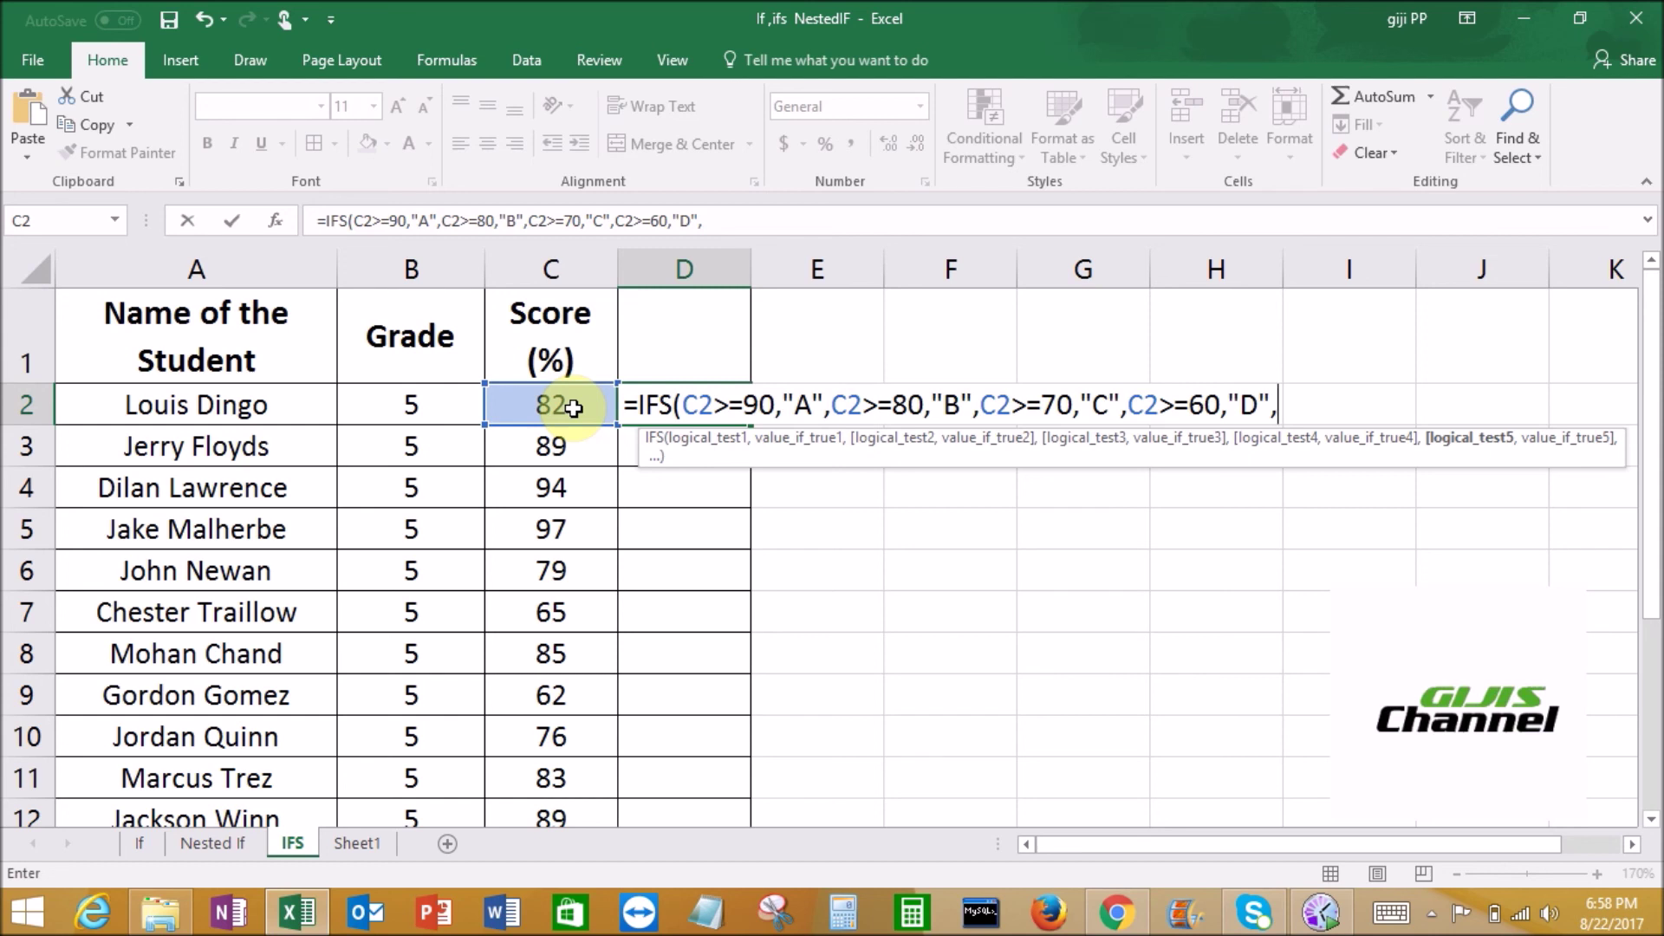
- Add a final condition to D2's IFS formula that returns "FAIL" when C2<60, then close and enter the formula
left_click(574, 408)
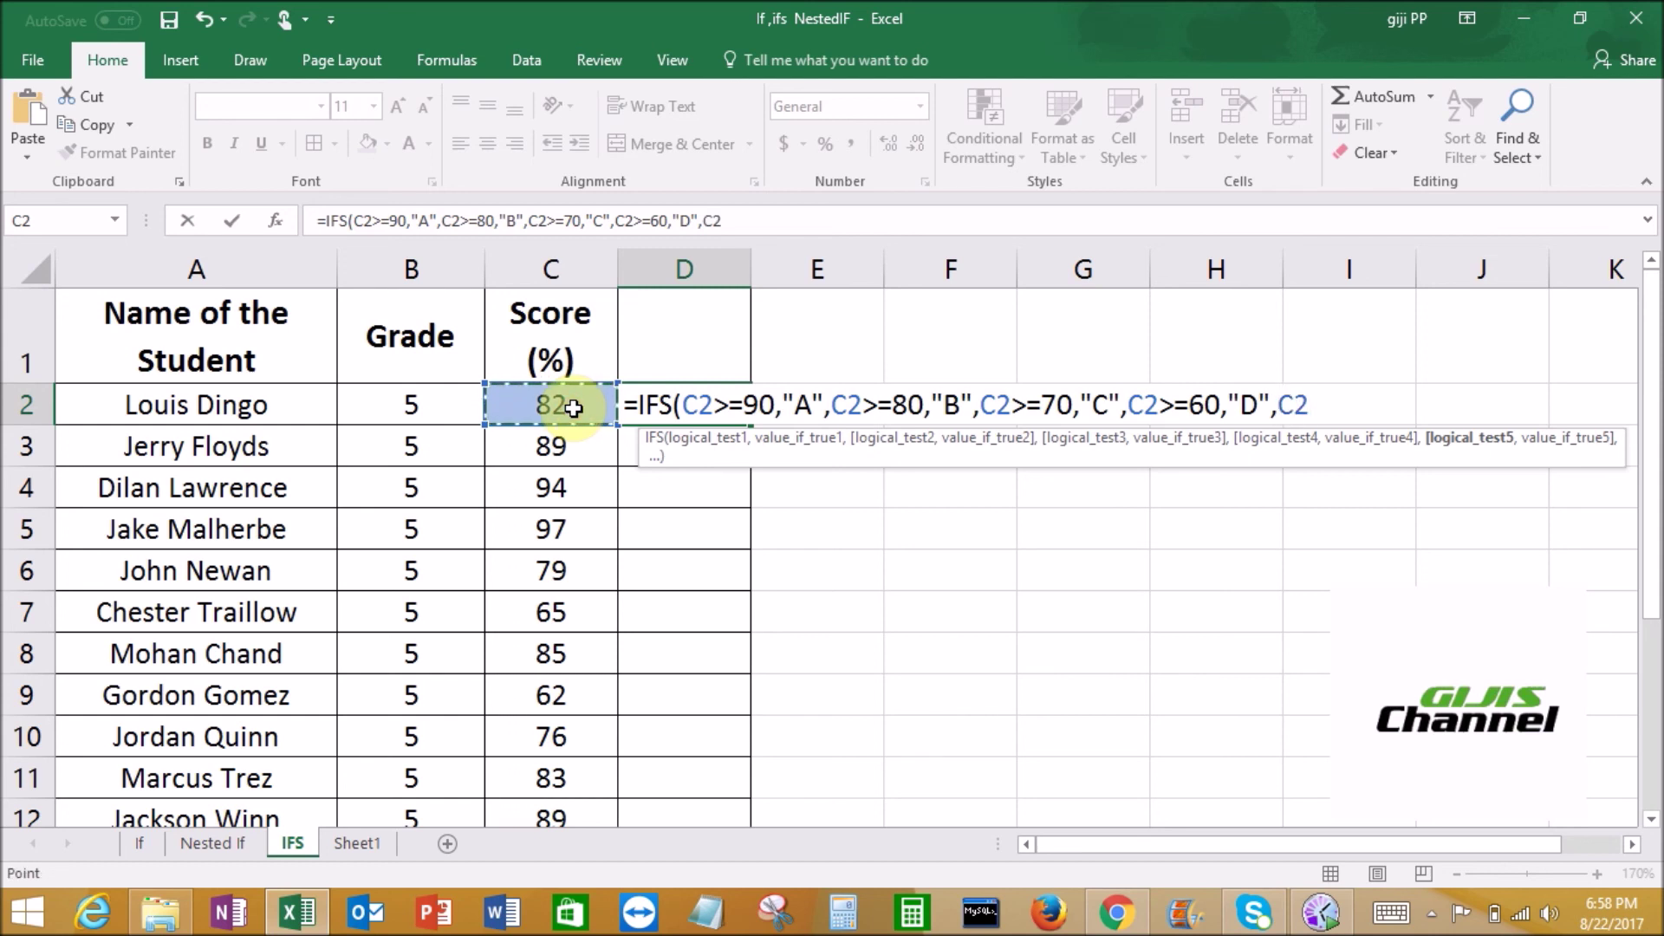
type(",")
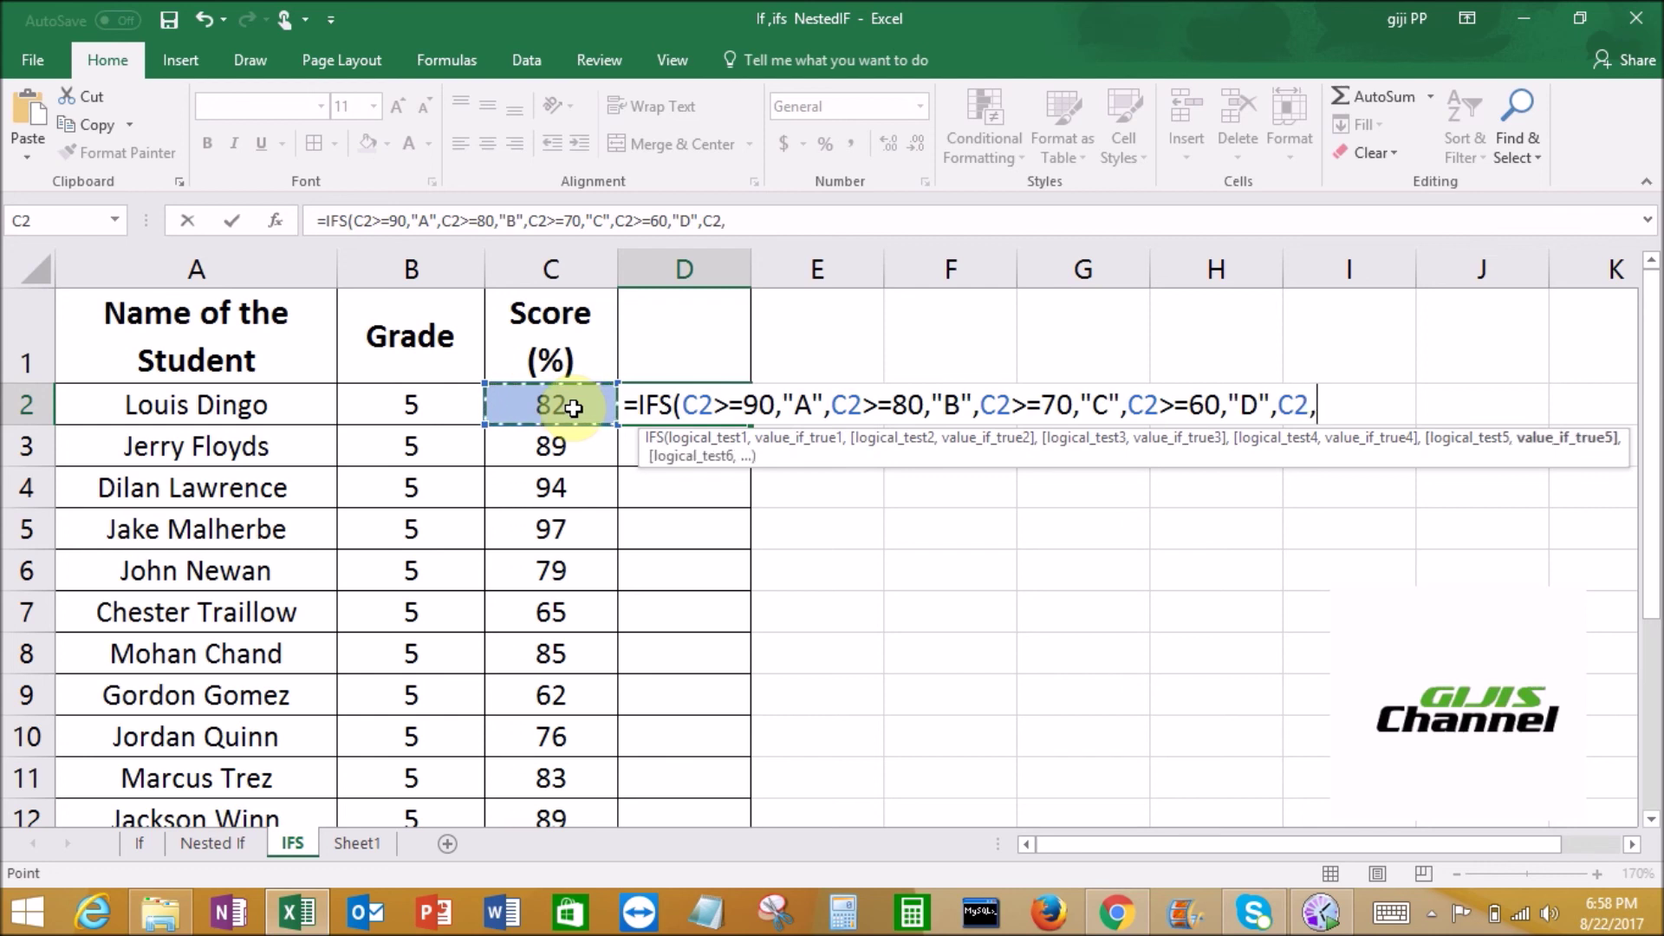
key("BackSpace")
type("<")
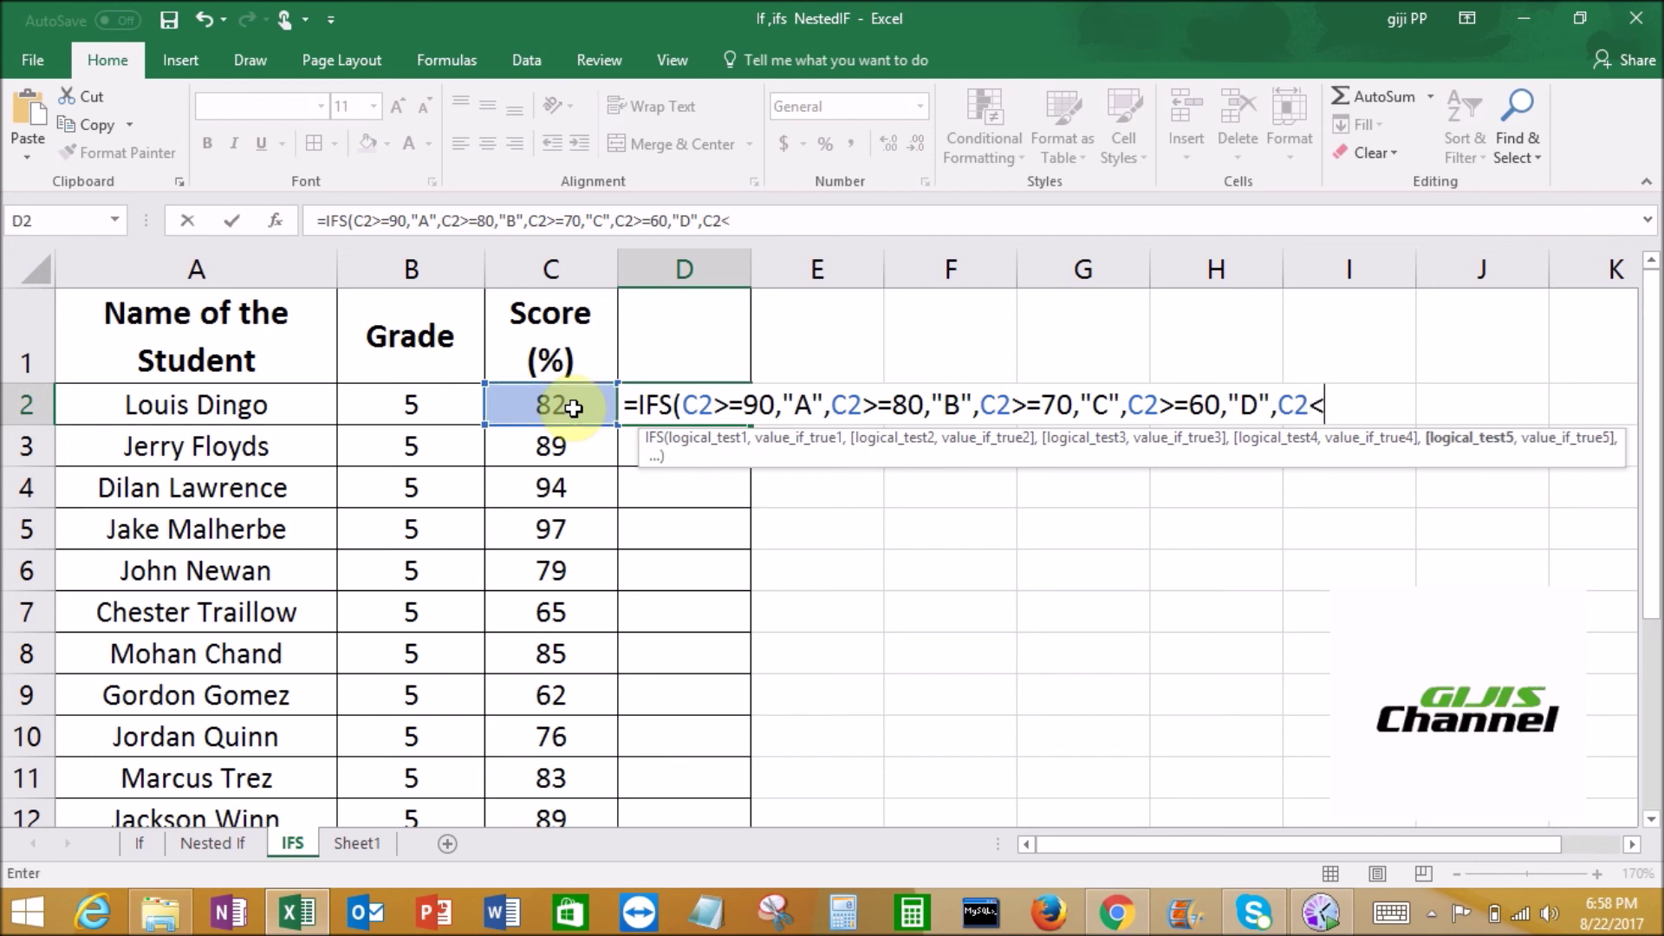
type("60")
type(",")
type("F")
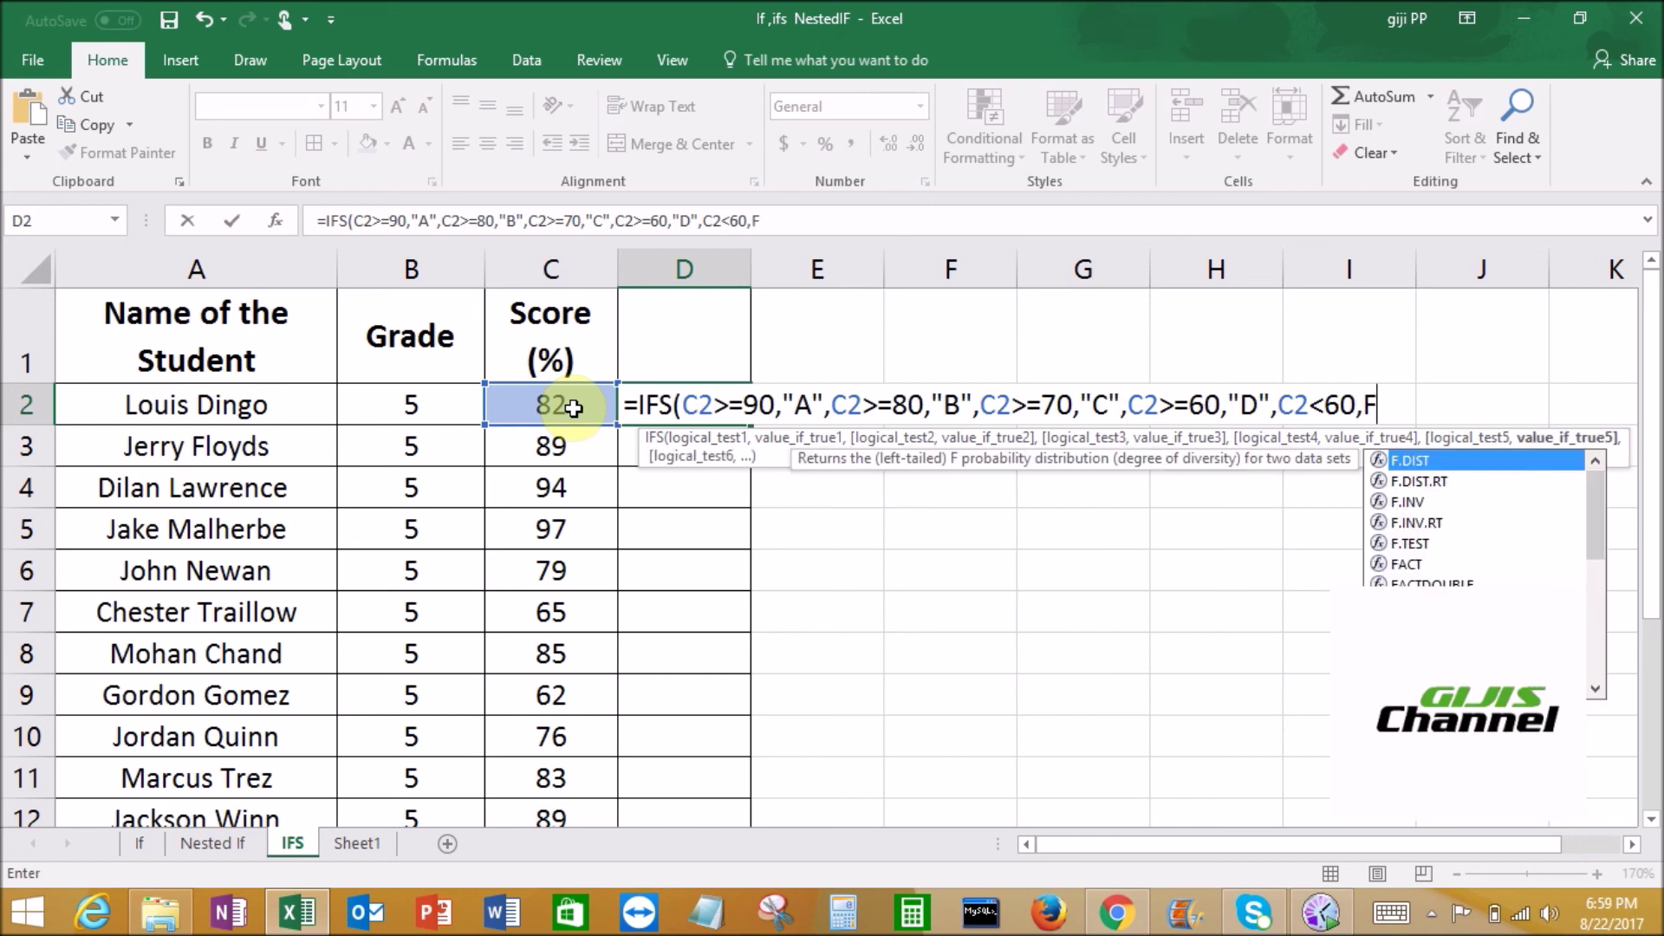
type("AIL\"")
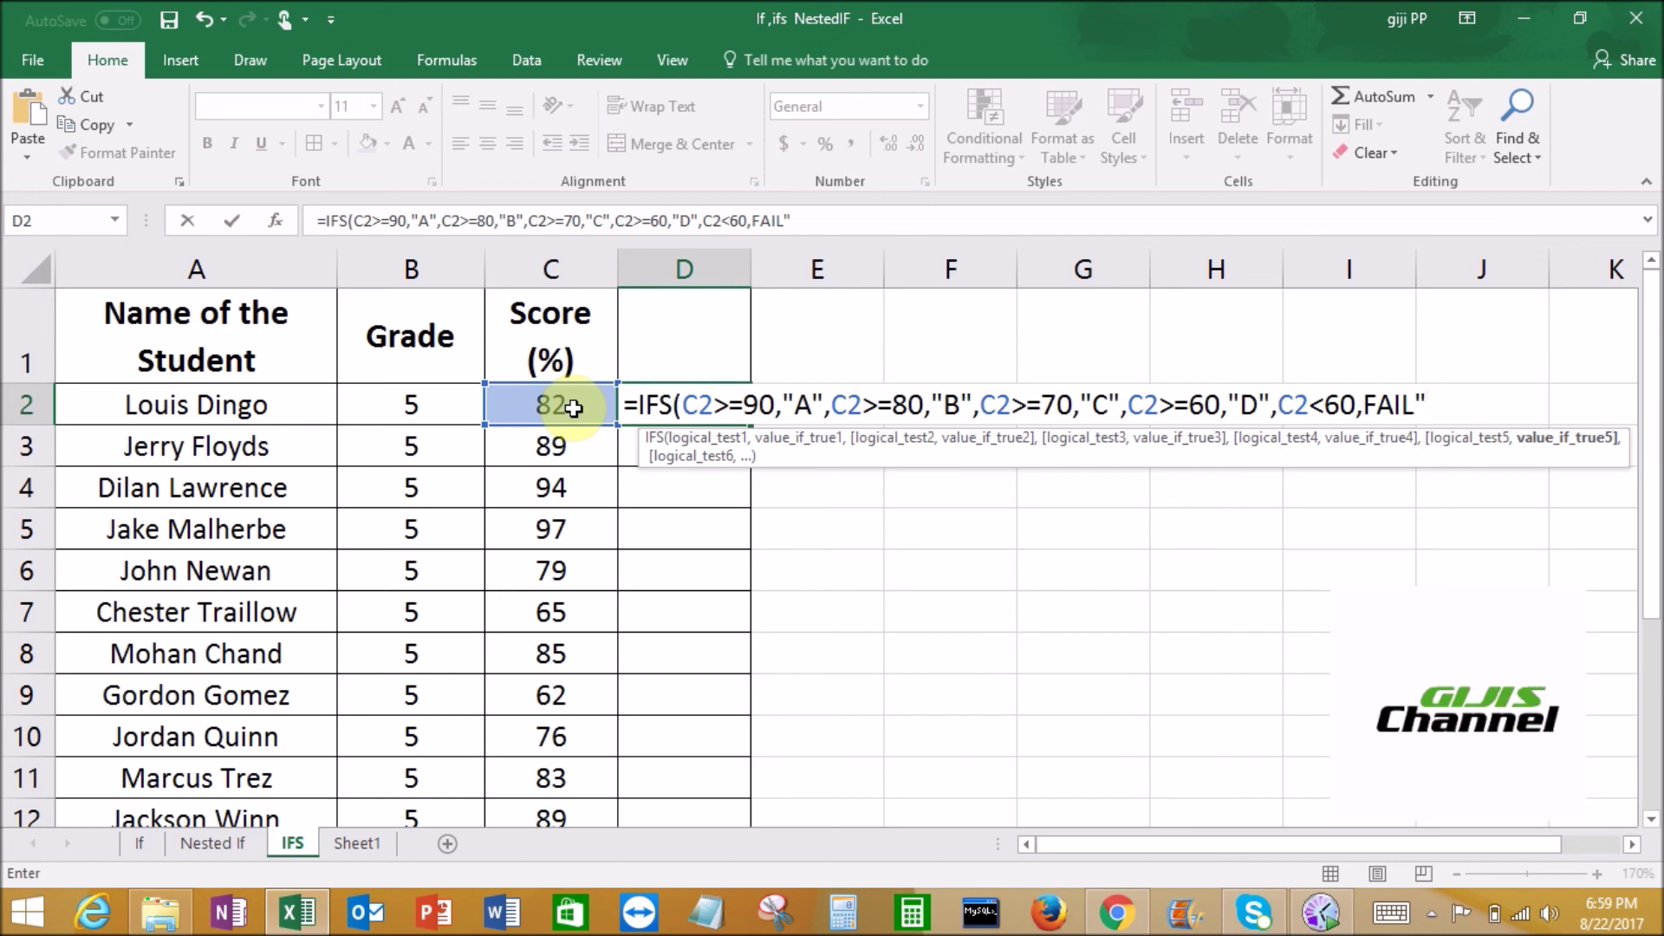
left_click(1377, 405)
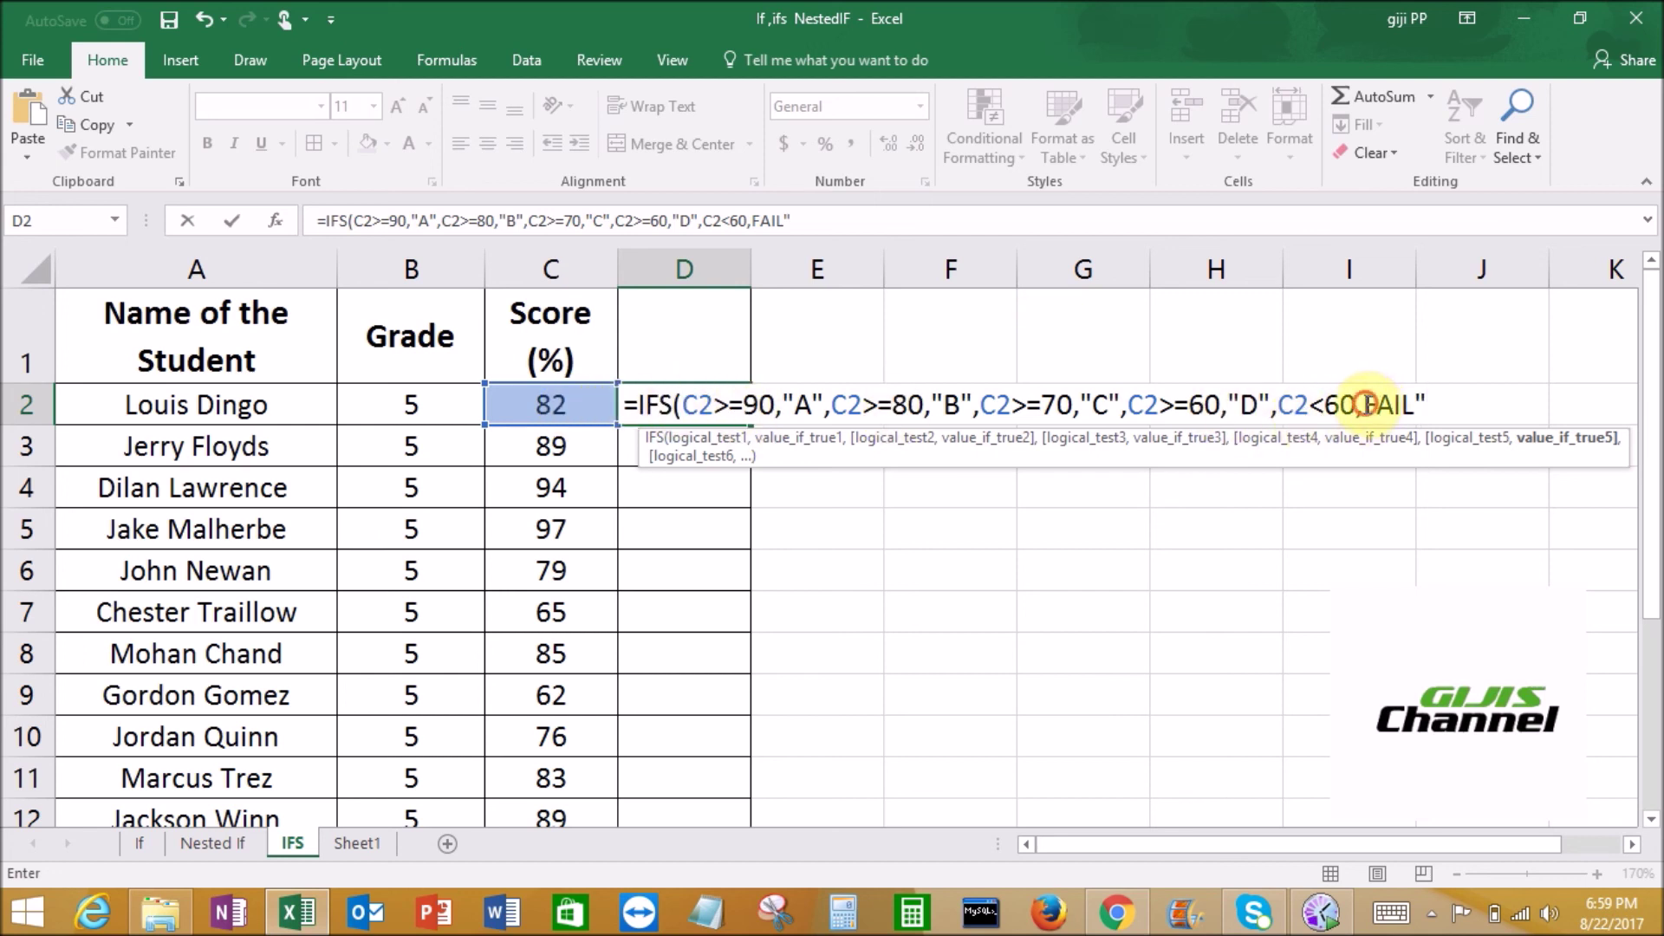
type("\"")
left_click(1457, 405)
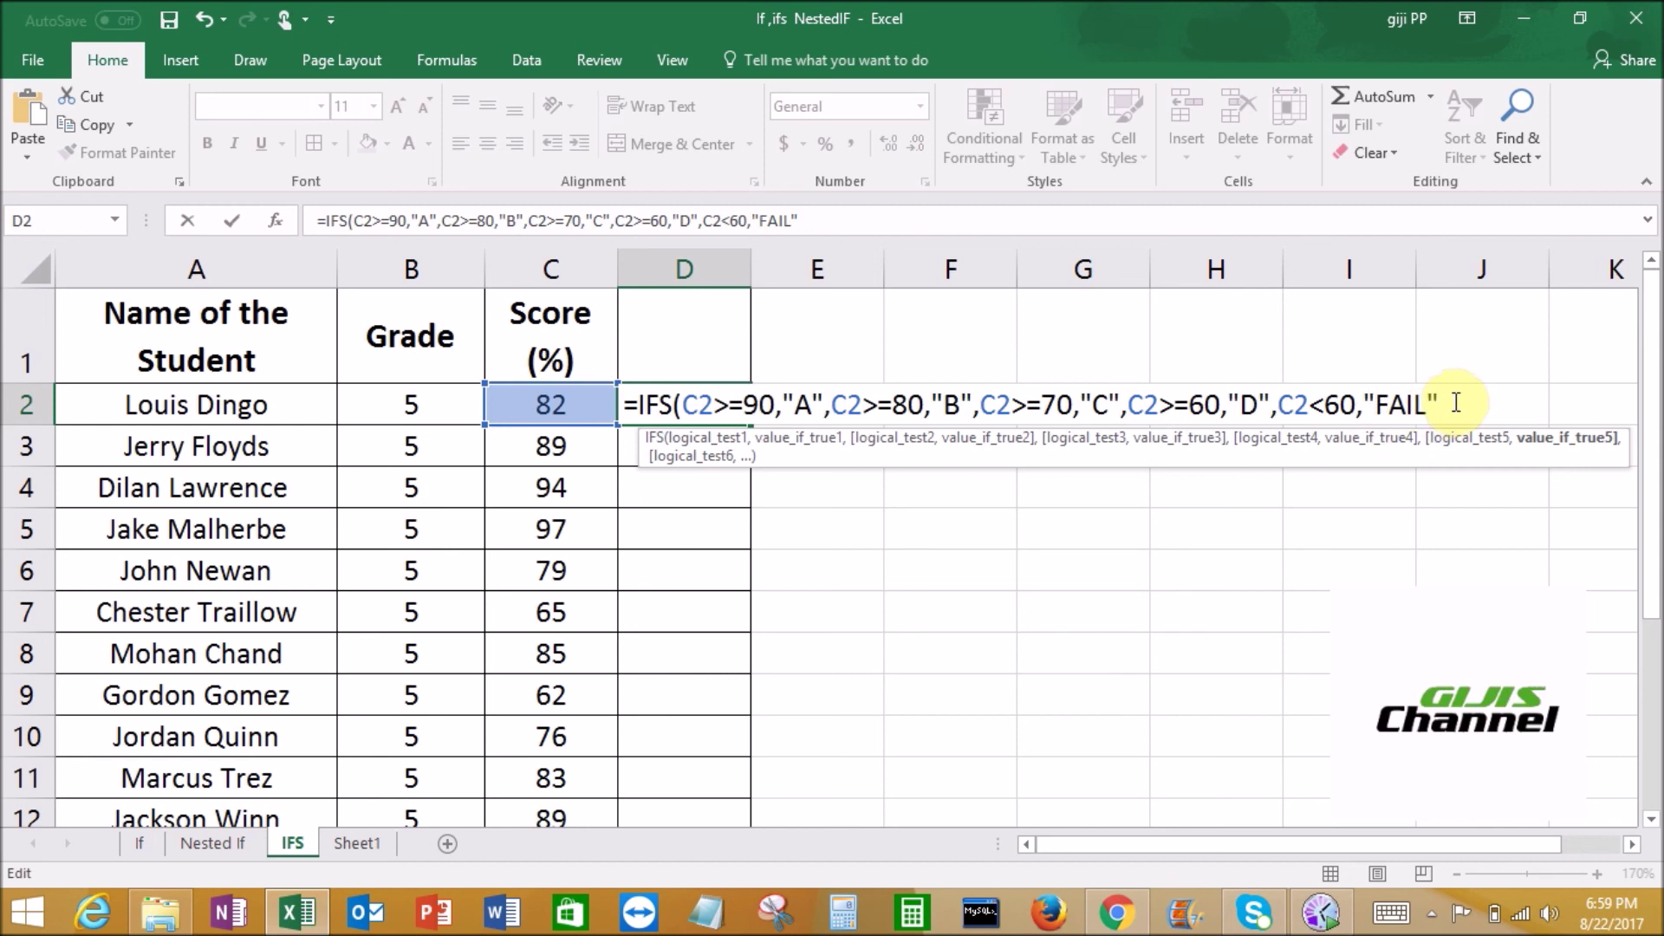
type(")")
left_click(1453, 404)
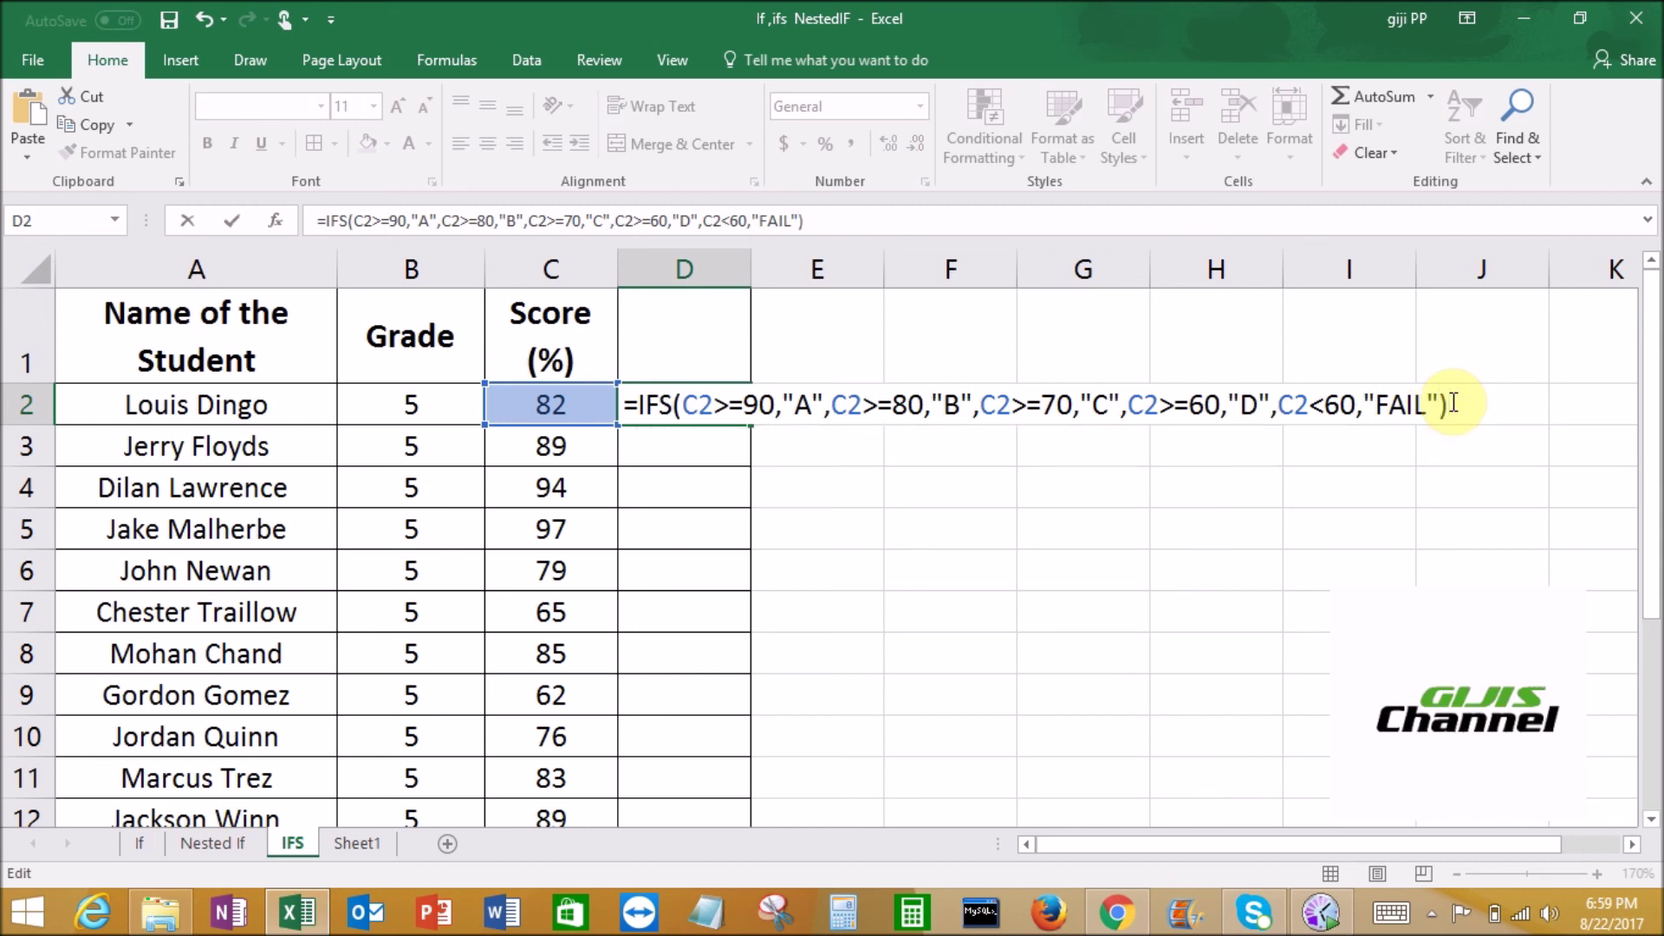
key("Return")
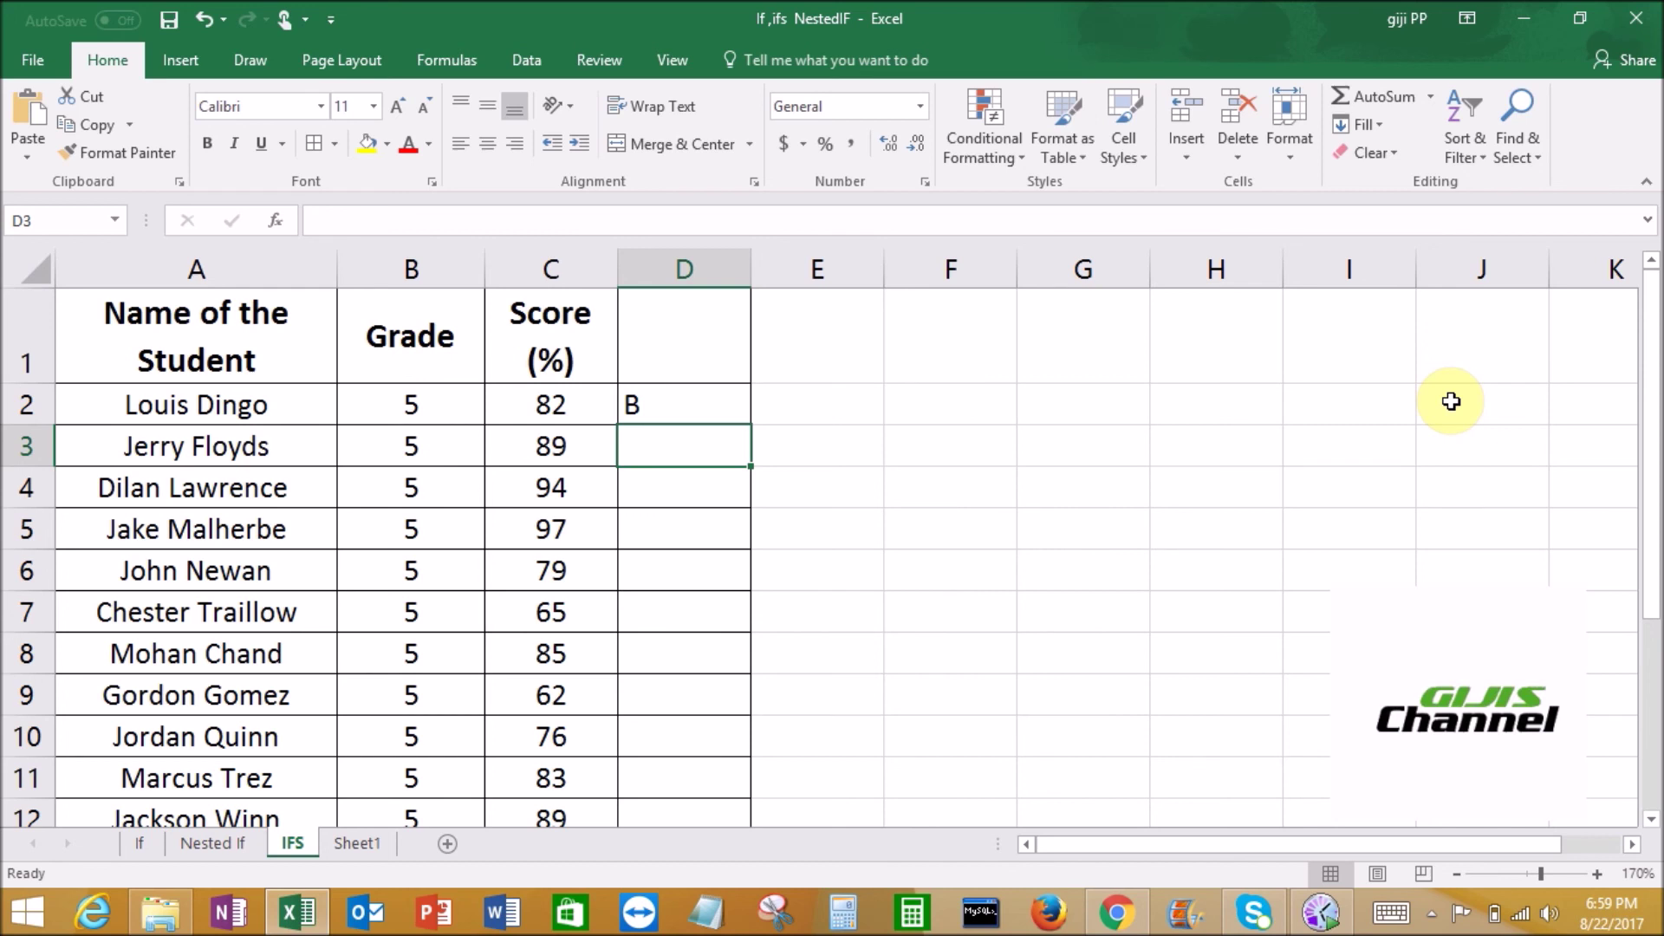
- Copy the IFS formula from D2 down through D13 and check the copied formula in D13
left_click(708, 404)
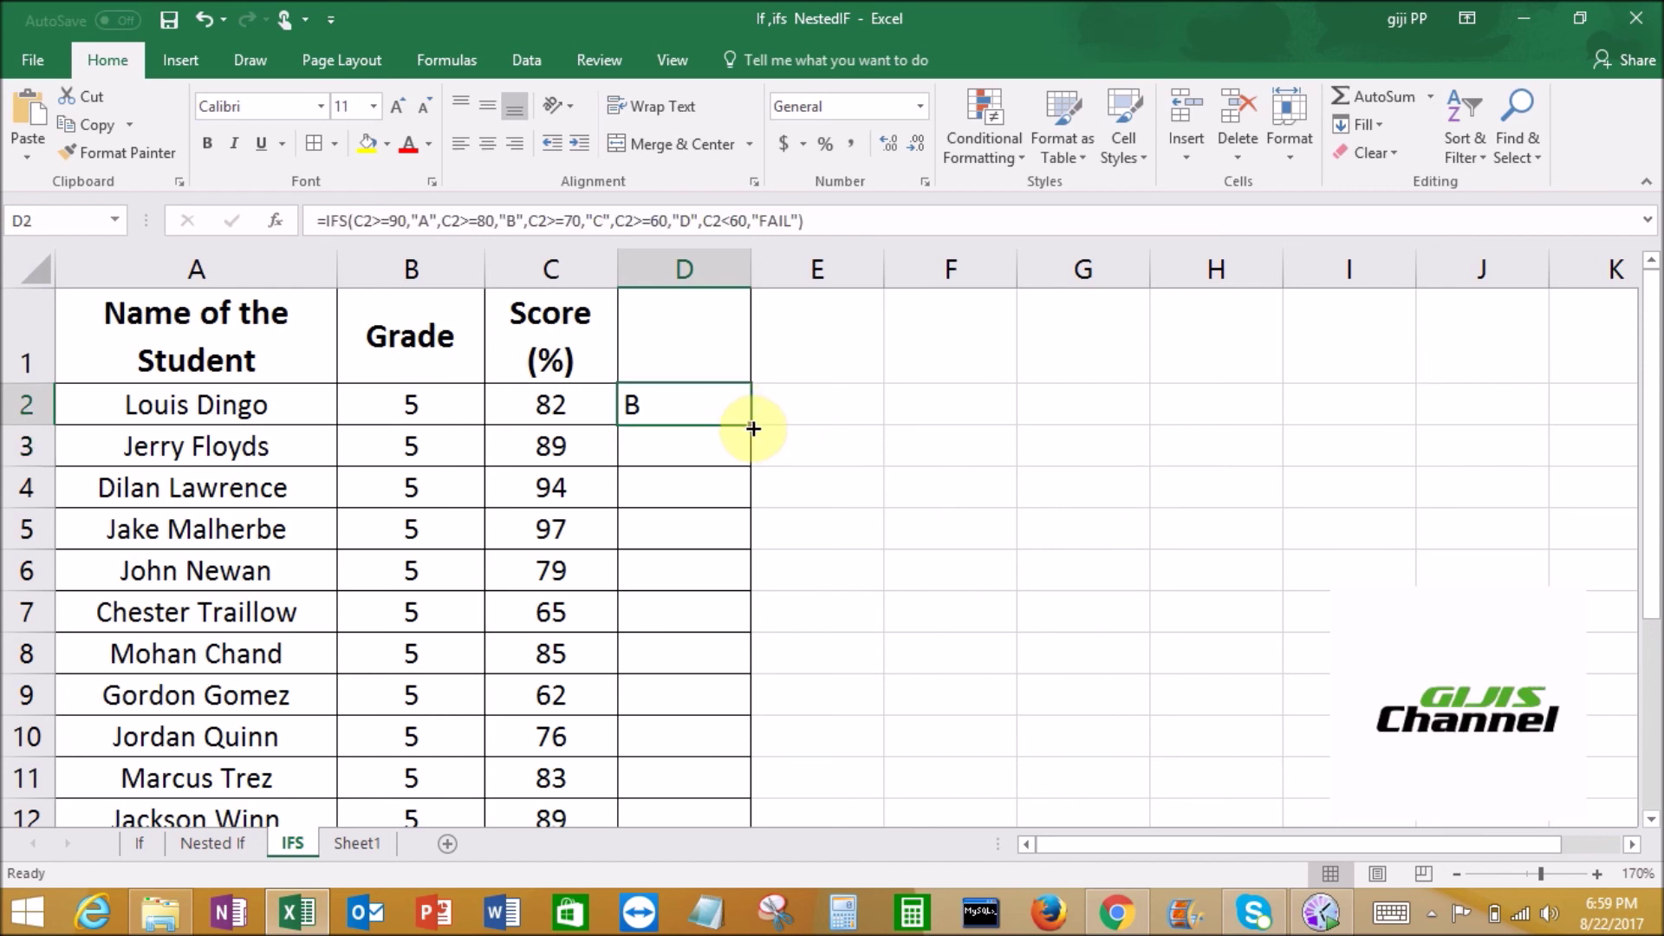
left_click_drag(753, 428, 734, 773)
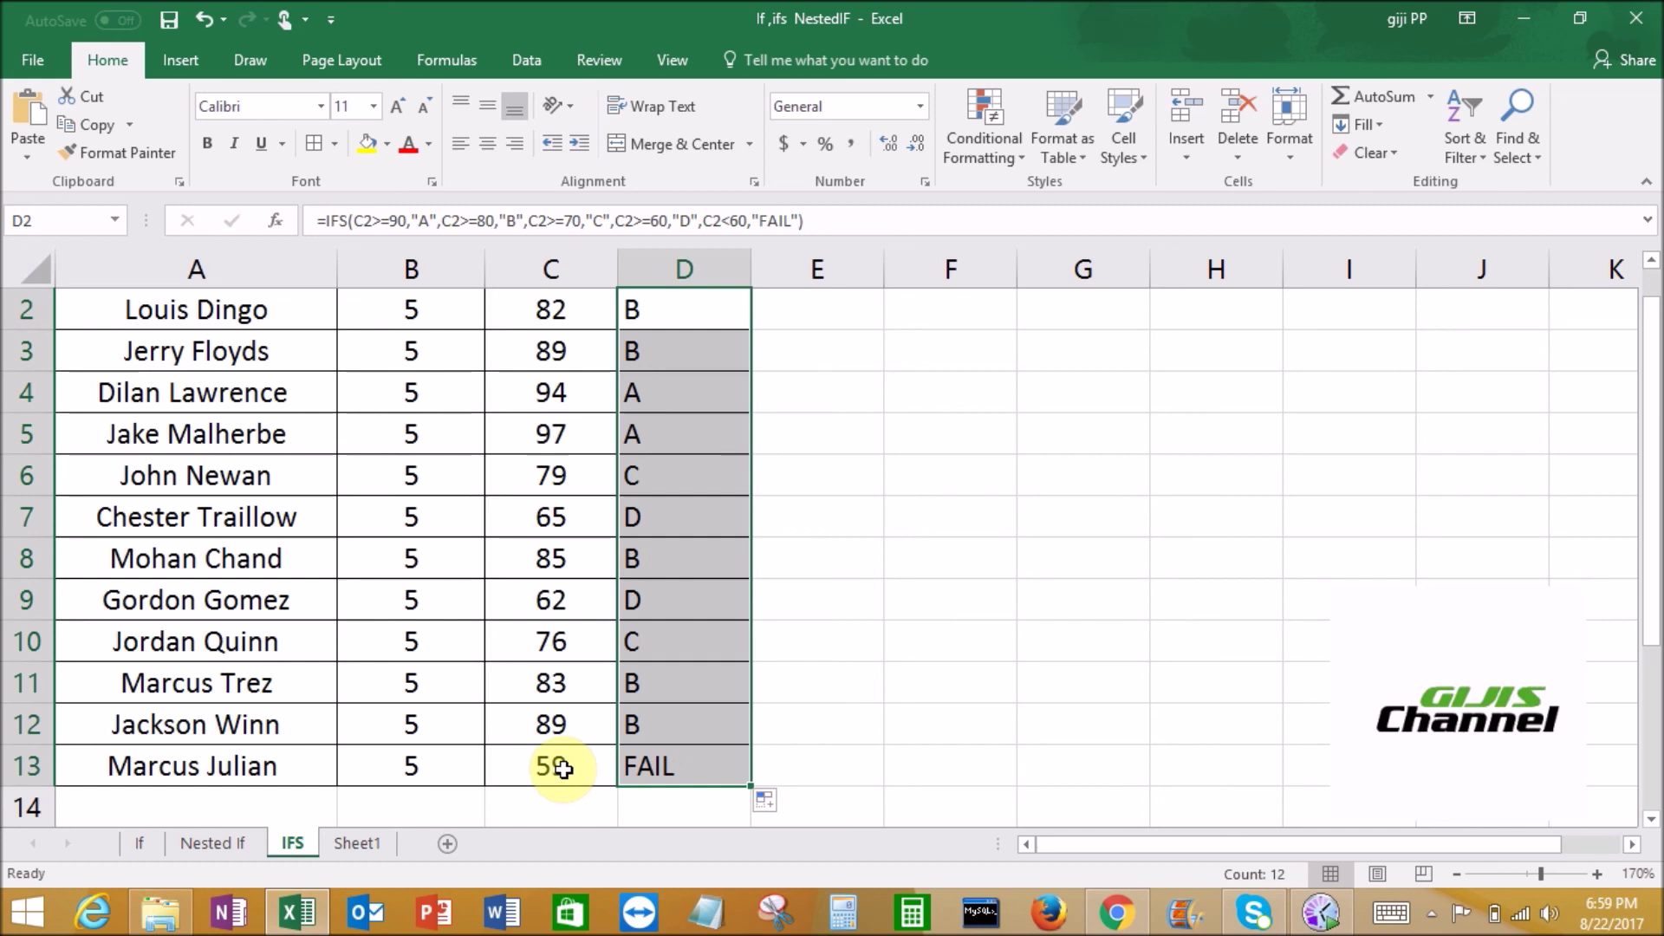
left_click(647, 765)
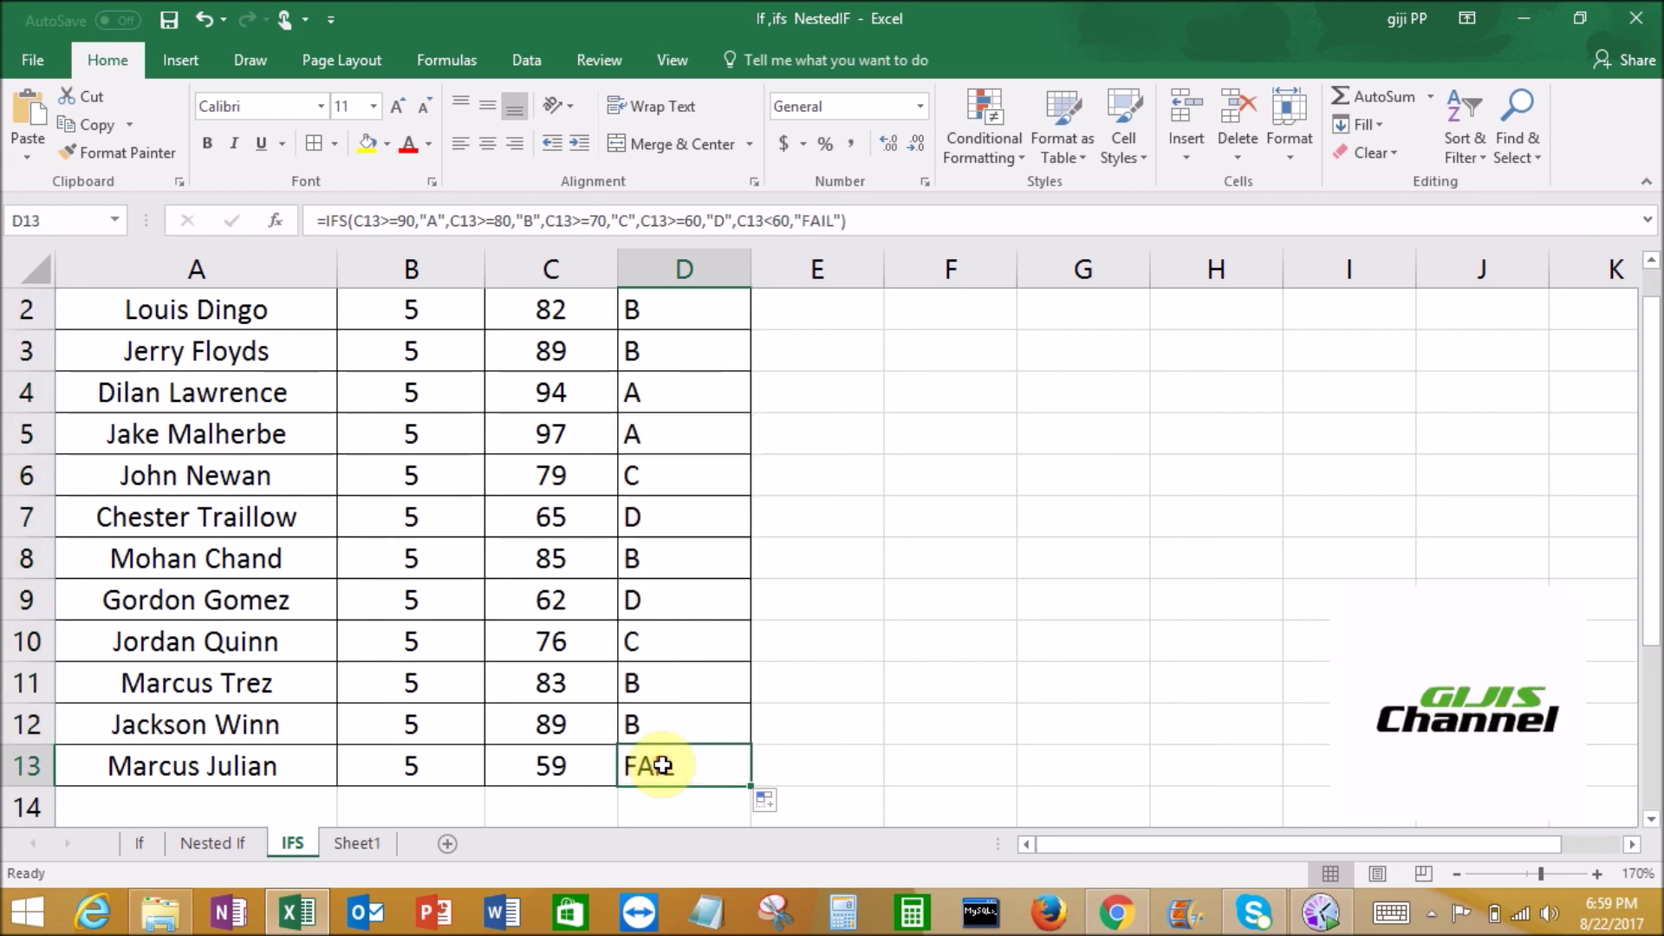